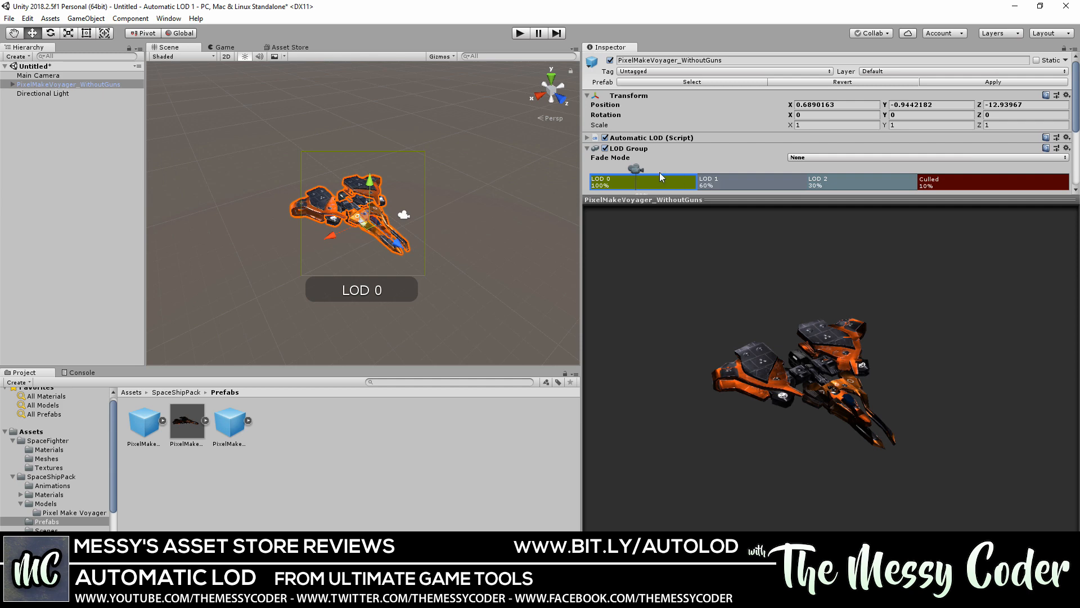
# Preview the ship at LOD 1 and LOD 2 and browse the AutomaticLOD and MeshSimplify folders
pyautogui.moveTo(634, 172)
pyautogui.mouseDown()
pyautogui.moveTo(712, 169)
pyautogui.moveTo(653, 170)
pyautogui.mouseUp()
pyautogui.scroll(-3, 49, 473)
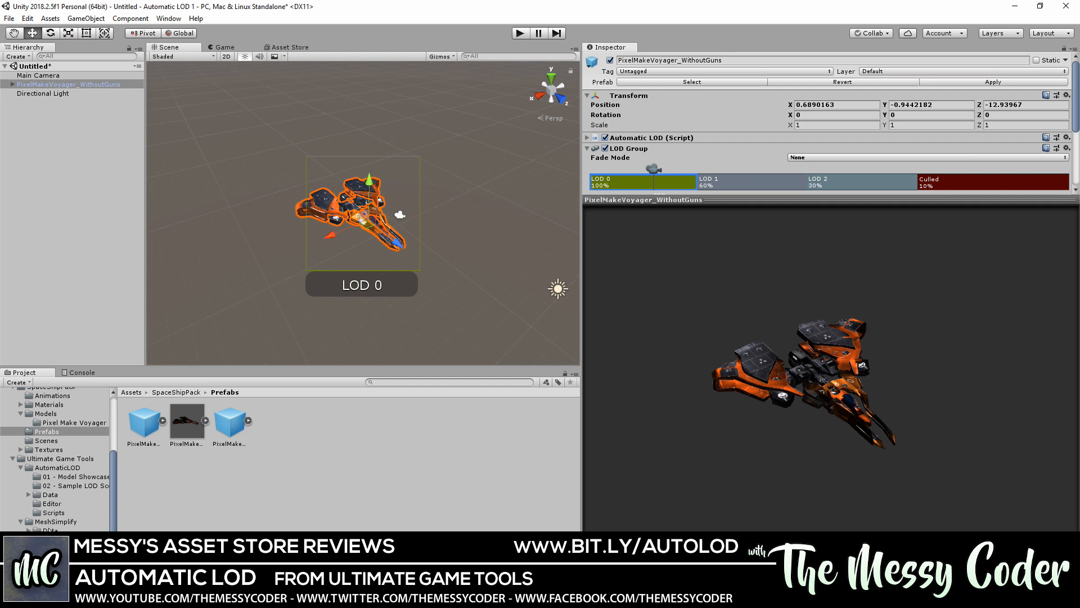
pyautogui.click(51, 470)
pyautogui.click(54, 522)
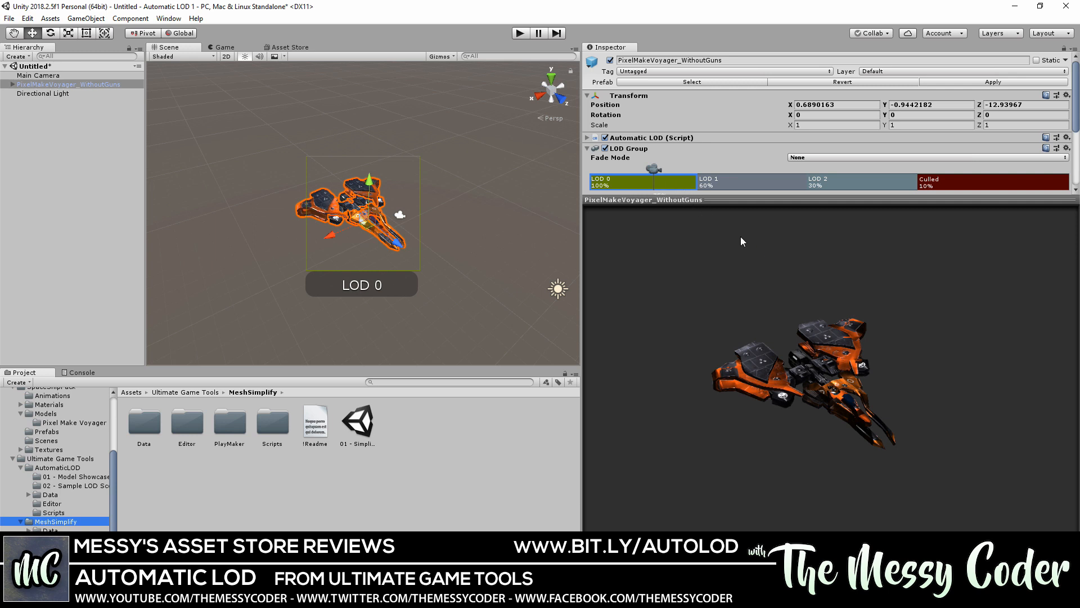
pyautogui.moveTo(838, 396); pyautogui.dragTo(857, 360)
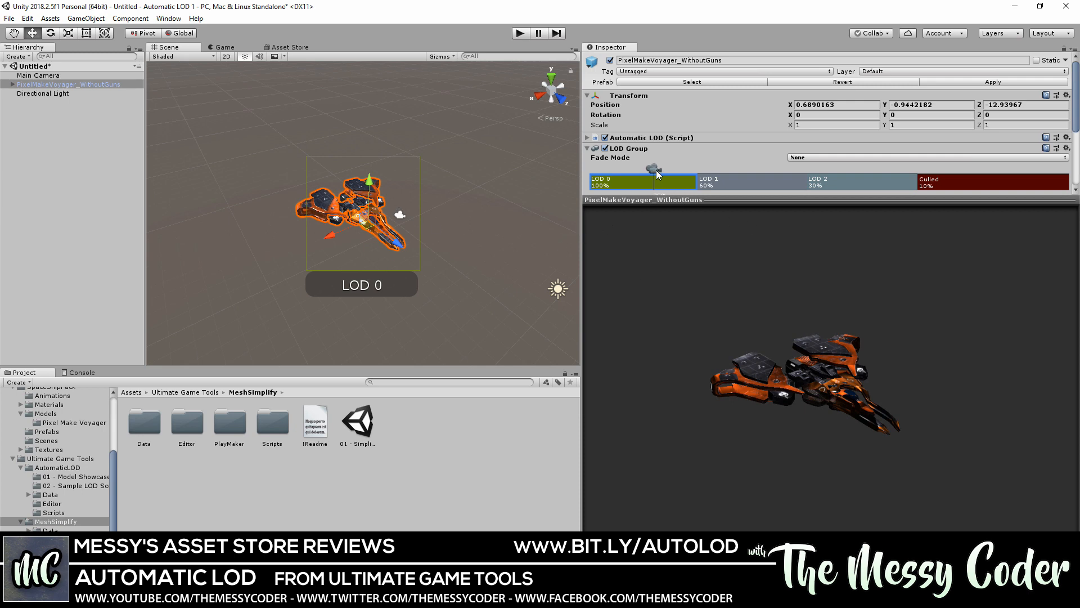
pyautogui.moveTo(656, 170); pyautogui.dragTo(675, 180)
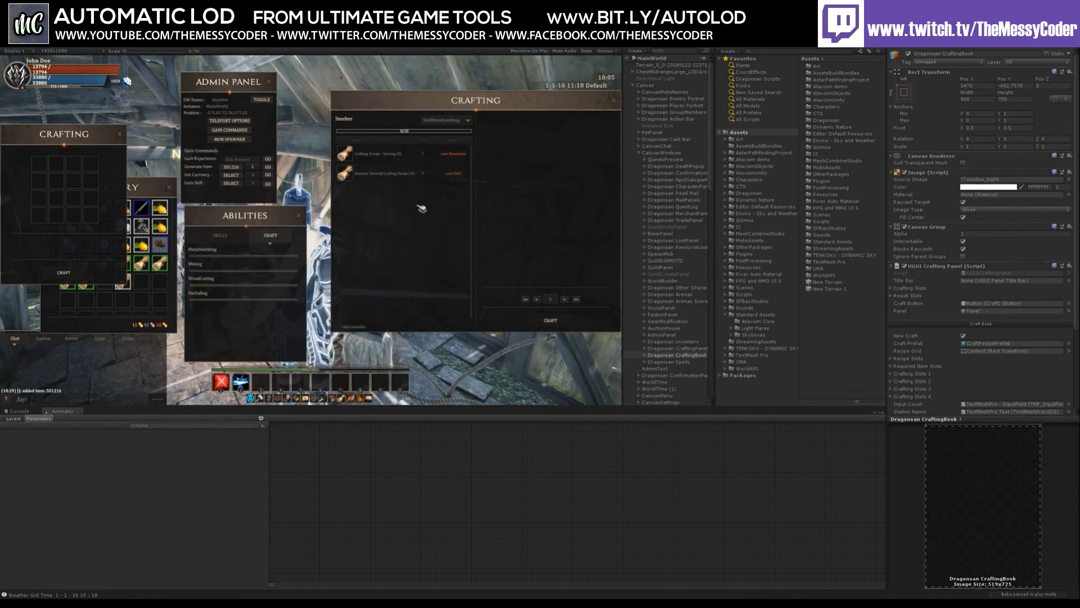
# Select the Earring recipe in the Crafting panel to see its required items and possible crafts
pyautogui.moveTo(402, 186)
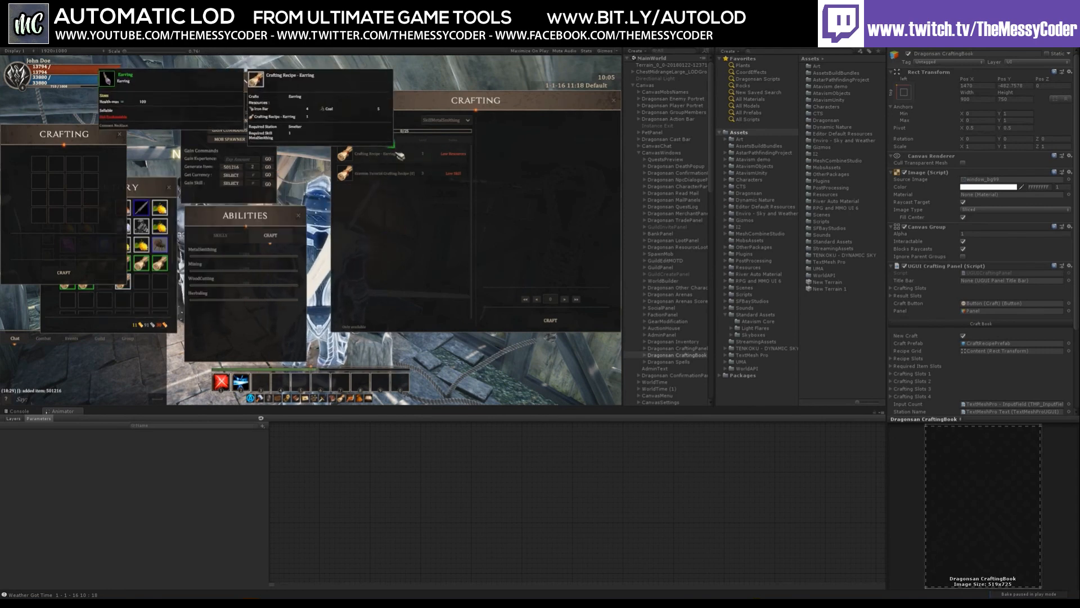
pyautogui.click(397, 157)
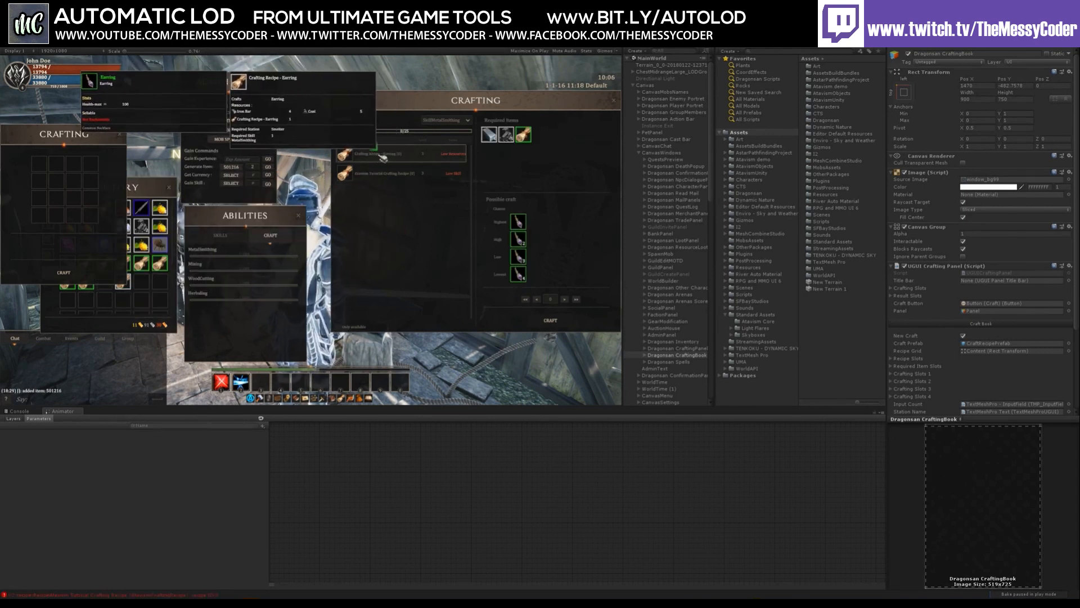
pyautogui.moveTo(396, 175)
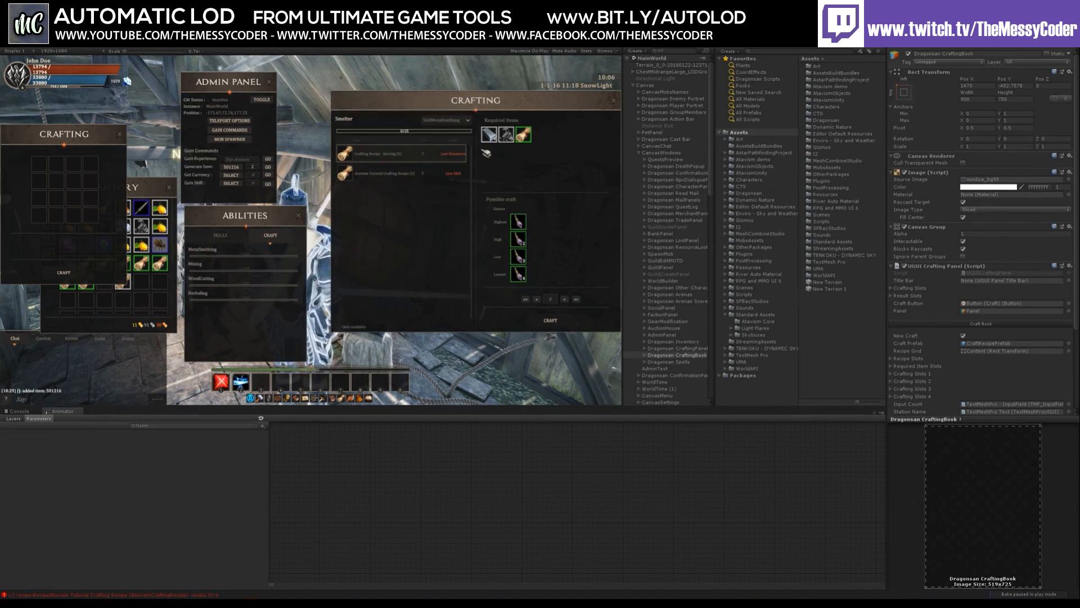
# Bring the Inventory window to the front
pyautogui.moveTo(492, 142)
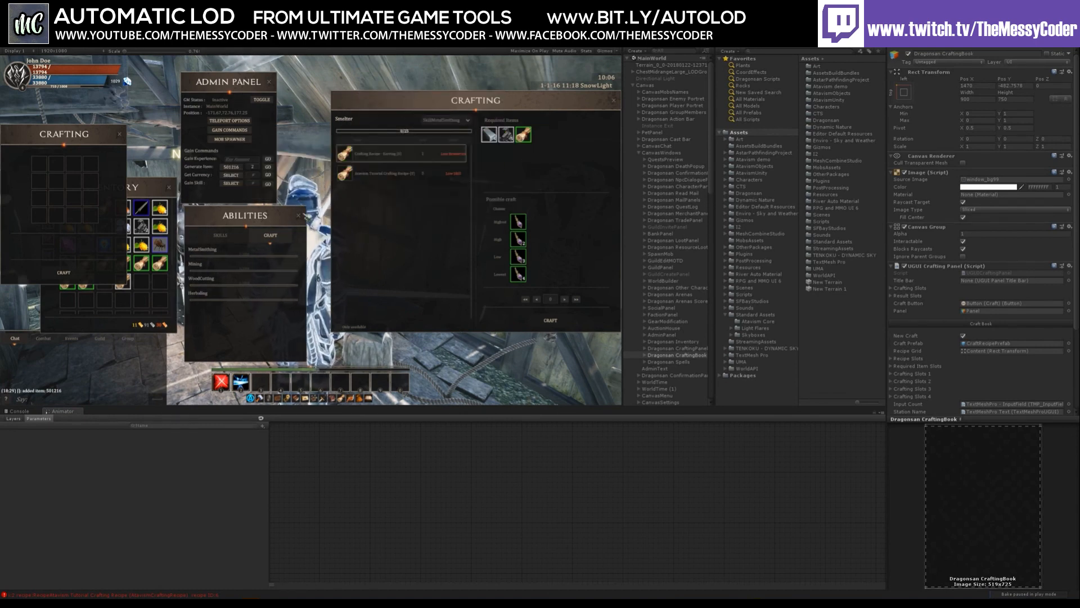
pyautogui.click(144, 194)
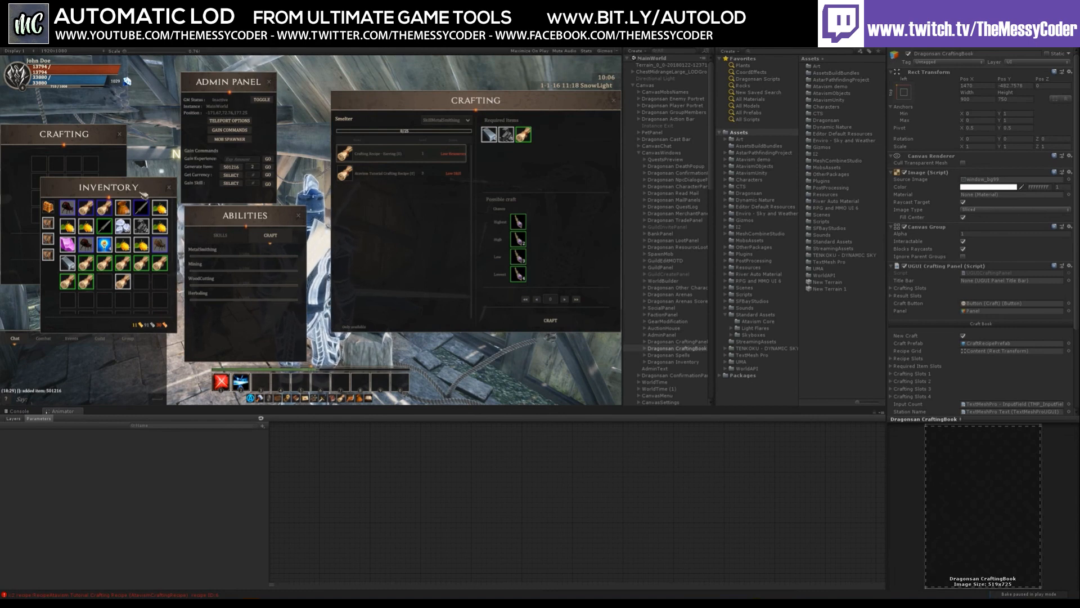
pyautogui.moveTo(143, 225)
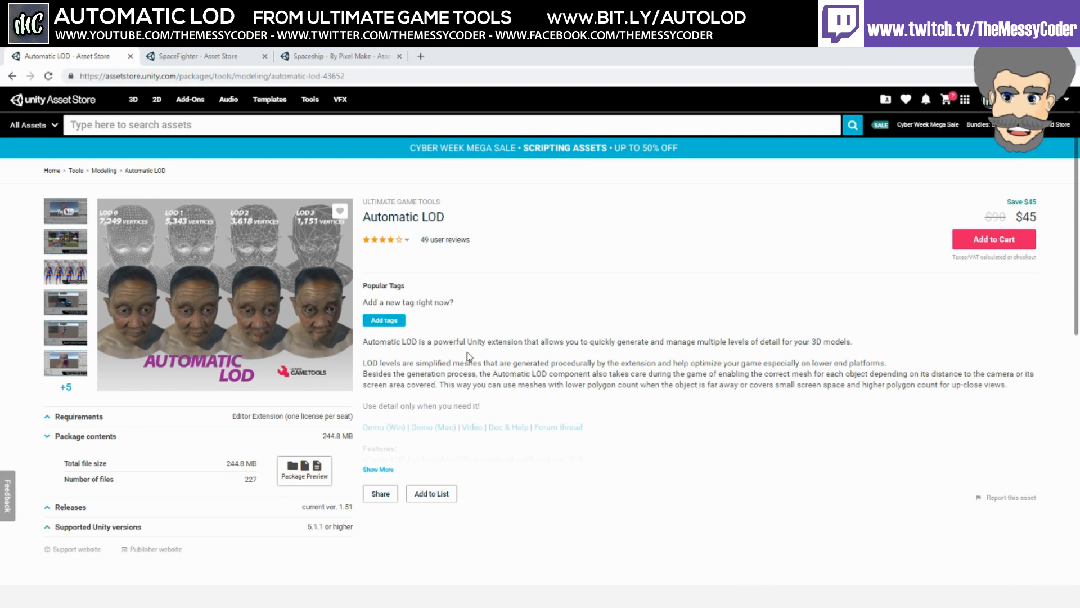
# Expand the Automatic LOD feature list and open the Ultimate Game Tools publisher page in a new tab
pyautogui.click(378, 469)
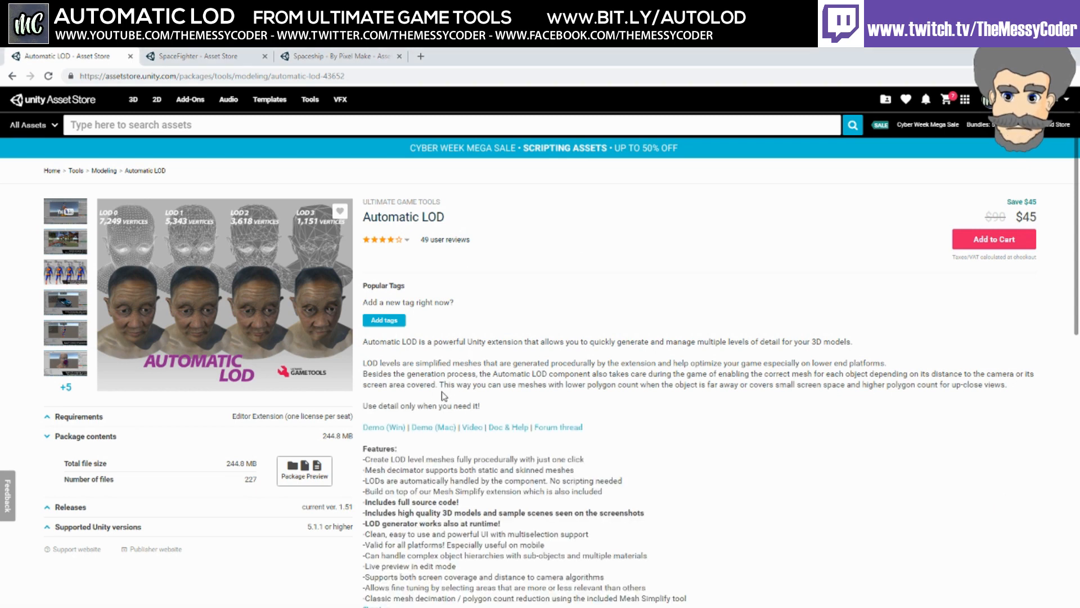
pyautogui.middleClick(156, 99)
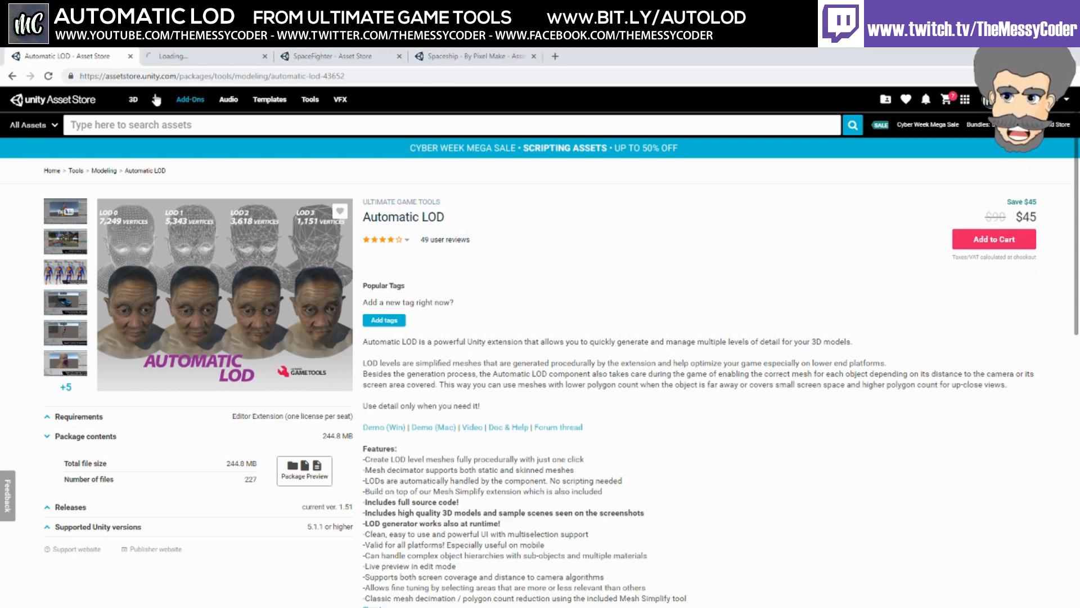
pyautogui.click(194, 58)
# Scroll through the publisher's asset list, then return to the Automatic LOD page
pyautogui.scroll(-3, 369, 401)
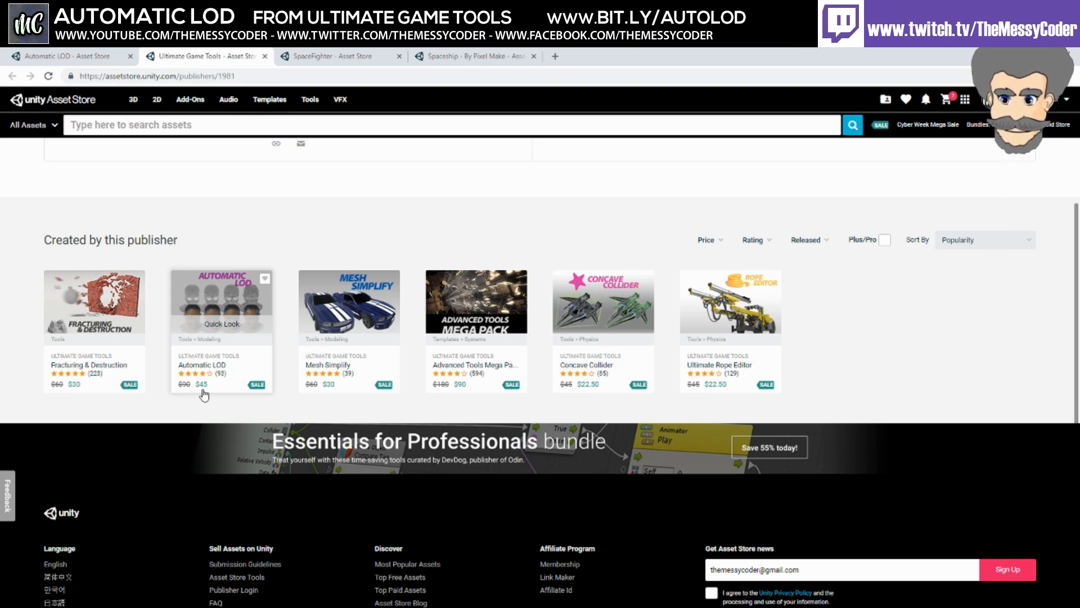
pyautogui.scroll(1, 204, 395)
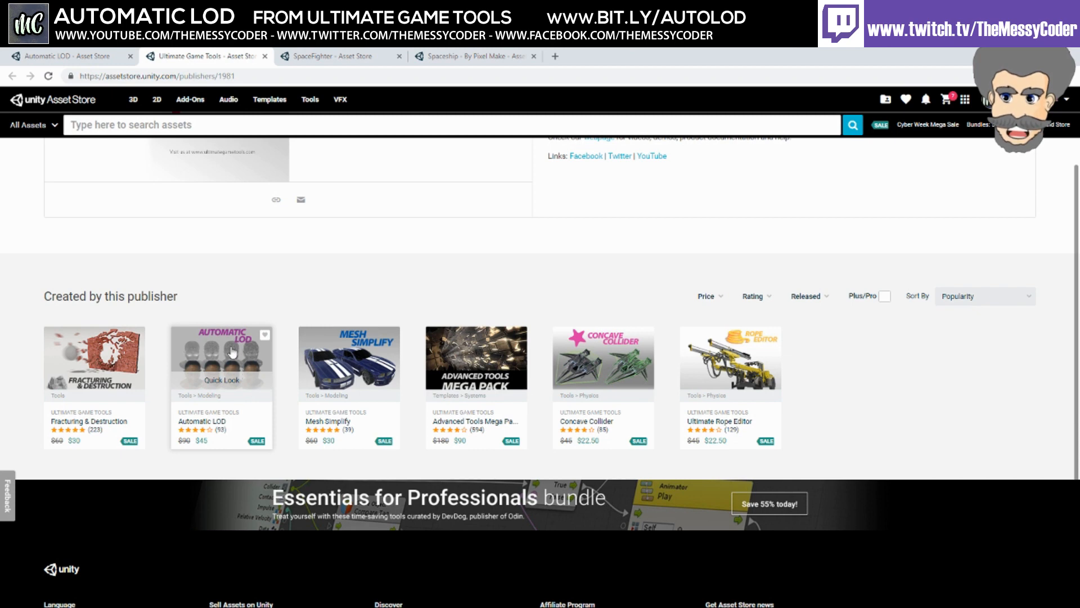
pyautogui.click(107, 56)
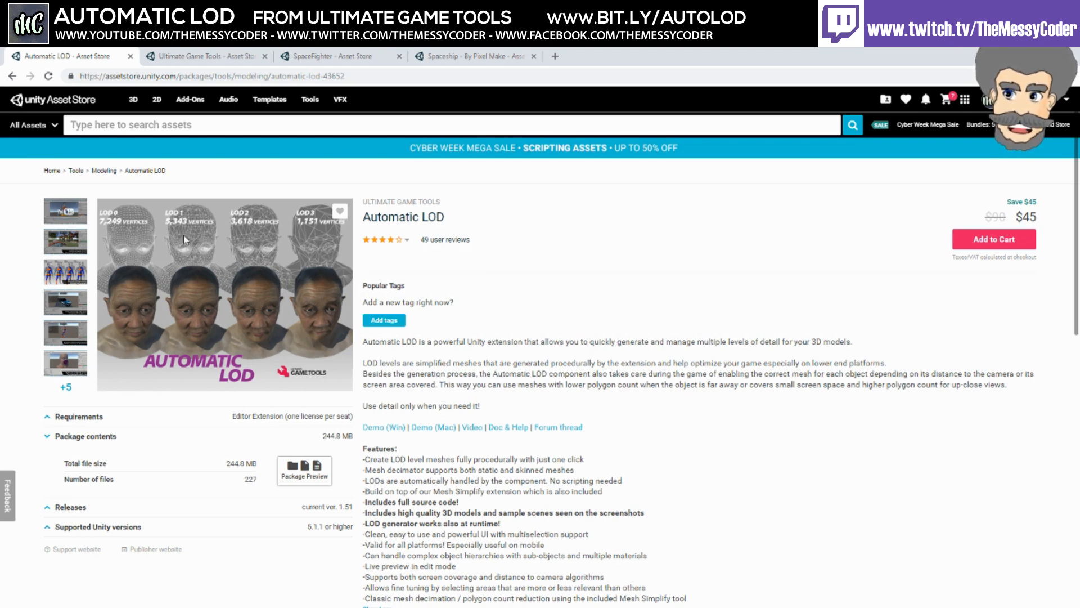
# Browse the SpaceFighter asset page's screenshot gallery, including the full-ship picture
pyautogui.click(338, 54)
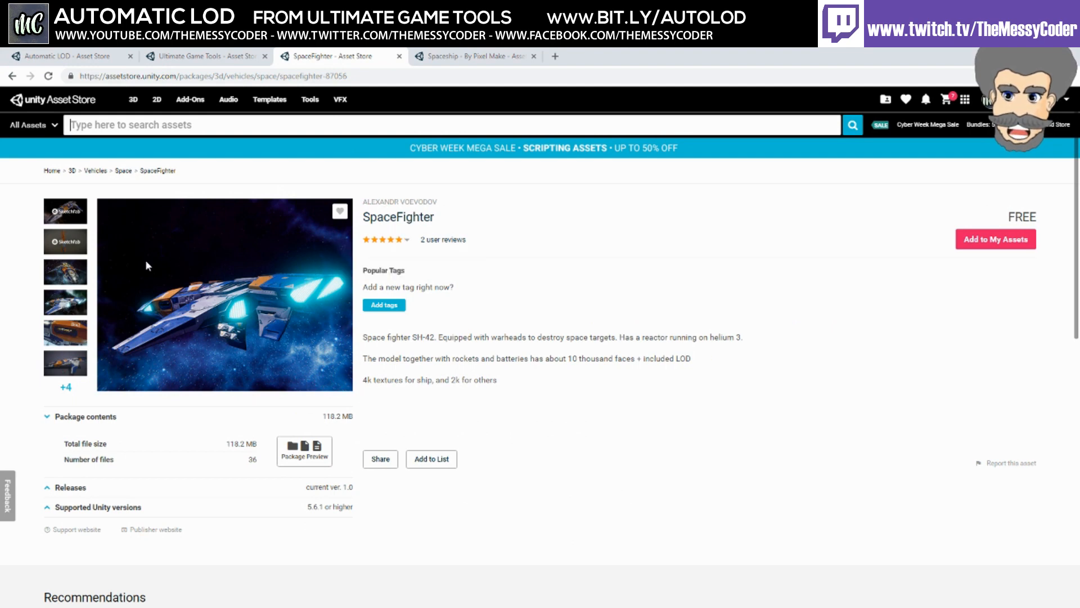
pyautogui.click(66, 270)
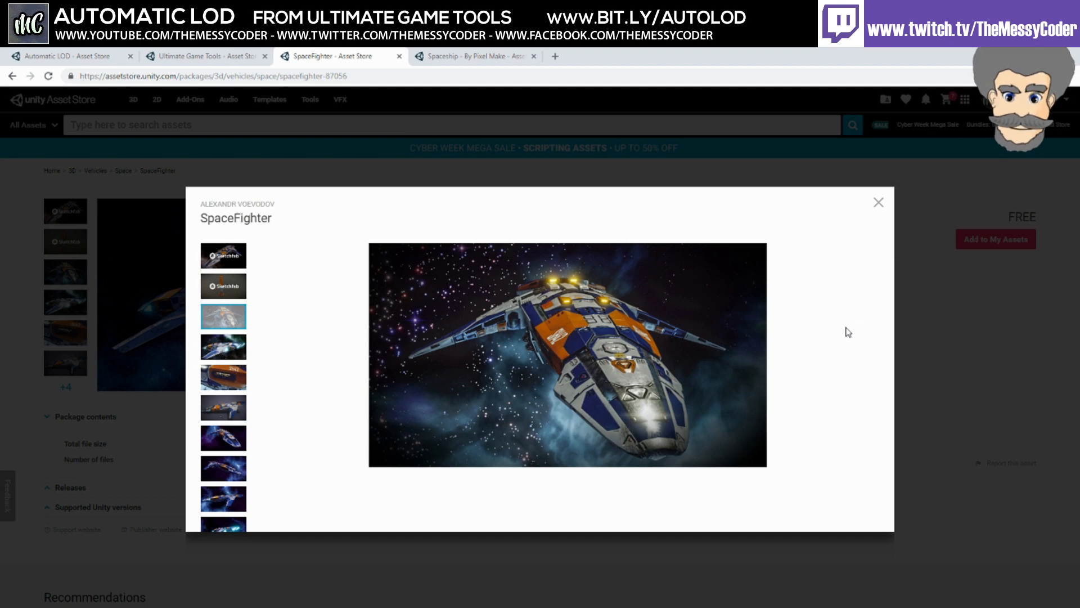
pyautogui.click(228, 373)
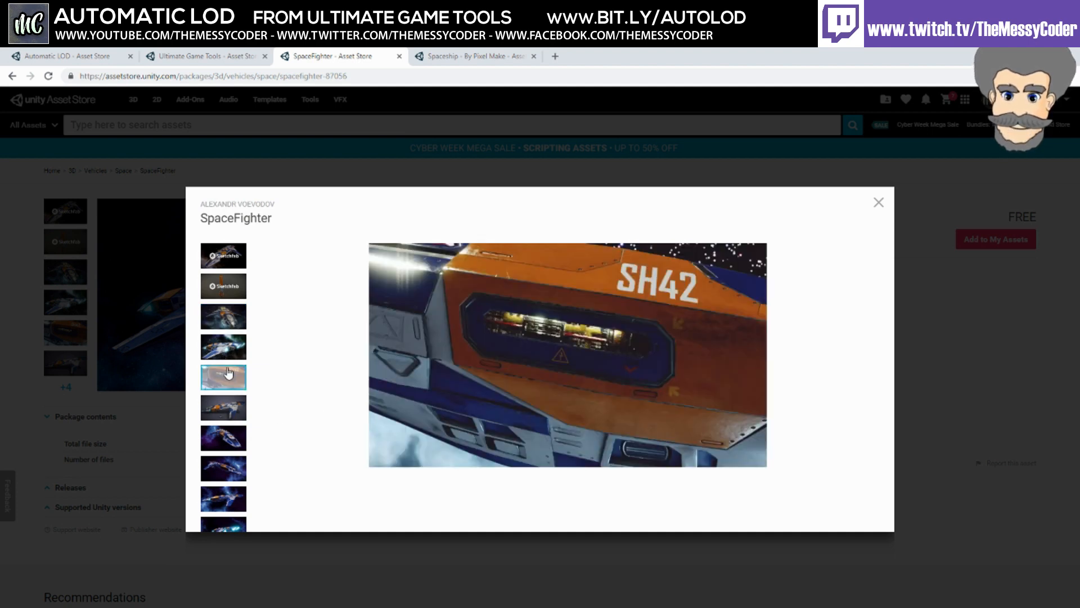
pyautogui.click(225, 407)
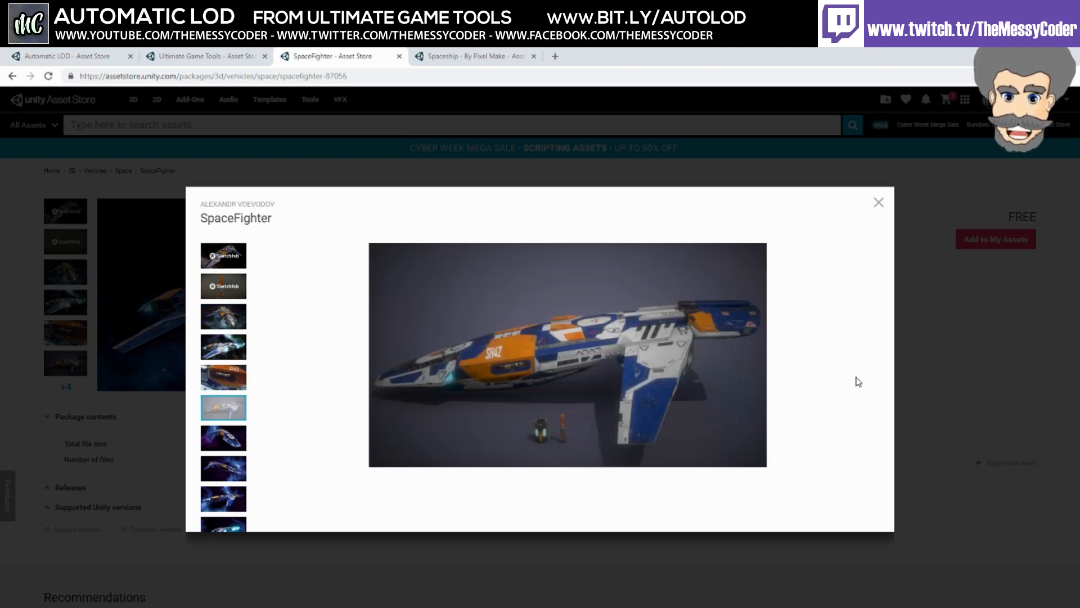
pyautogui.click(914, 345)
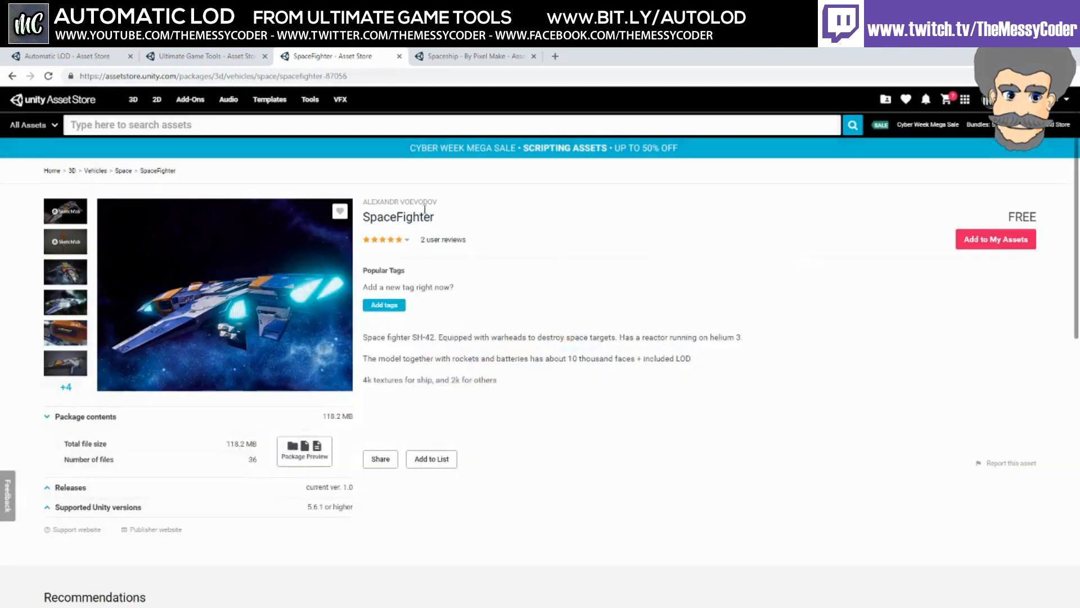
# Browse the Spaceship - By Pixel Make screenshot gallery, including the ship parts picture
pyautogui.click(472, 56)
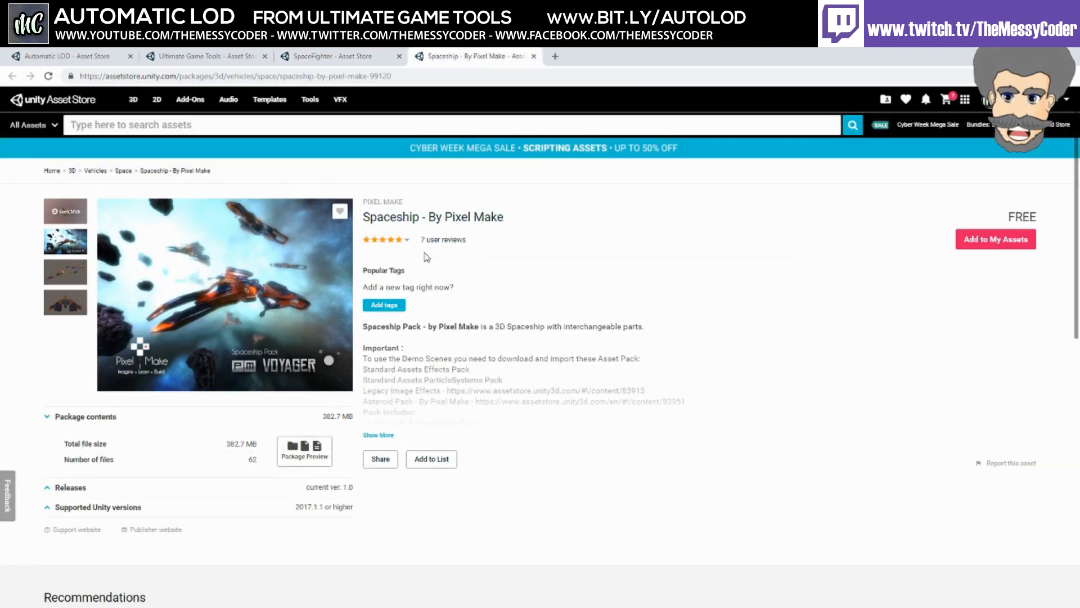
pyautogui.click(73, 245)
pyautogui.click(233, 322)
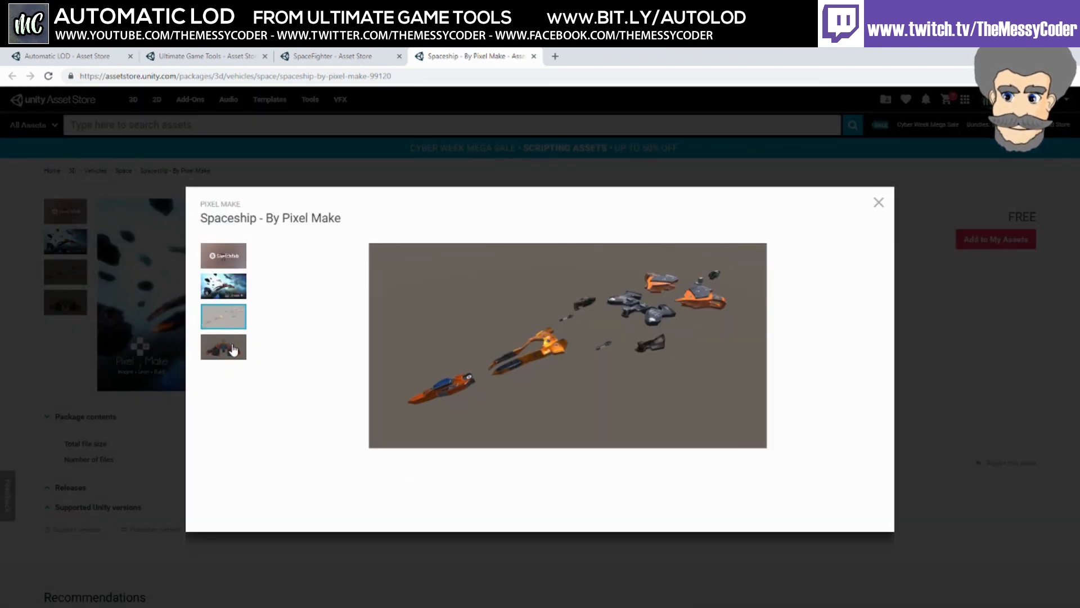
pyautogui.click(233, 348)
pyautogui.click(233, 323)
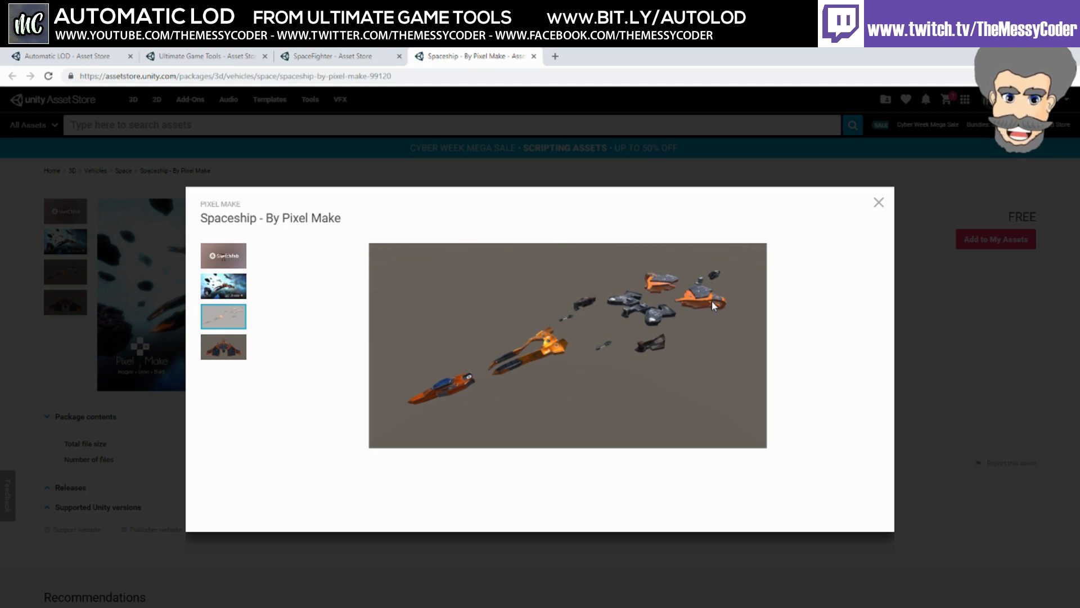
pyautogui.click(929, 326)
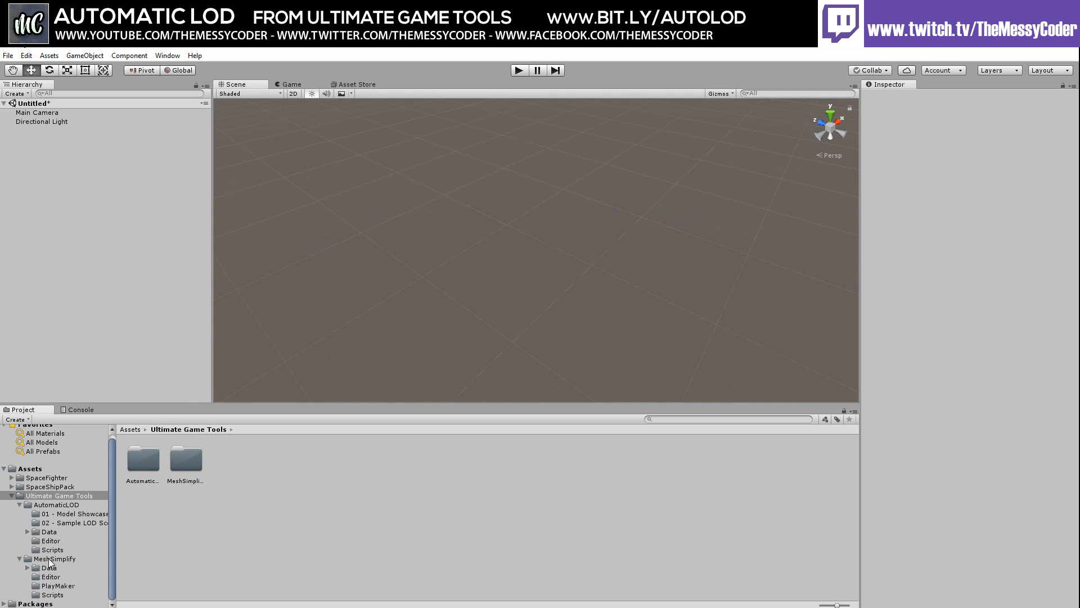
# Open the SpaceFighter Meshes folder in the Project panel
pyautogui.click(45, 478)
pyautogui.click(44, 485)
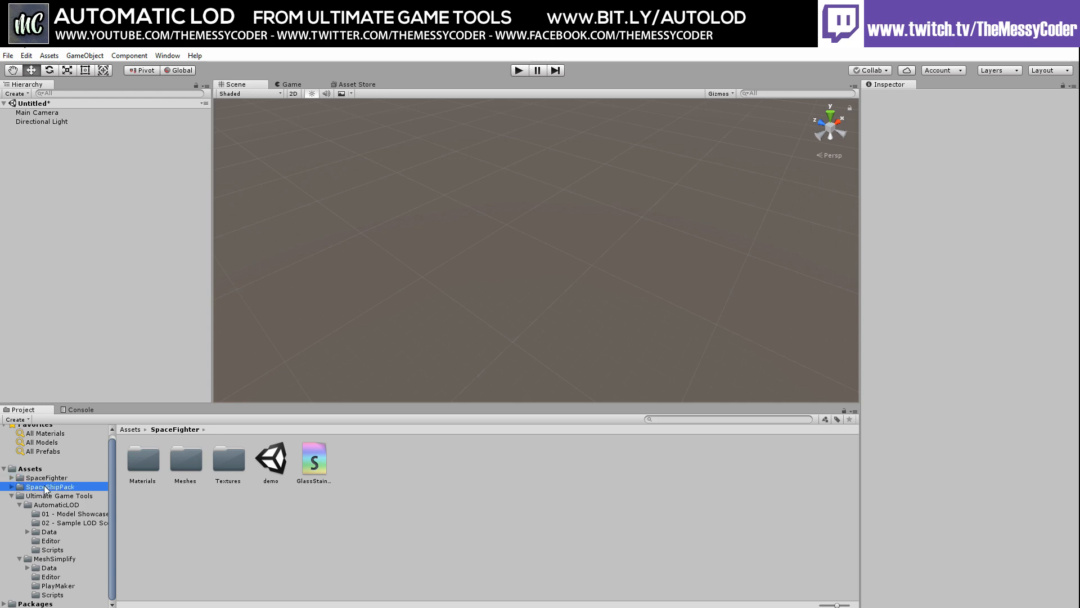
pyautogui.click(44, 477)
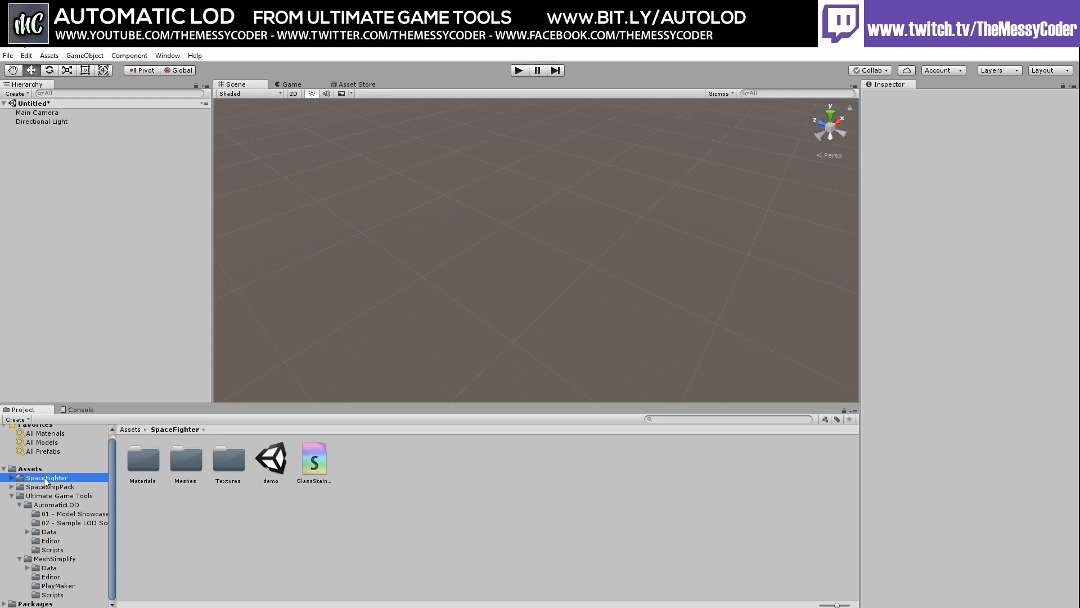
pyautogui.doubleClick(196, 466)
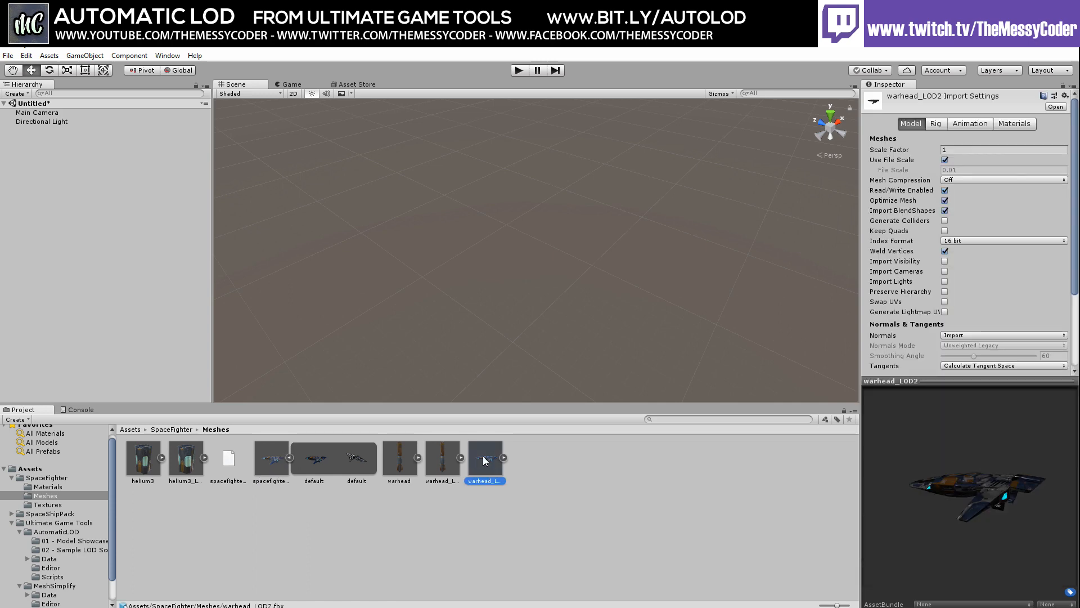
# Inspect warhead_LOD2's SpacefighterWings, SpacefighterMain and Rocket_launcher meshes, then drag the model into the scene
pyautogui.click(503, 457)
pyautogui.click(739, 464)
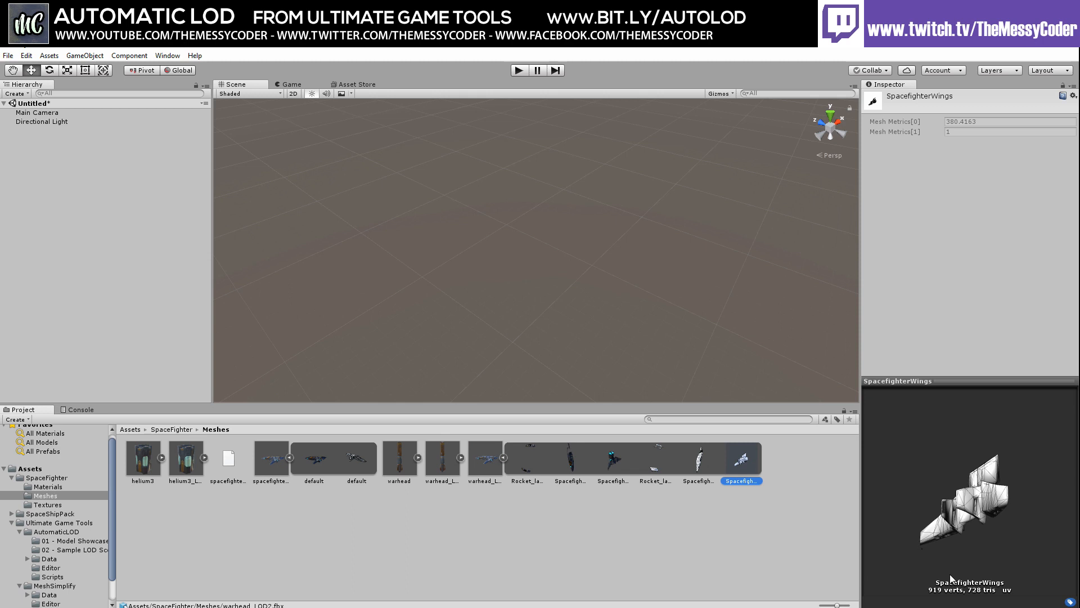
pyautogui.click(700, 462)
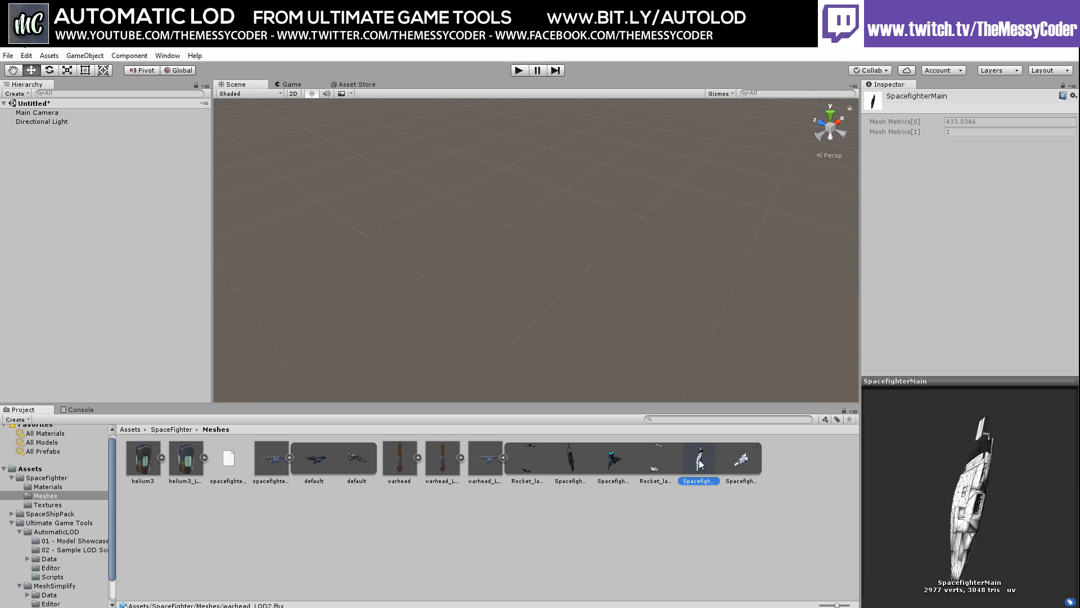
pyautogui.moveTo(876, 511); pyautogui.dragTo(1008, 454)
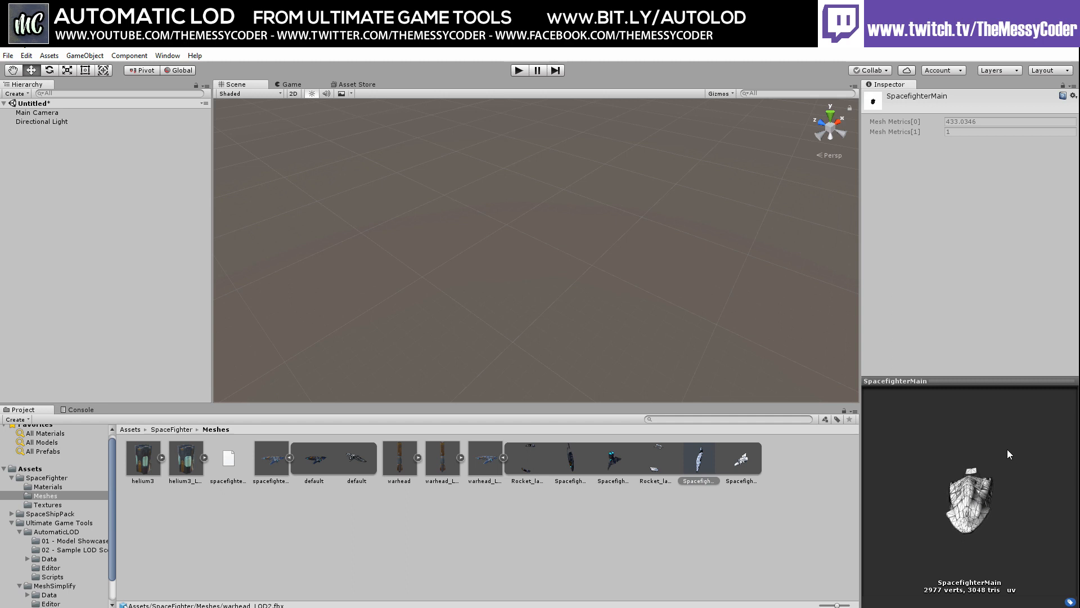
pyautogui.click(655, 459)
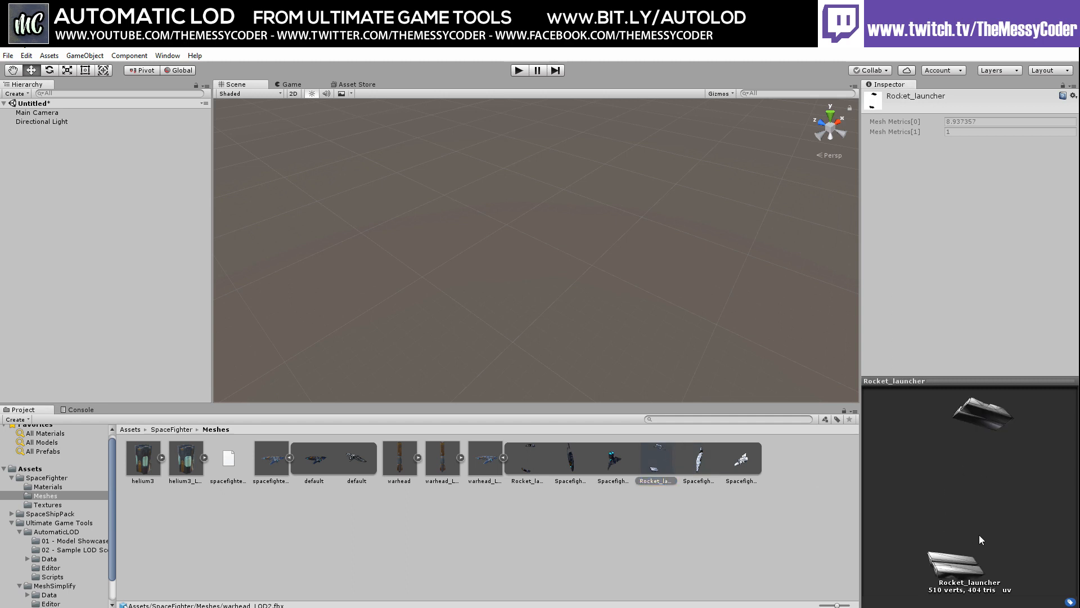
pyautogui.moveTo(979, 539); pyautogui.dragTo(852, 455)
pyautogui.moveTo(485, 458); pyautogui.dragTo(409, 227)
# Expand warhead_LOD2 in the hierarchy and inspect its SpacefighterMain and SpacefighterWings parts
pyautogui.click(12, 121)
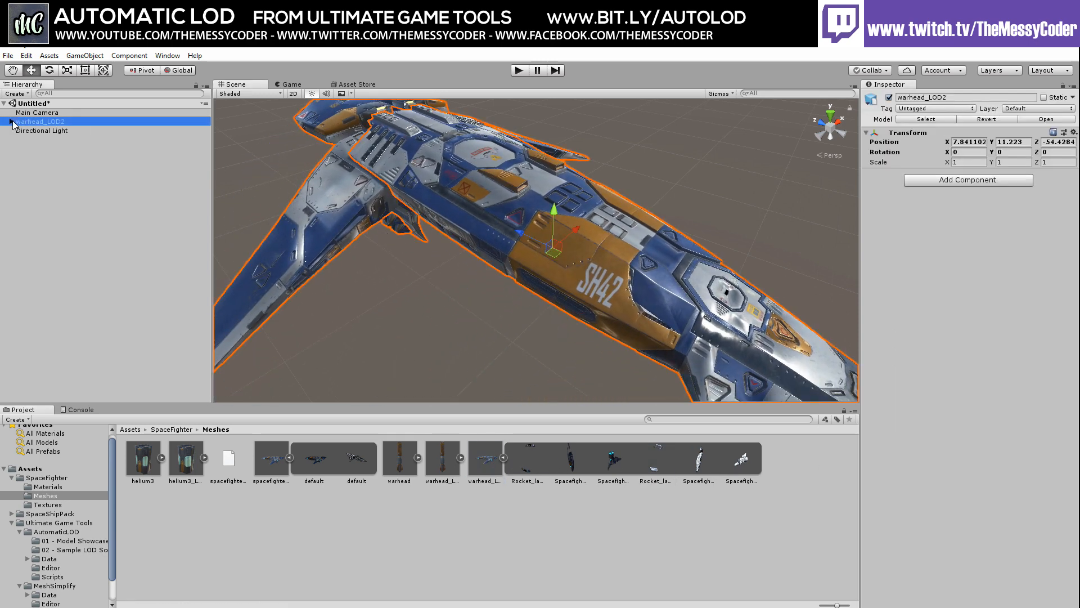
pyautogui.click(50, 139)
pyautogui.click(53, 149)
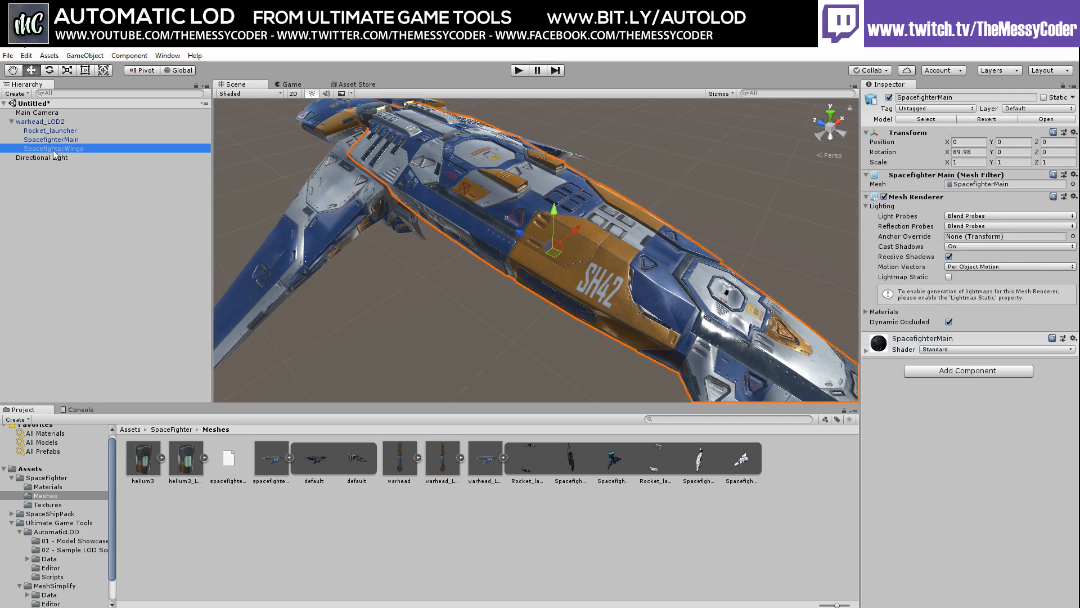
pyautogui.click(379, 322)
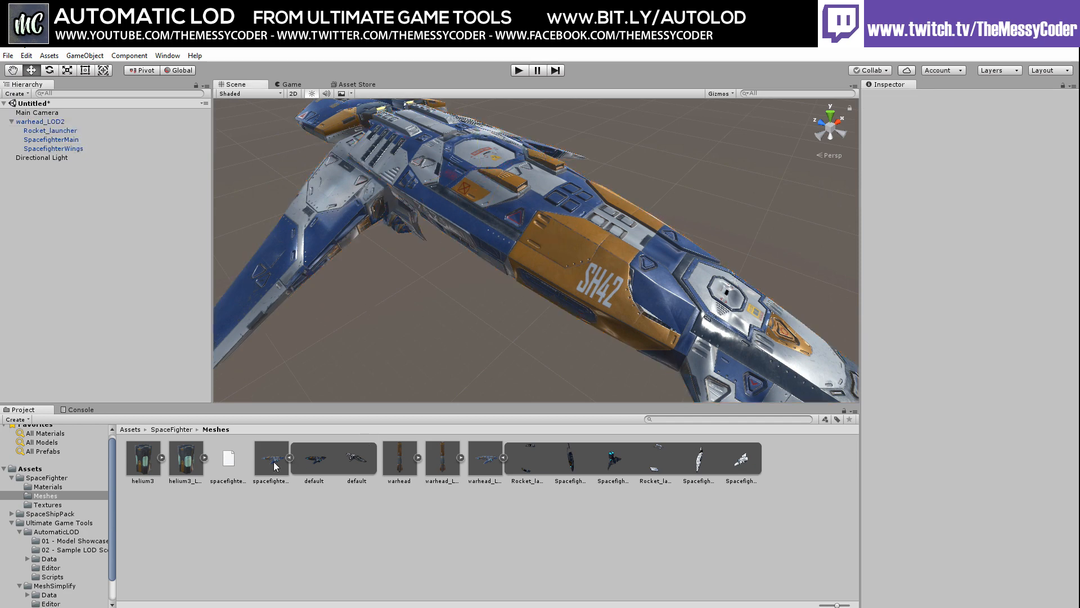
# Drag the spacefighter_LOD0 model into the scene beside warhead_LOD2
pyautogui.moveTo(286, 465); pyautogui.dragTo(642, 119)
pyautogui.scroll(3, 560, 246)
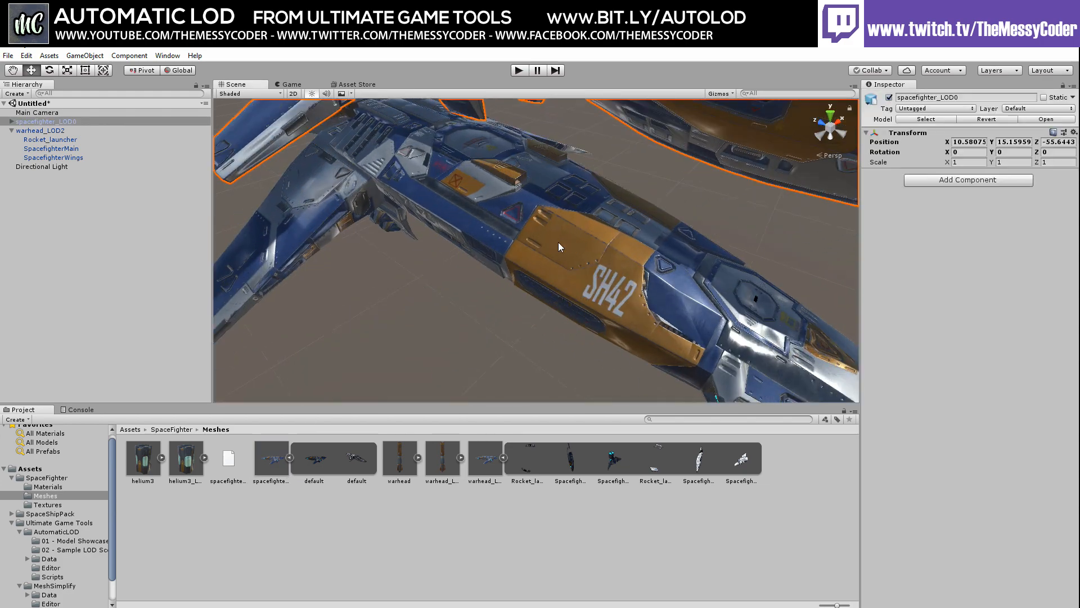
pyautogui.moveTo(559, 245); pyautogui.dragTo(474, 319, button='middle')
pyautogui.scroll(-5, 546, 276)
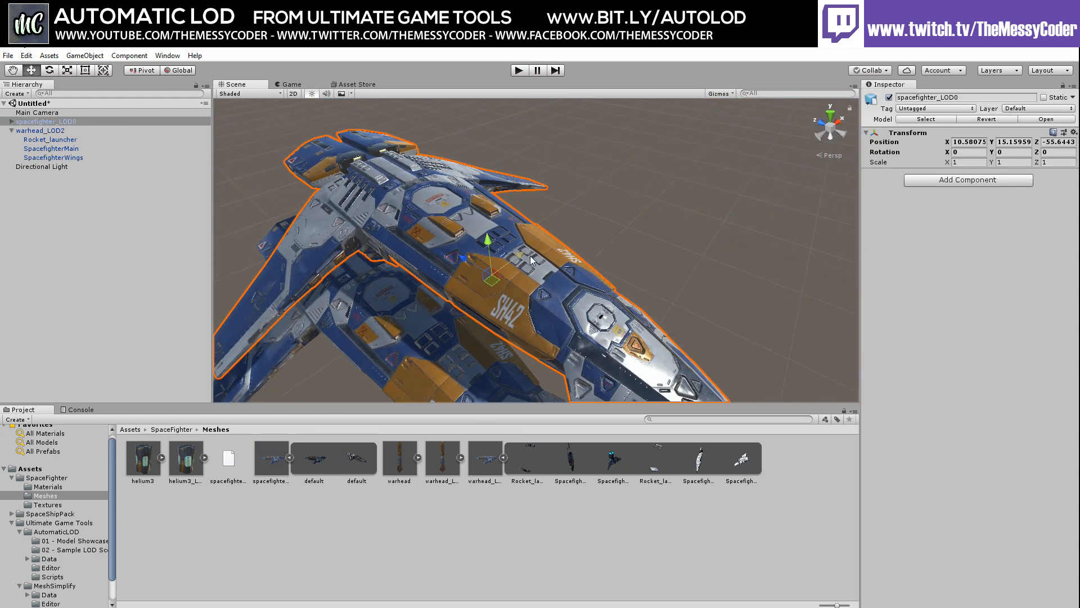
# Move spacefighter_LOD0 along X away from the warhead ship and lower it to Y 12.3
pyautogui.moveTo(524, 261); pyautogui.dragTo(781, 135)
pyautogui.moveTo(565, 278); pyautogui.dragTo(530, 293, button='middle')
pyautogui.moveTo(531, 236); pyautogui.dragTo(549, 193, button='right')
pyautogui.moveTo(595, 114); pyautogui.dragTo(591, 154)
pyautogui.moveTo(602, 191); pyautogui.dragTo(613, 181)
# Fine-tune spacefighter_LOD0's X position to 25.53 while viewing both ships
pyautogui.moveTo(417, 183); pyautogui.dragTo(278, 175, button='right')
pyautogui.moveTo(523, 242); pyautogui.dragTo(456, 282, button='middle')
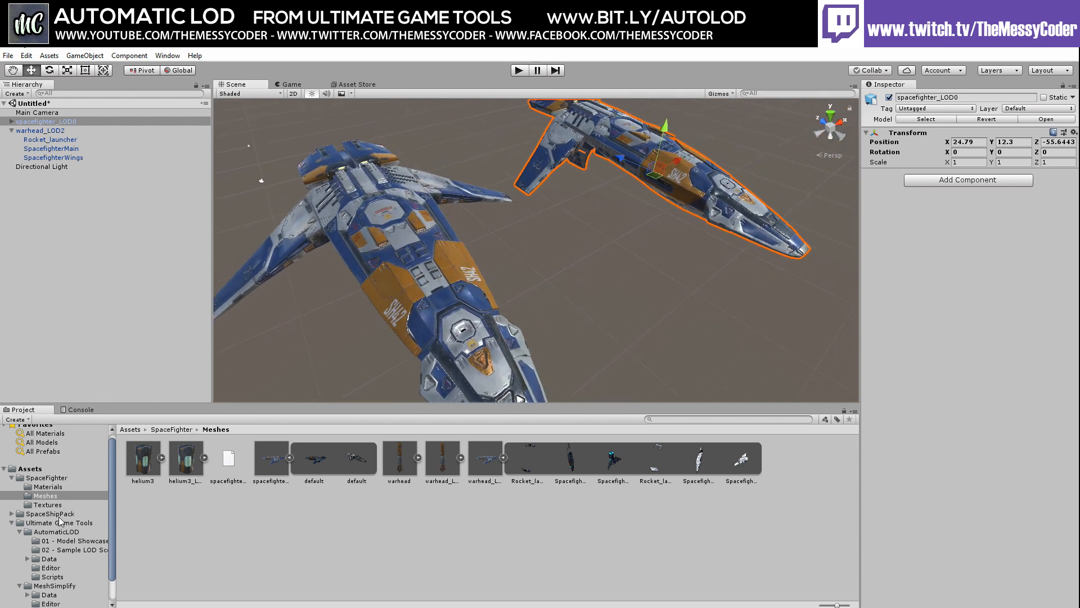
pyautogui.moveTo(561, 210); pyautogui.dragTo(547, 239, button='middle')
pyautogui.moveTo(644, 190); pyautogui.dragTo(656, 192)
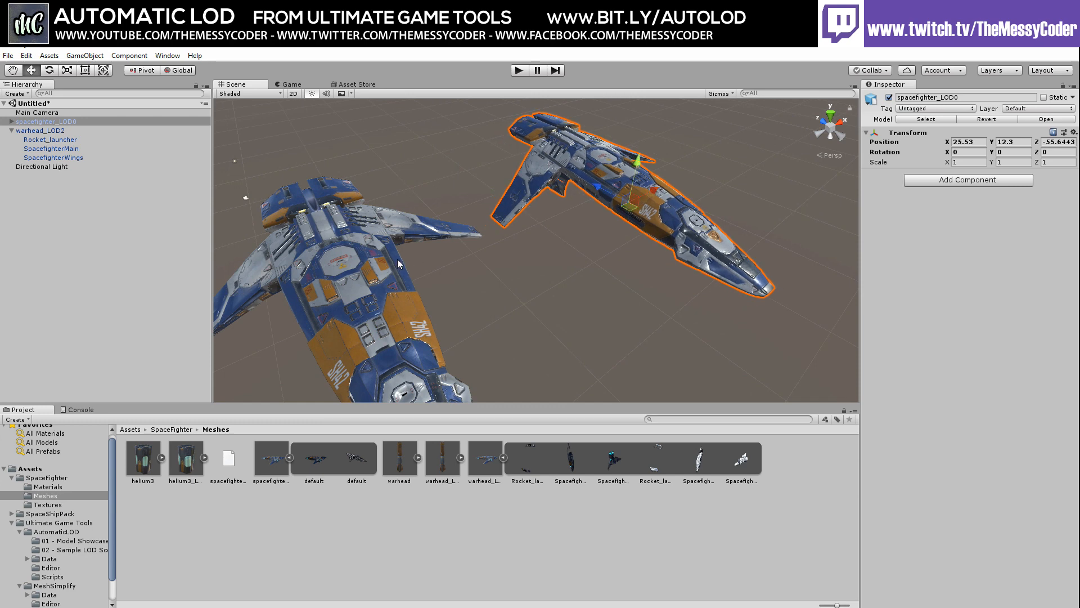
pyautogui.moveTo(401, 263); pyautogui.dragTo(571, 189, button='middle')
pyautogui.keyDown('alt'); pyautogui.moveTo(570, 189); pyautogui.dragTo(481, 197); pyautogui.keyUp('alt')
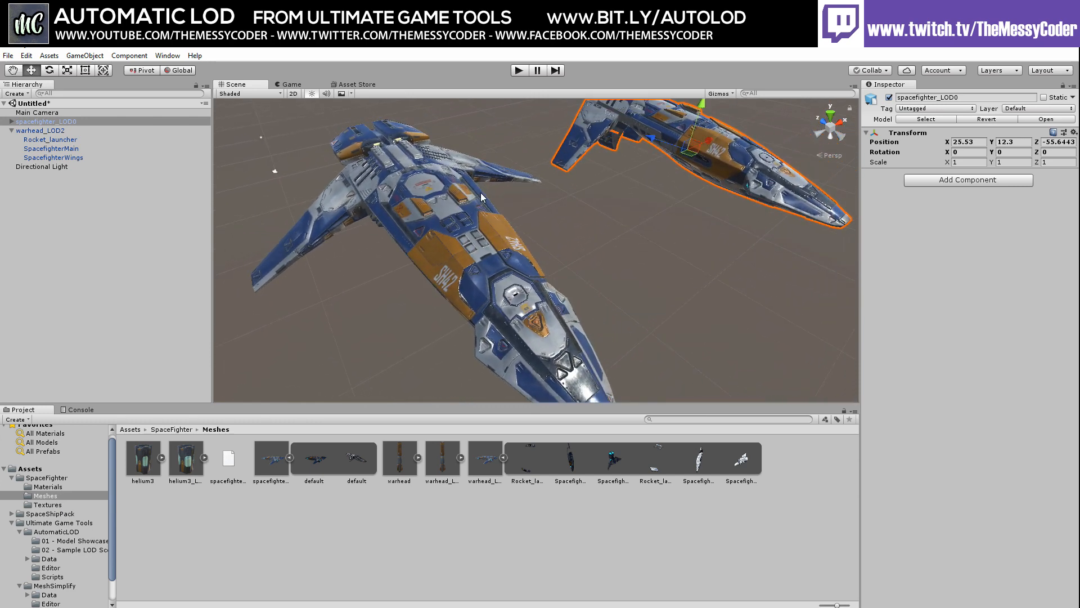
# Frame spacefighter_LOD0 in the Scene view and show its child in the hierarchy
pyautogui.click(11, 131)
pyautogui.click(11, 121)
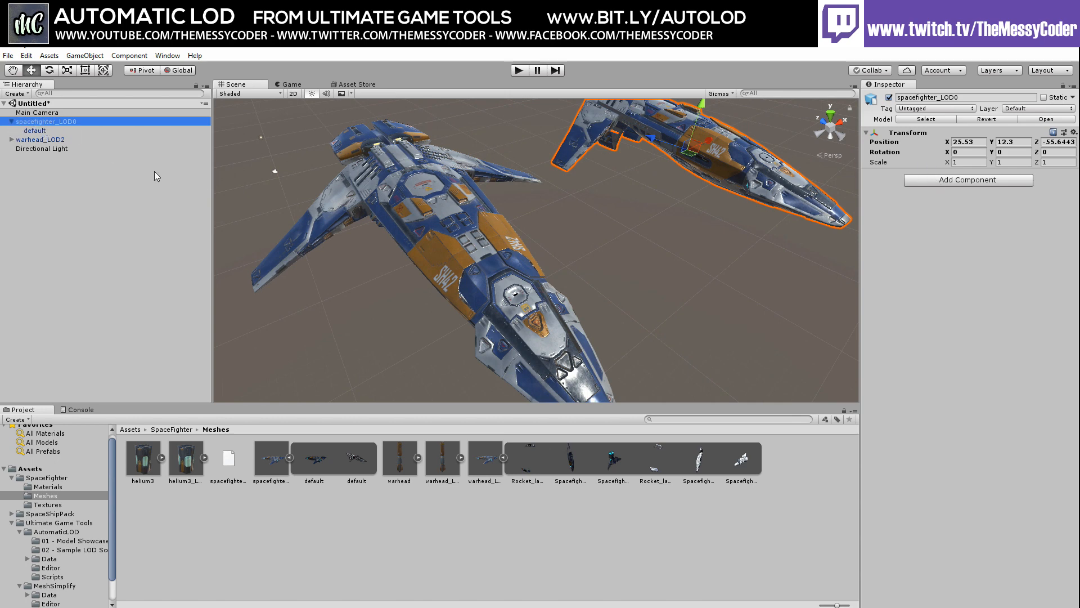
pyautogui.doubleClick(42, 123)
pyautogui.scroll(3, 528, 289)
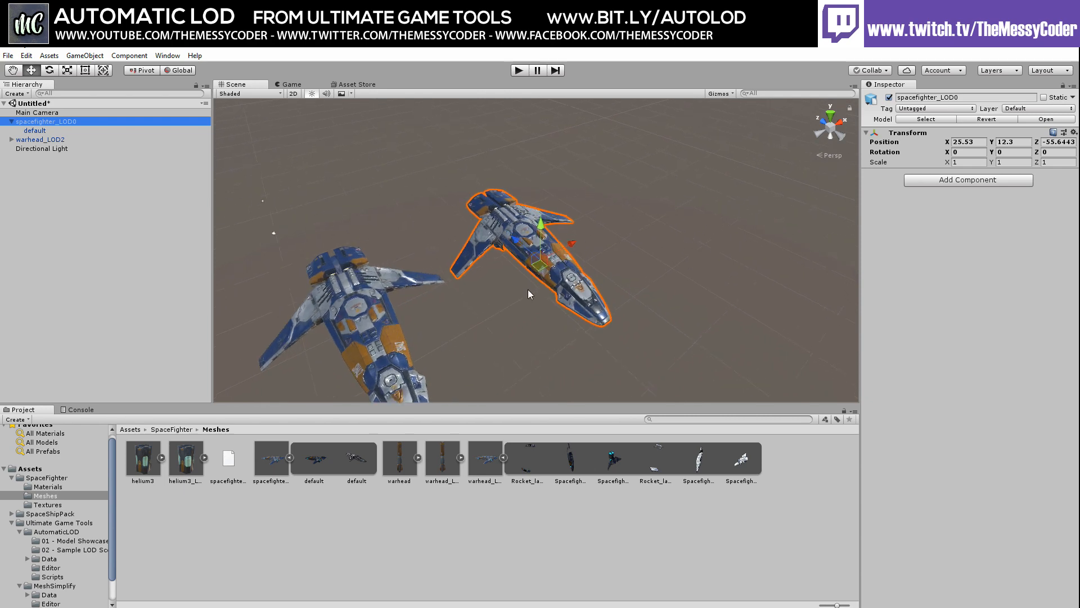
pyautogui.moveTo(506, 293); pyautogui.dragTo(486, 258, button='middle')
# Deactivate warhead_LOD2 so it disappears, then reselect spacefighter_LOD0
pyautogui.click(37, 139)
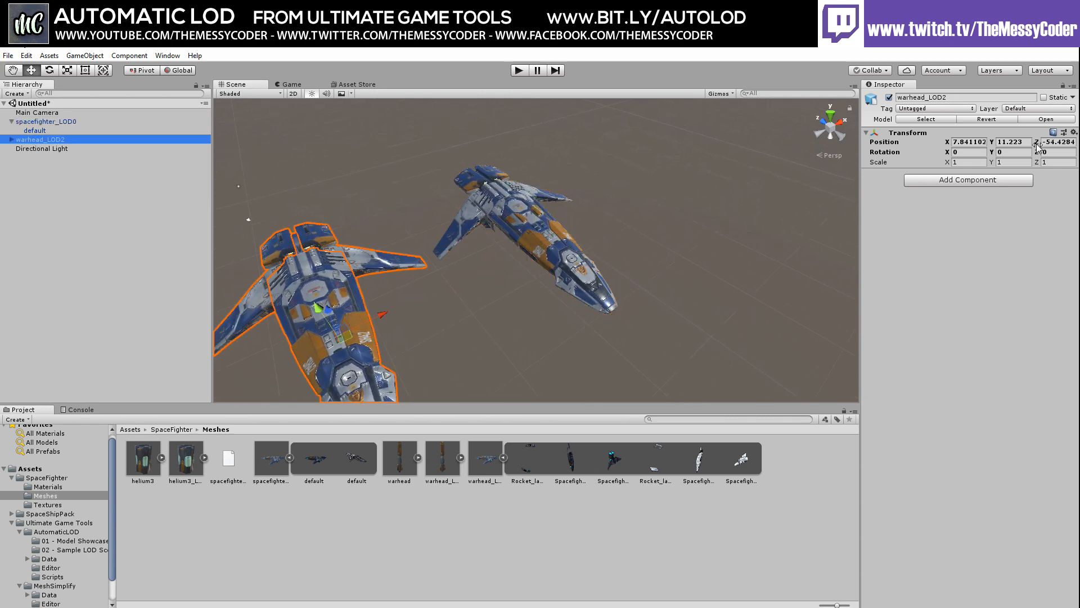
pyautogui.click(889, 97)
pyautogui.scroll(2, 487, 270)
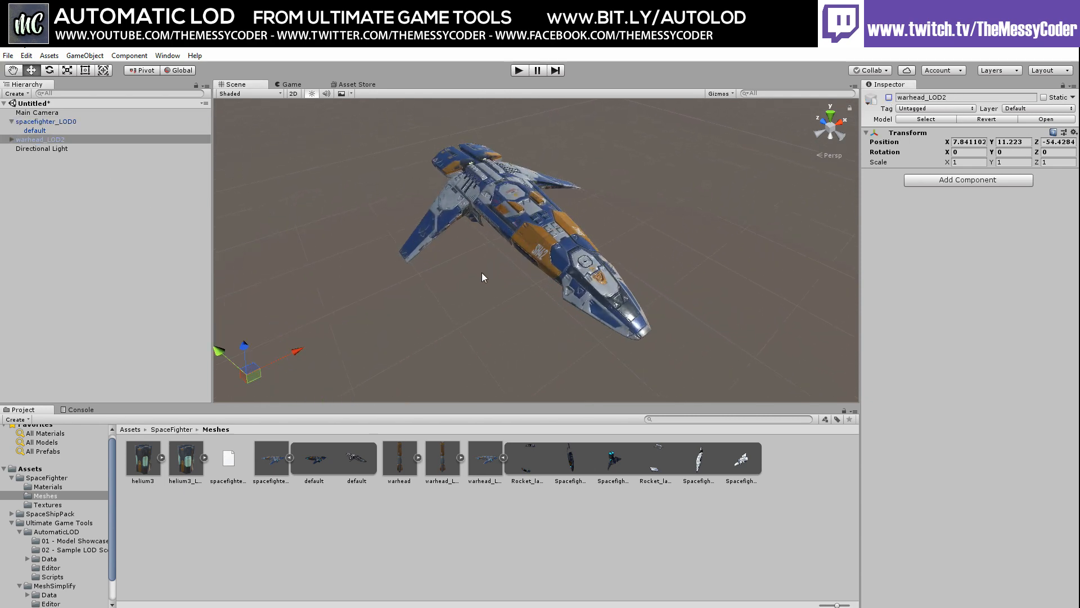
pyautogui.click(36, 123)
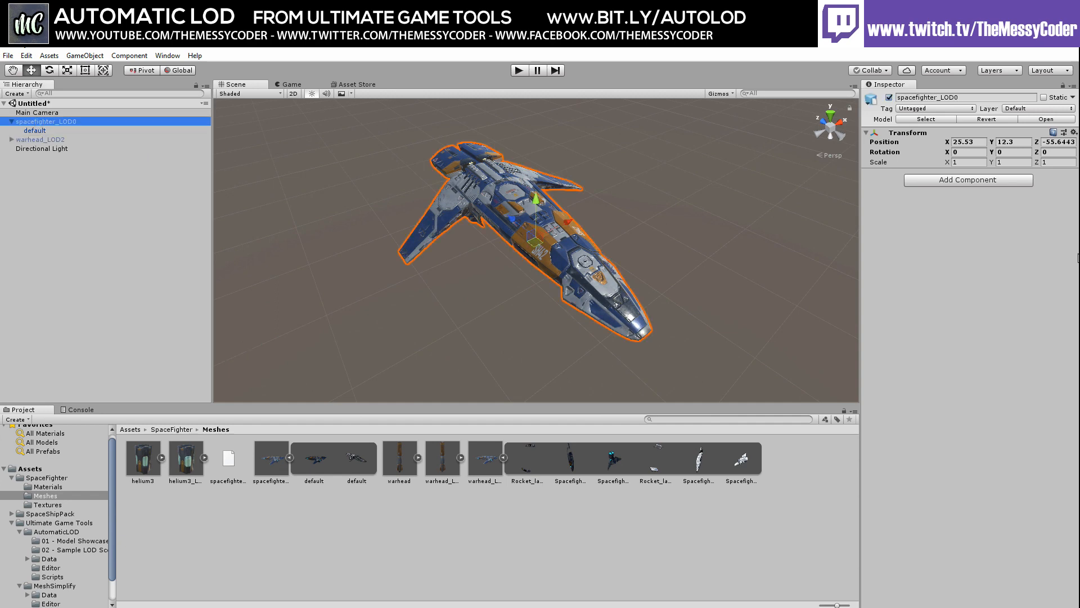
pyautogui.click(968, 181)
# Add an Automatic LOD component to spacefighter_LOD0 with Switch Mode set to Switch Game Object
pyautogui.write('auto')
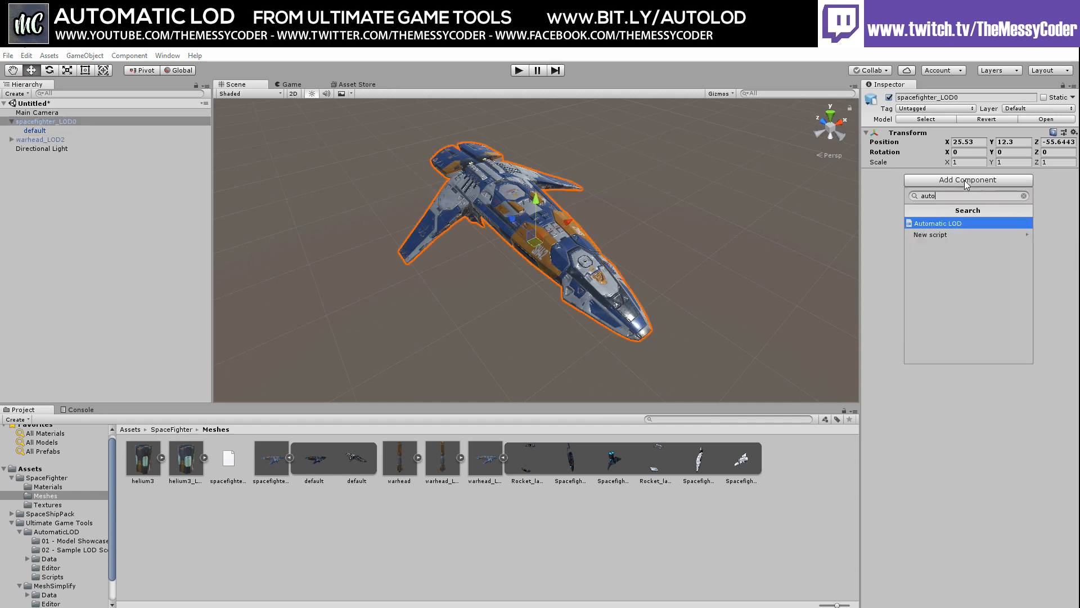
pyautogui.click(958, 223)
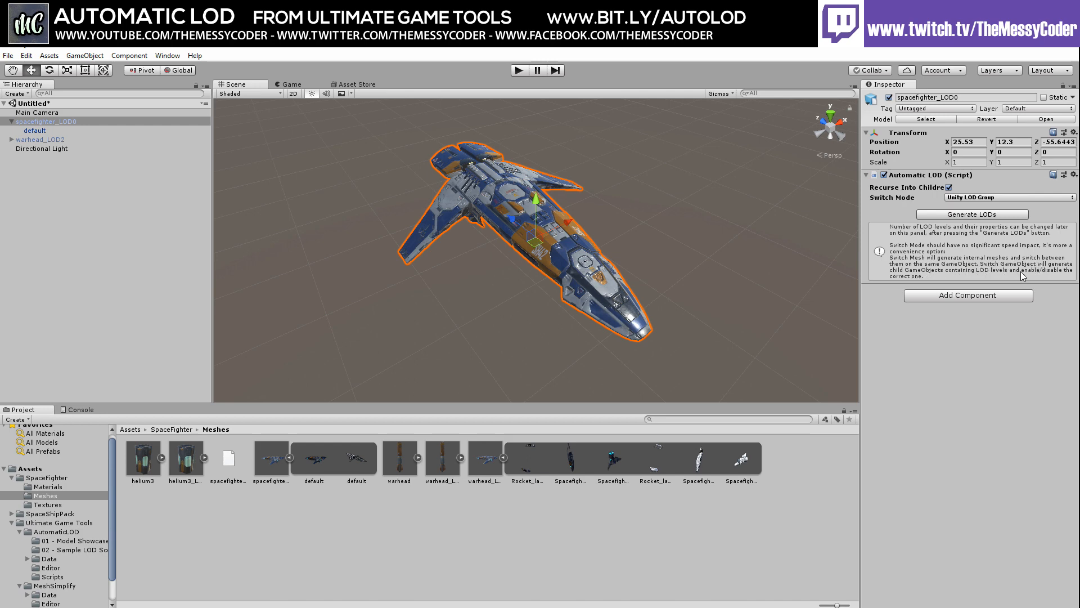
pyautogui.click(967, 204)
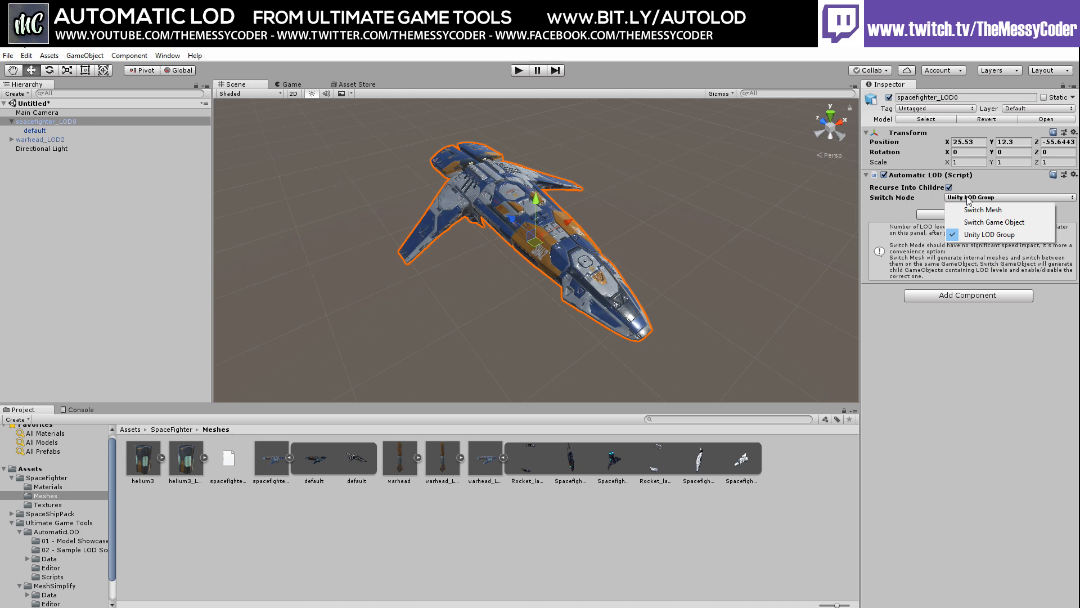
pyautogui.click(978, 223)
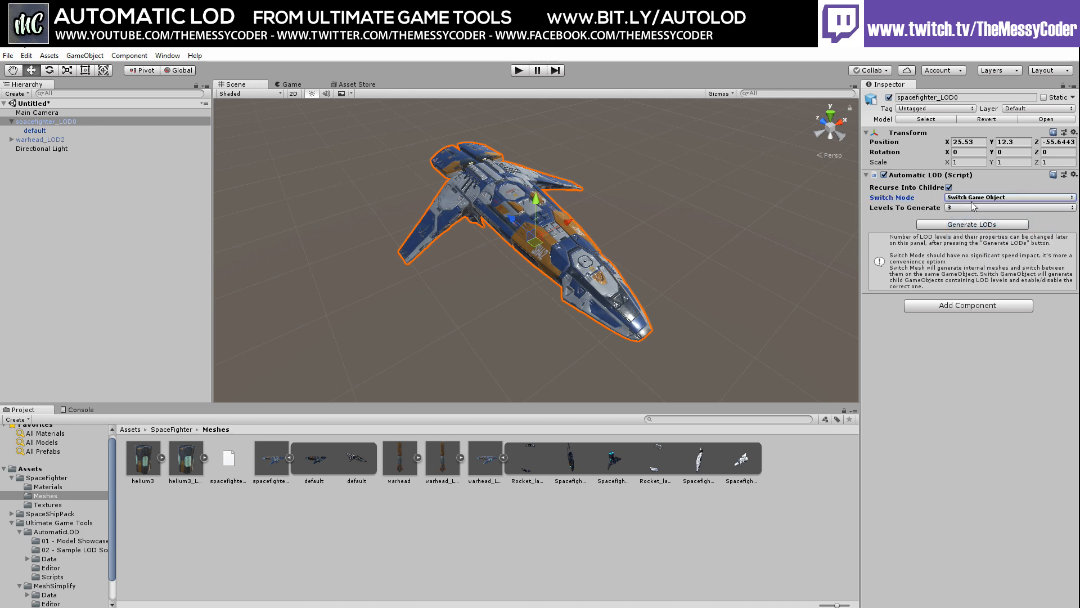
# Set Levels To Generate to 3 and generate the LOD levels
pyautogui.click(973, 207)
pyautogui.click(963, 257)
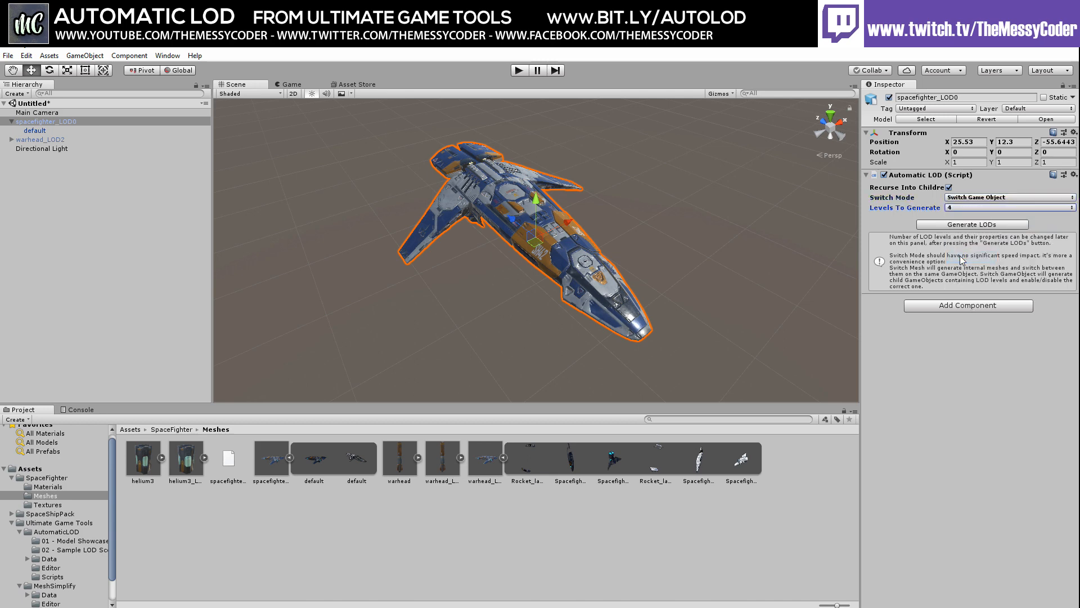
pyautogui.click(962, 208)
pyautogui.click(960, 245)
pyautogui.click(961, 225)
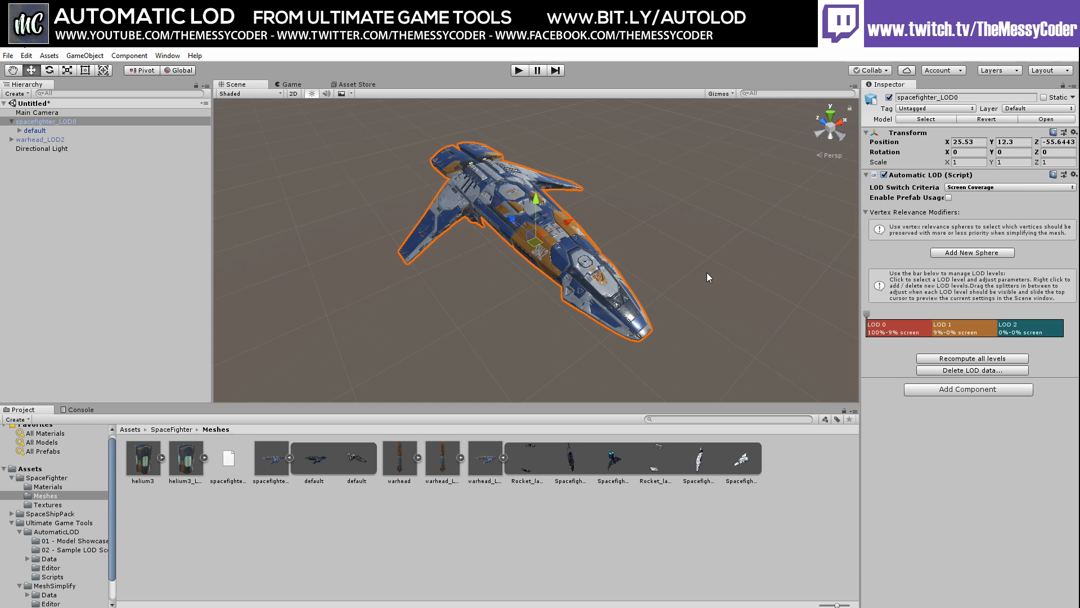
# Delete the existing LOD data, toggle Recurse Into Children, and regenerate the three LOD levels
pyautogui.click(960, 371)
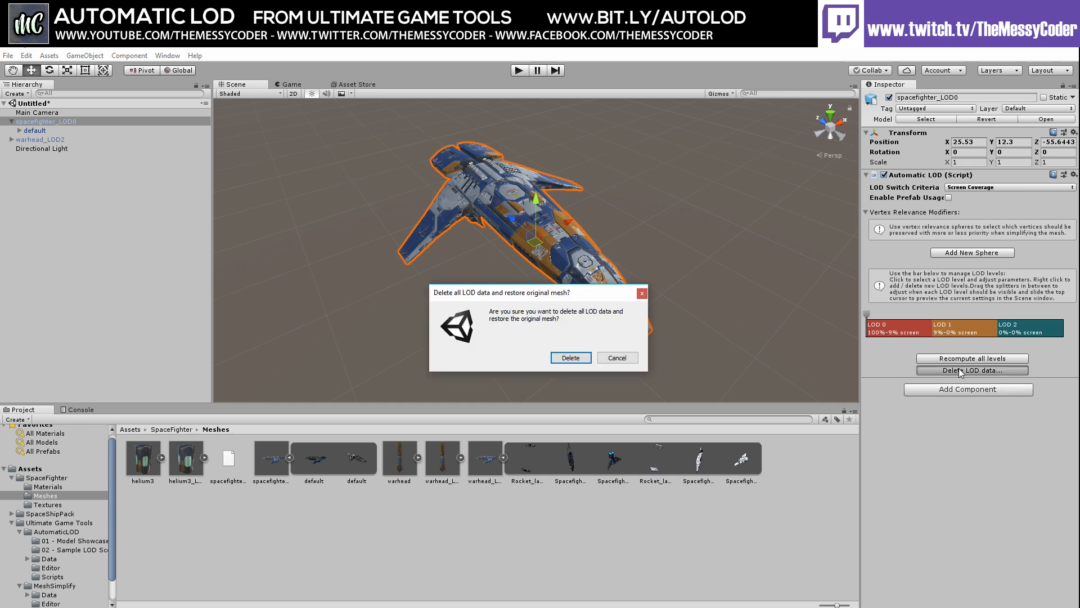
pyautogui.click(571, 358)
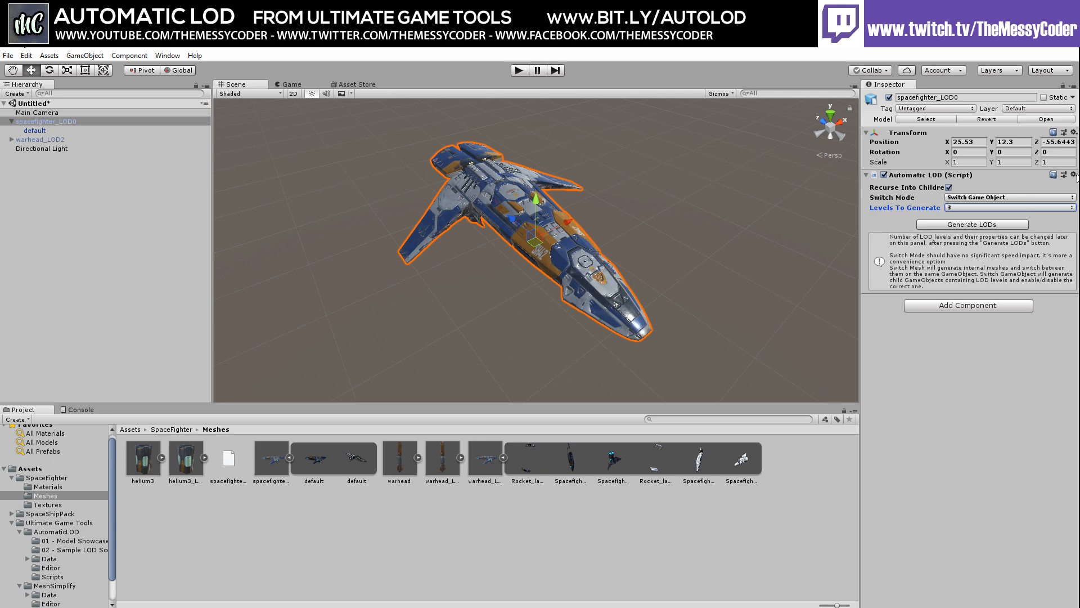
pyautogui.click(949, 188)
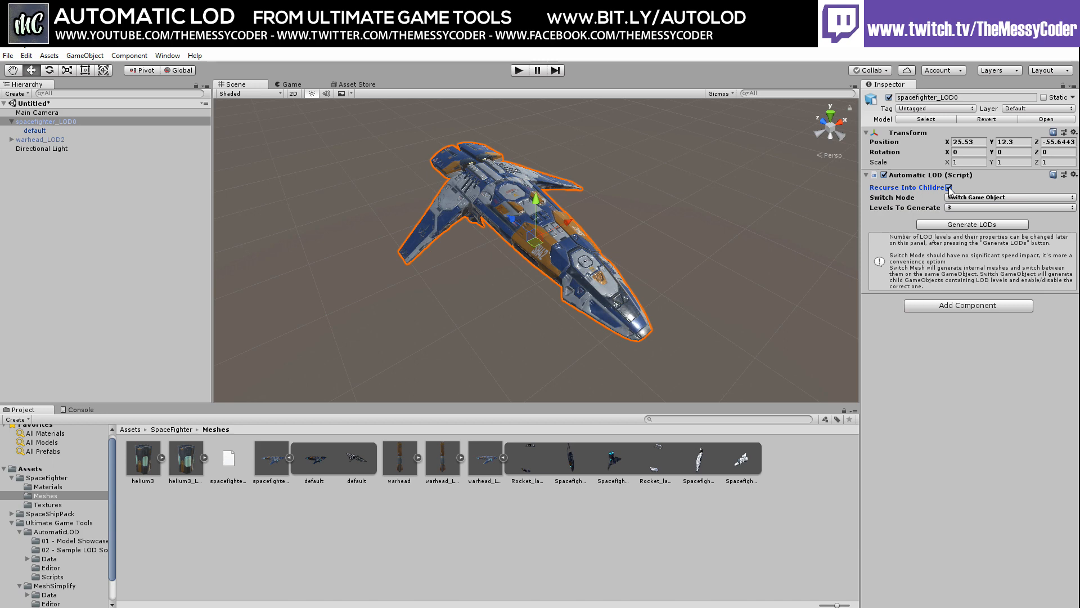
pyautogui.click(962, 225)
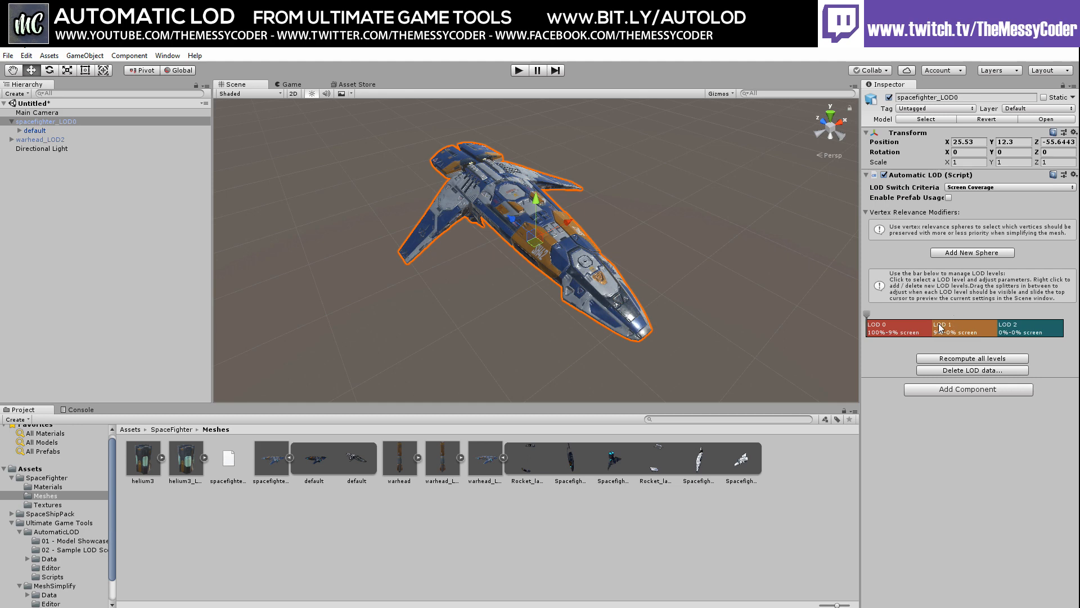
# Insert a new LOD level before LOD 1 and widen LOD 0 to cover down to 19%
pyautogui.moveTo(867, 314); pyautogui.dragTo(965, 316)
pyautogui.click(960, 331)
pyautogui.rightClick(960, 332)
pyautogui.moveTo(987, 339)
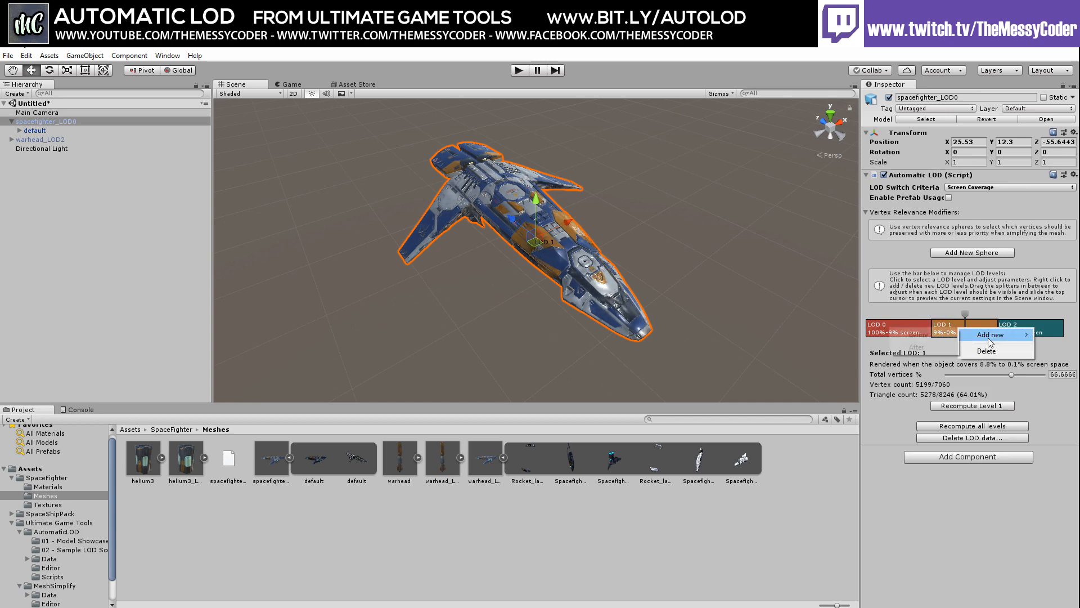
pyautogui.click(947, 343)
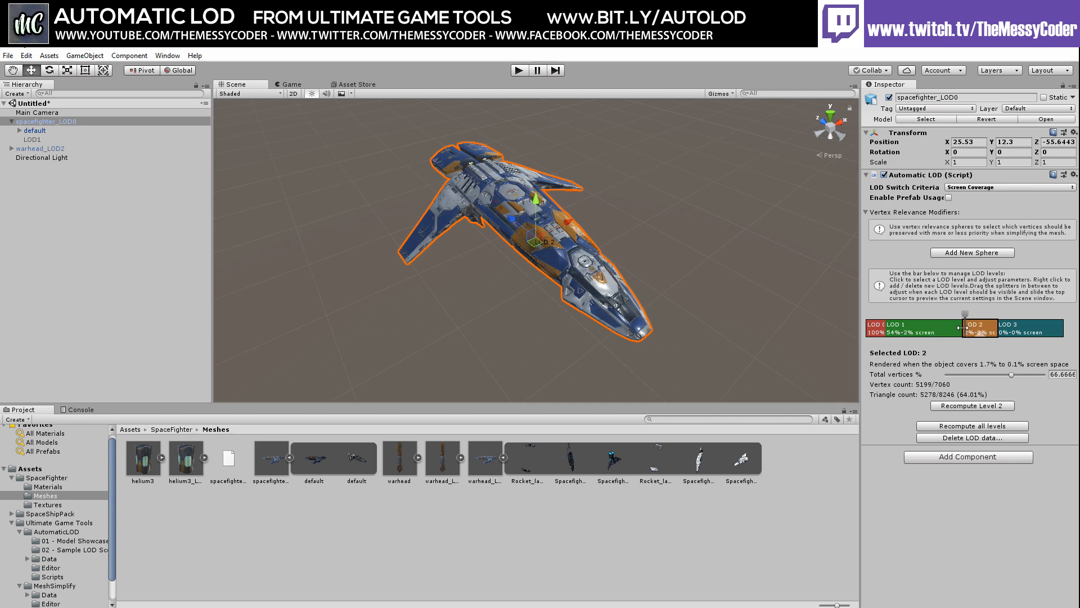
pyautogui.moveTo(963, 327); pyautogui.dragTo(959, 327)
pyautogui.moveTo(885, 327); pyautogui.dragTo(912, 329)
# Set total vertex percentages to 25 for LOD 3, 50 for LOD 2, and 65 for LOD 1
pyautogui.click(1008, 332)
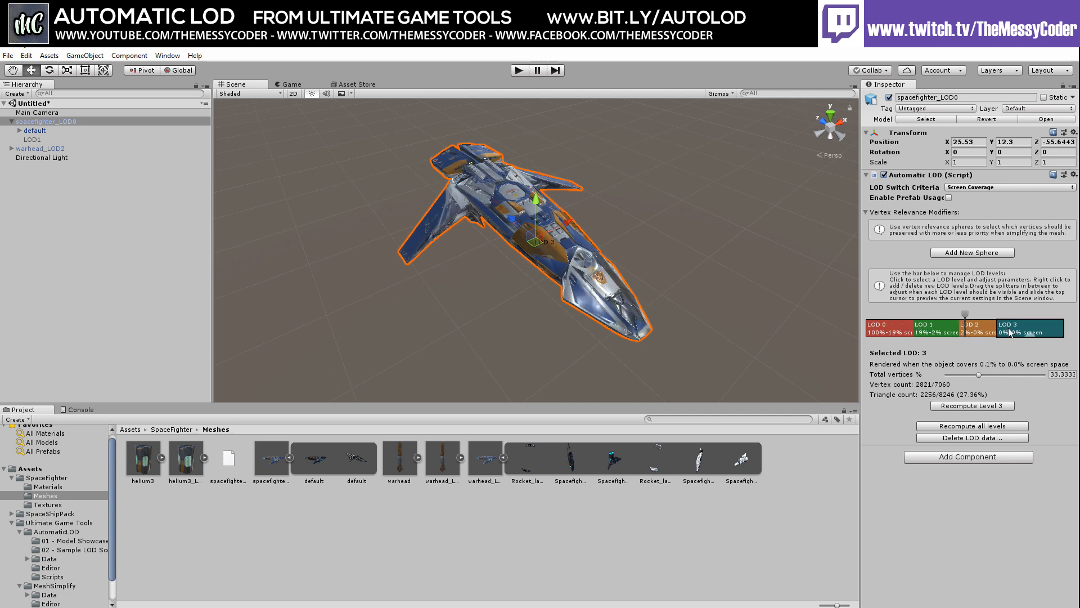
pyautogui.click(1056, 375)
pyautogui.write('25')
pyautogui.click(989, 333)
pyautogui.click(1058, 376)
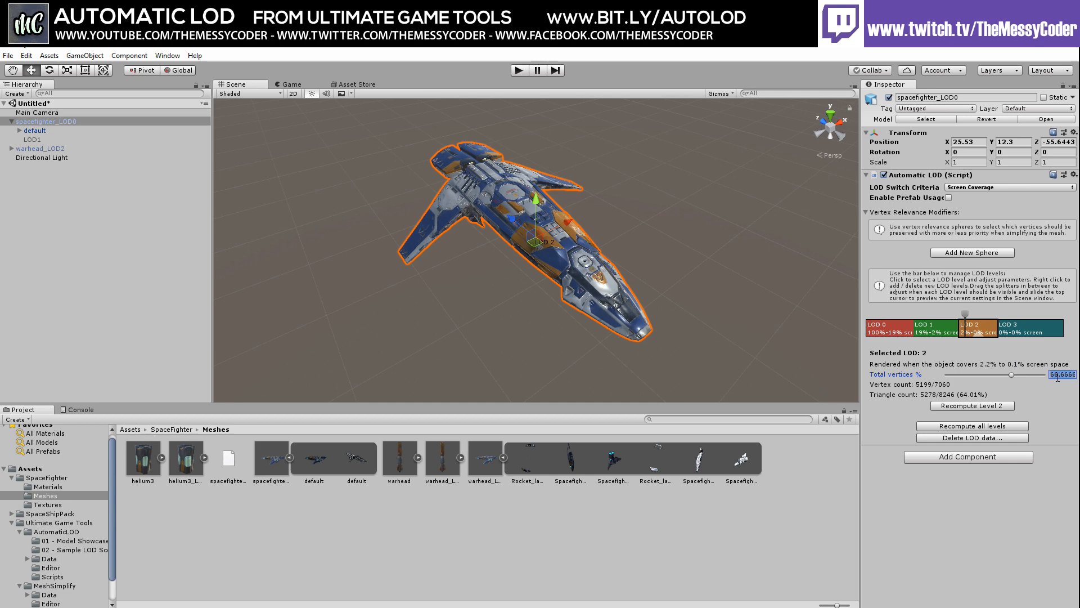
pyautogui.write('50')
pyautogui.click(951, 332)
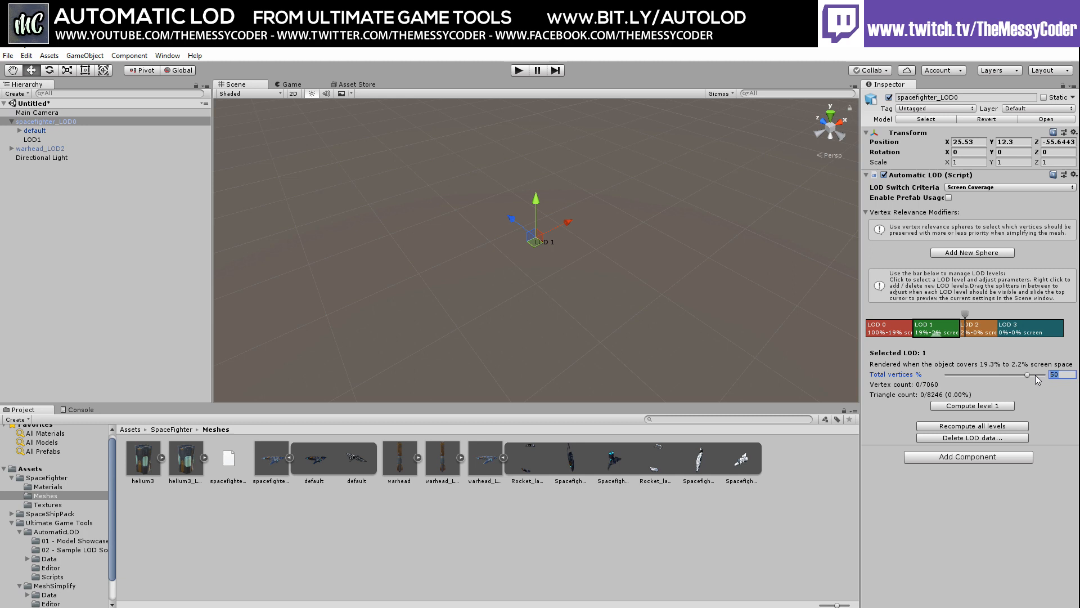
pyautogui.write('6')
pyautogui.write('5')
# Compare the LOD 2 and LOD 1 settings, ending on LOD 1's still-uncomputed mesh
pyautogui.click(979, 332)
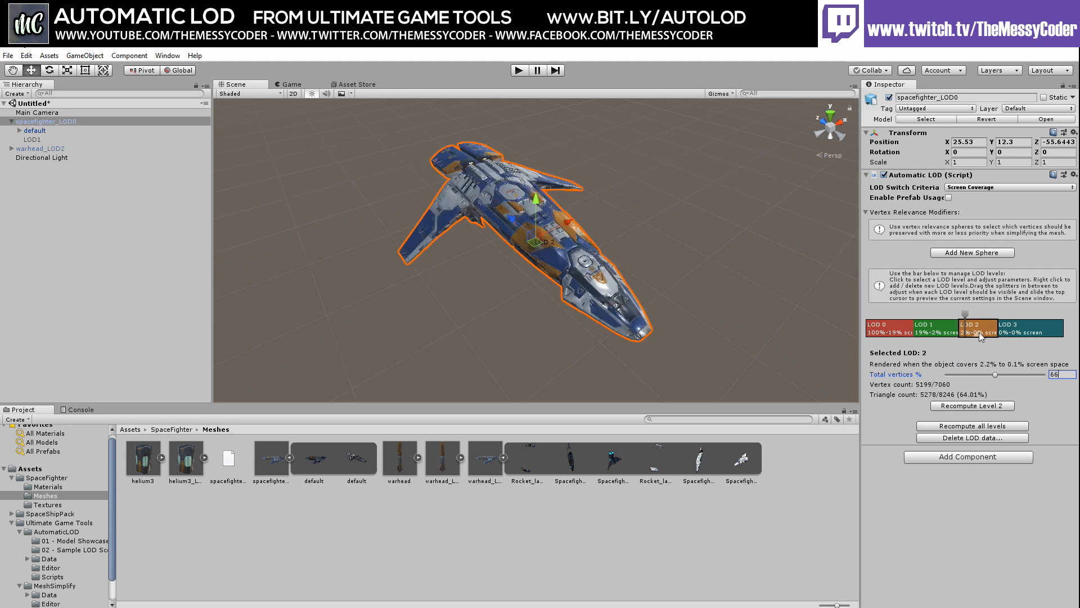
pyautogui.click(1024, 333)
pyautogui.click(939, 328)
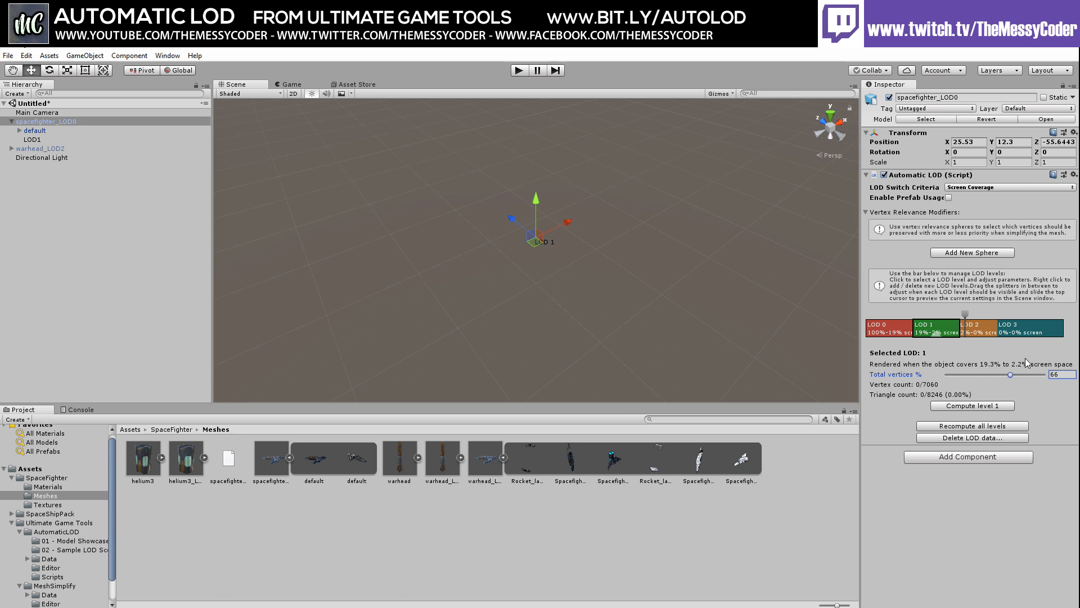
pyautogui.click(979, 326)
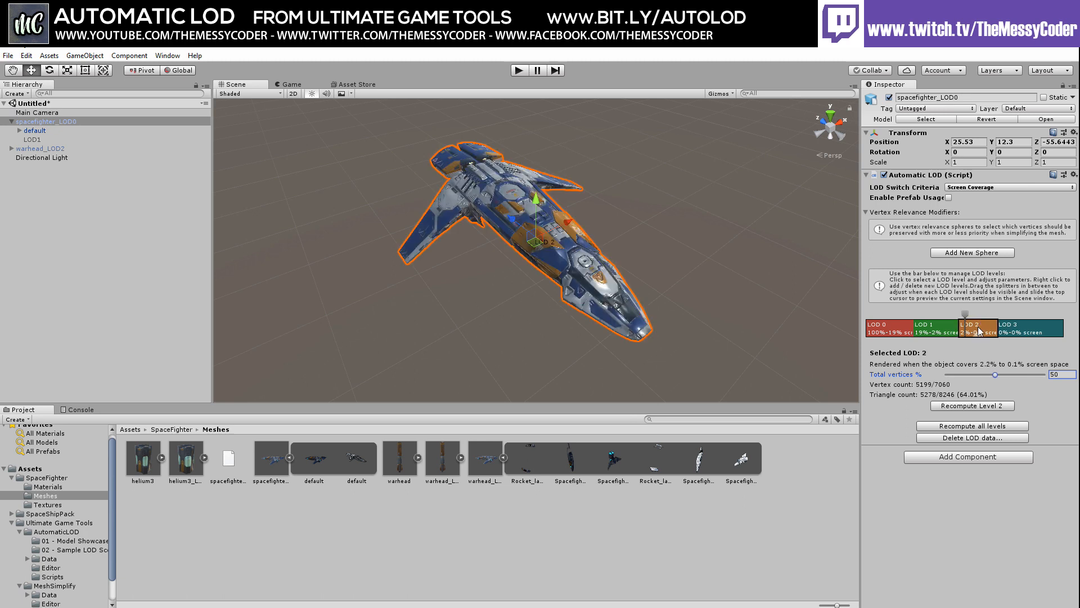
pyautogui.click(1025, 334)
pyautogui.click(937, 331)
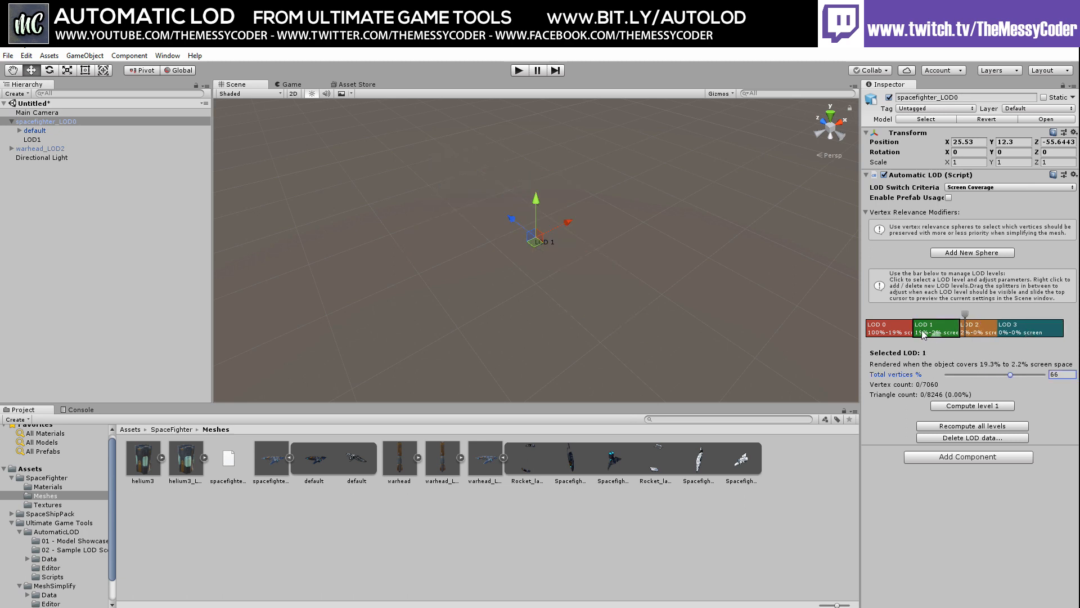
# Recompute all of the spaceship's LOD levels
pyautogui.moveTo(964, 313); pyautogui.dragTo(914, 314)
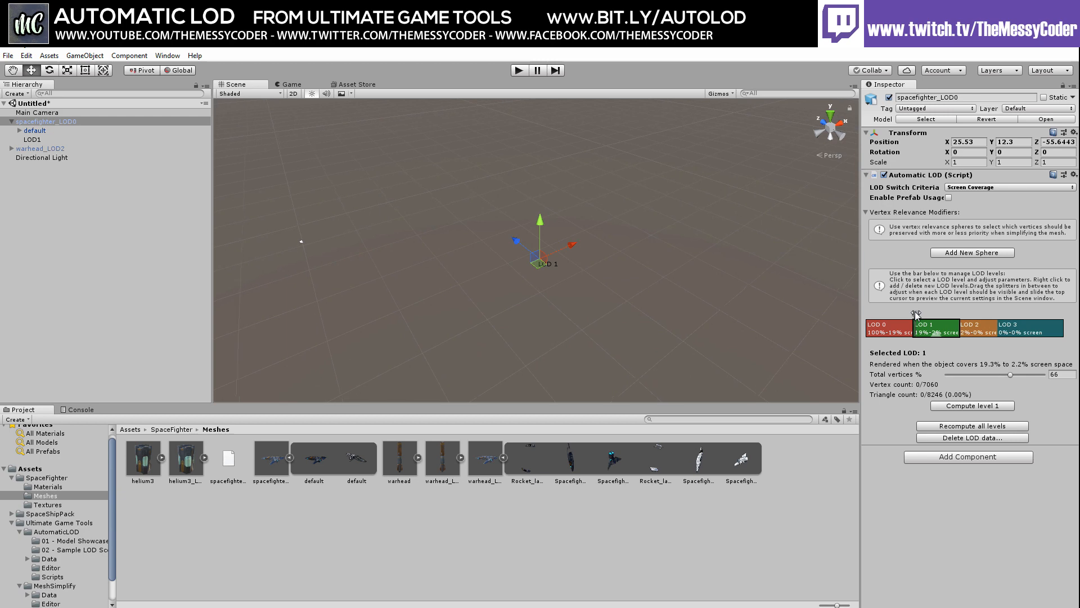
pyautogui.click(954, 426)
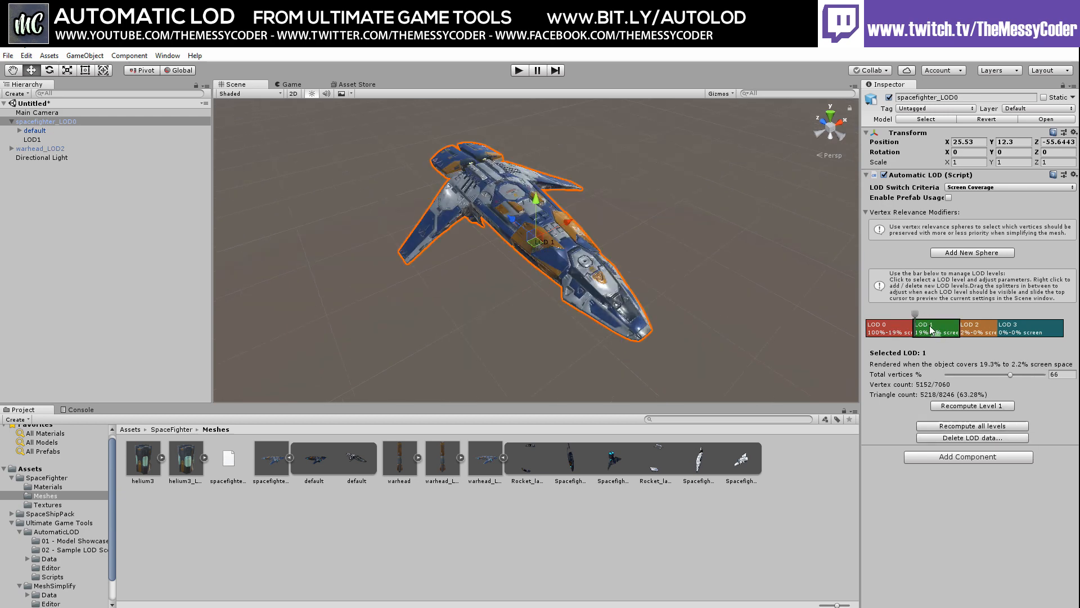
pyautogui.moveTo(914, 314); pyautogui.dragTo(913, 315)
# Inspect each LOD level's settings from LOD 0 to LOD 3 (25%) and preview the ship at distance
pyautogui.click(906, 328)
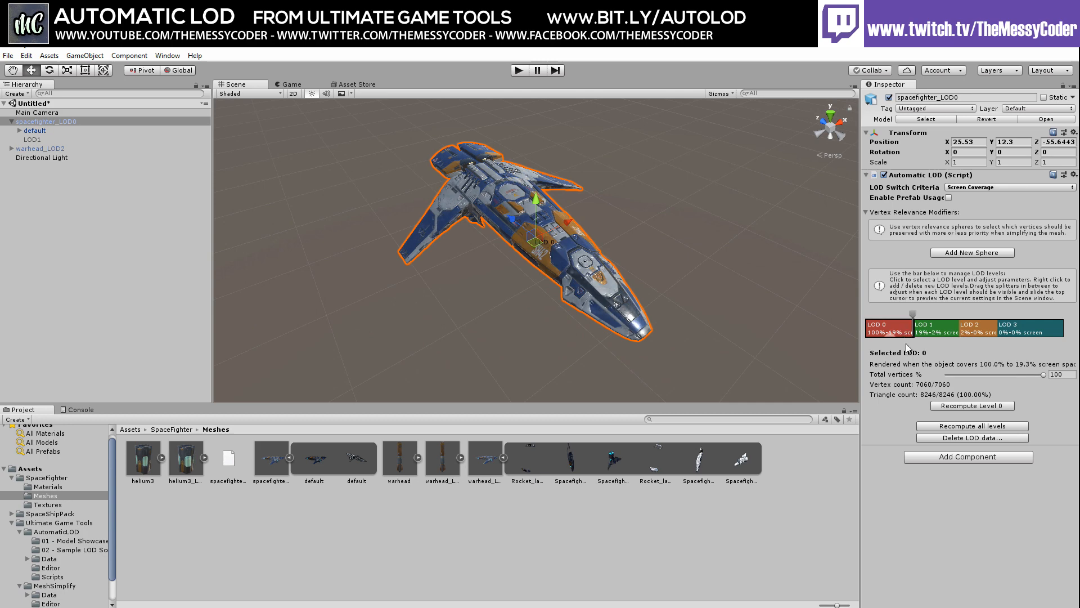
pyautogui.click(938, 331)
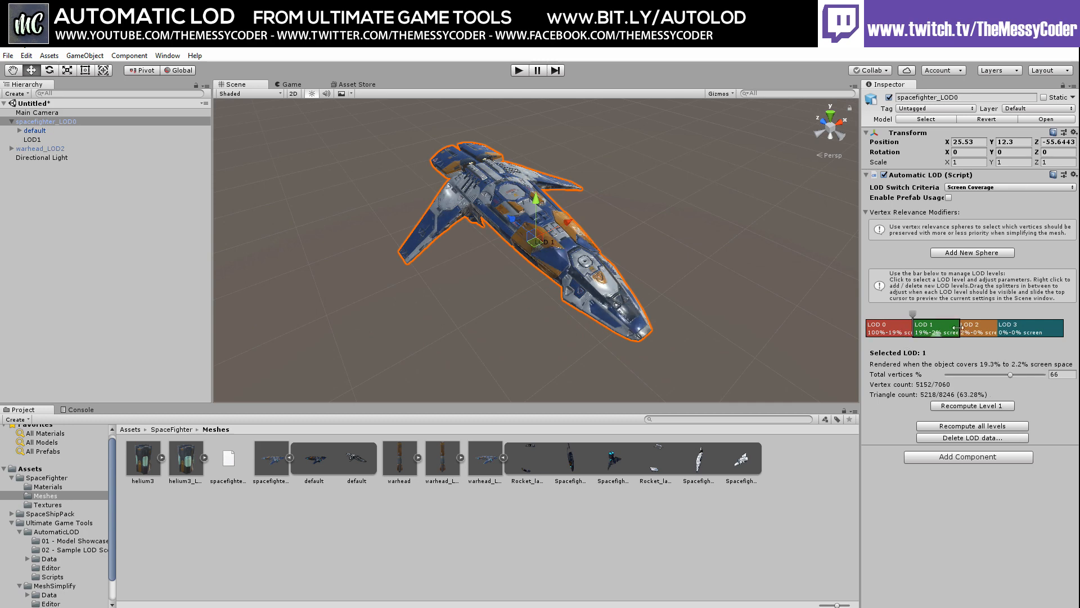
pyautogui.click(982, 330)
pyautogui.click(1024, 329)
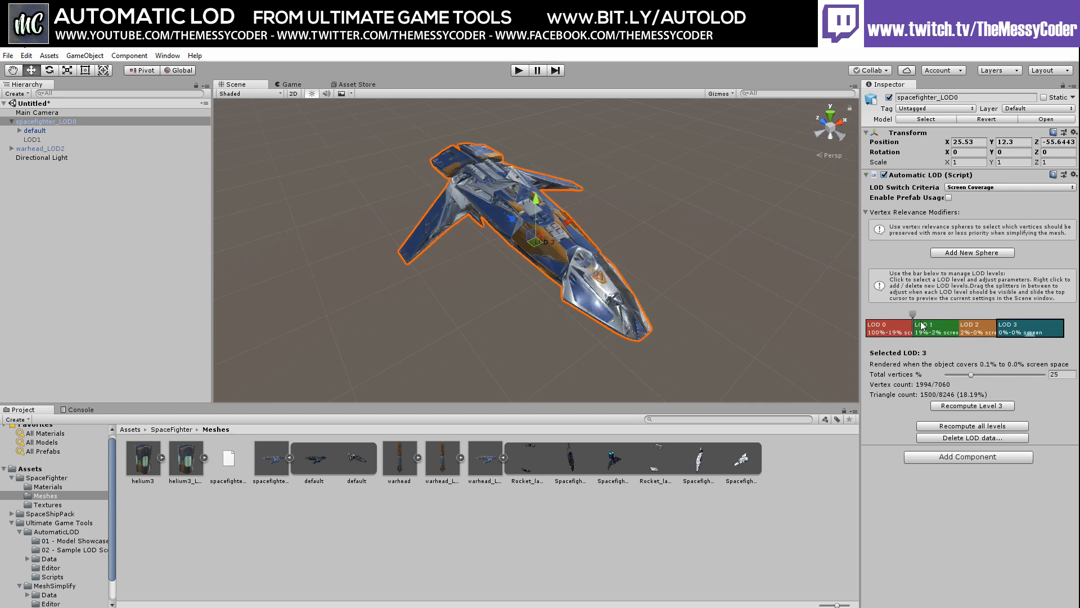
pyautogui.moveTo(913, 313); pyautogui.dragTo(848, 328)
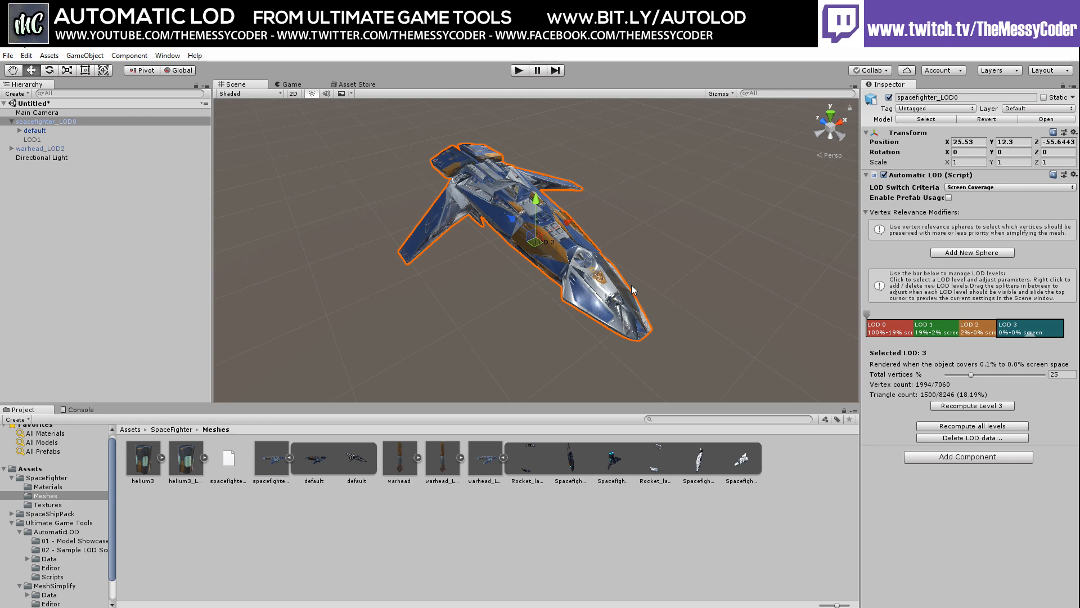
pyautogui.moveTo(635, 289); pyautogui.dragTo(657, 287, button='right')
pyautogui.moveTo(591, 294); pyautogui.dragTo(665, 333, button='middle')
pyautogui.scroll(1, 666, 333)
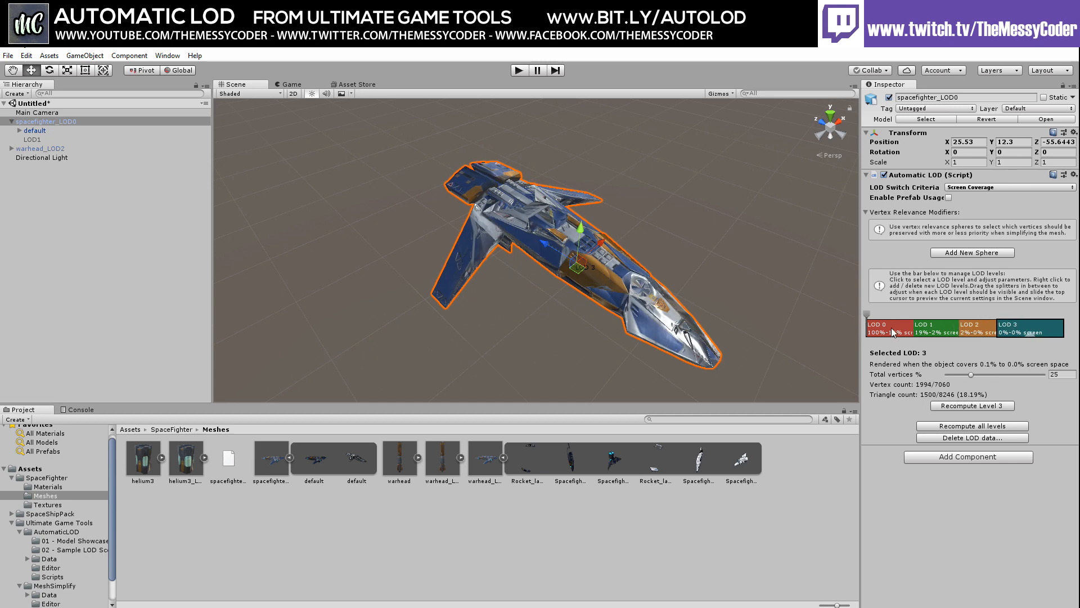
pyautogui.click(983, 332)
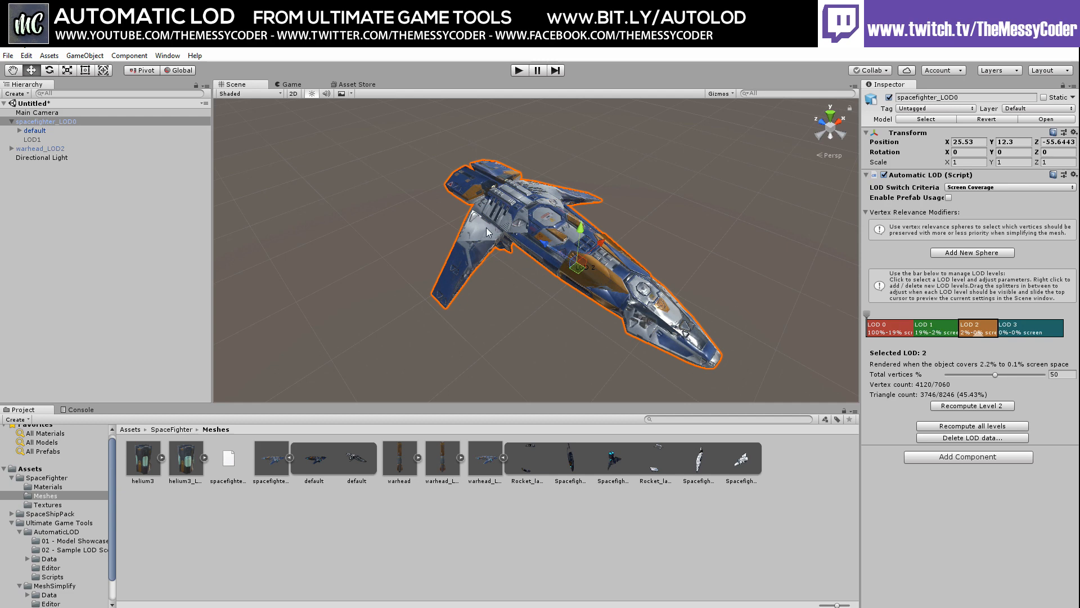
# Add a vertex relevance sphere, slide it along the ship, and stretch it to about 2.04 × 1.12 × 5.07
pyautogui.click(968, 253)
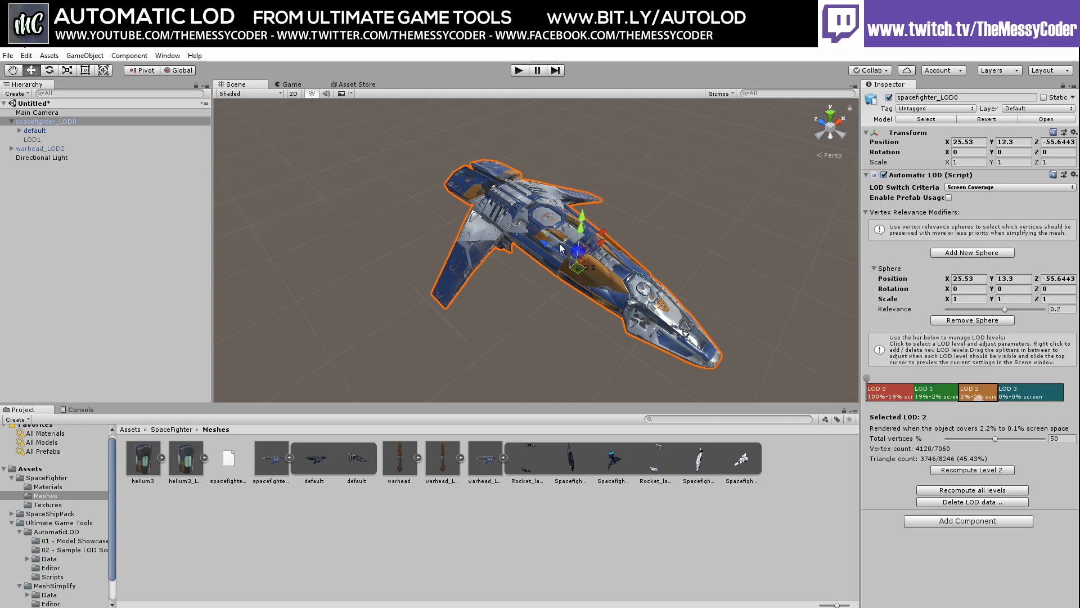
pyautogui.moveTo(561, 245); pyautogui.dragTo(505, 209)
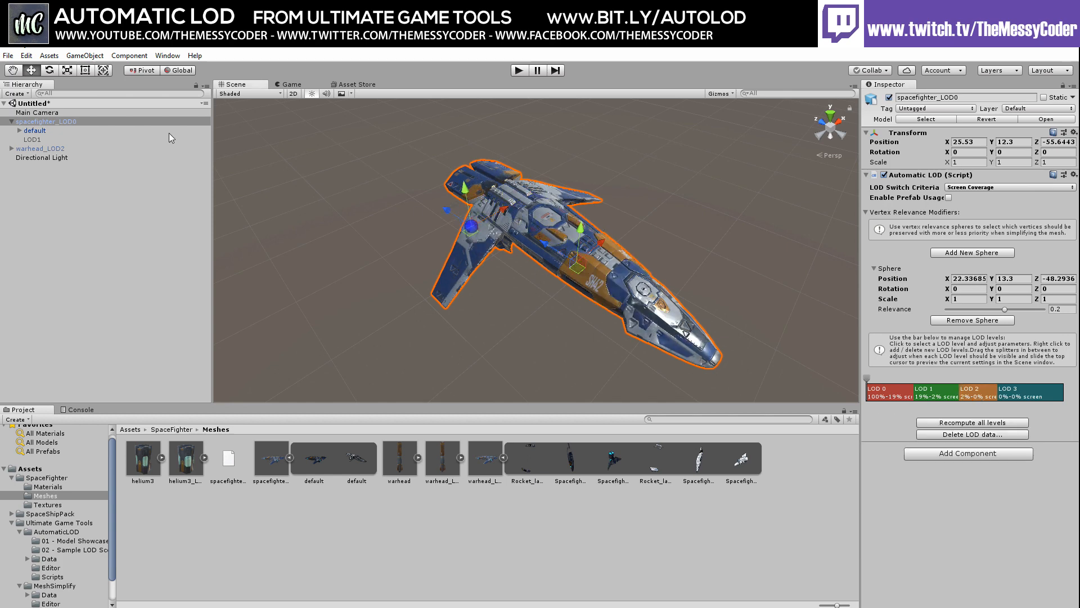
pyautogui.click(68, 70)
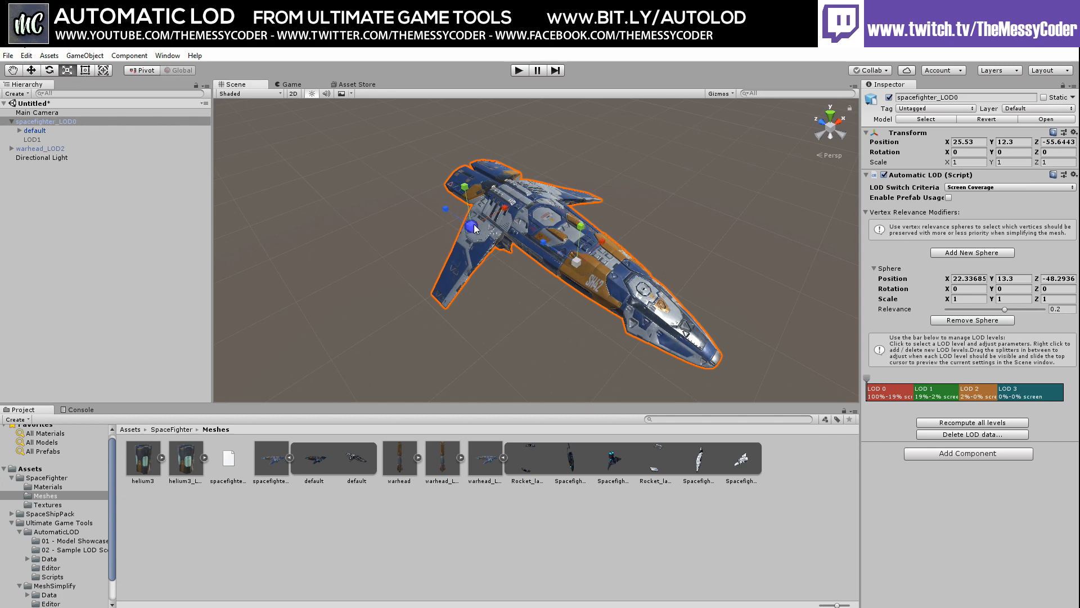
pyautogui.moveTo(465, 187); pyautogui.dragTo(472, 225)
pyautogui.scroll(5, 461, 228)
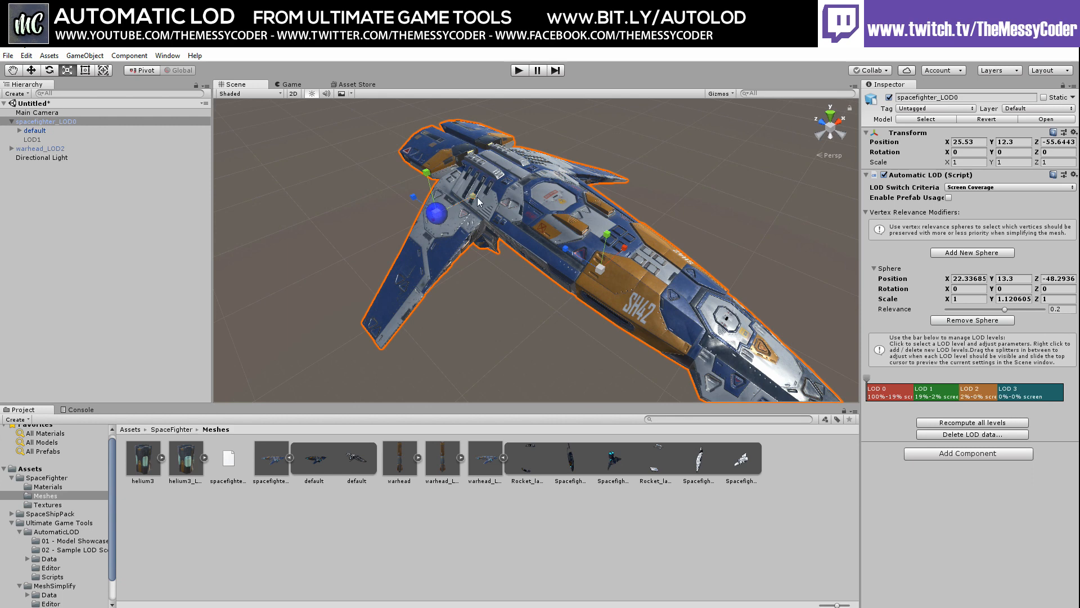
pyautogui.moveTo(475, 196); pyautogui.dragTo(518, 189)
pyautogui.moveTo(408, 192); pyautogui.dragTo(316, 116)
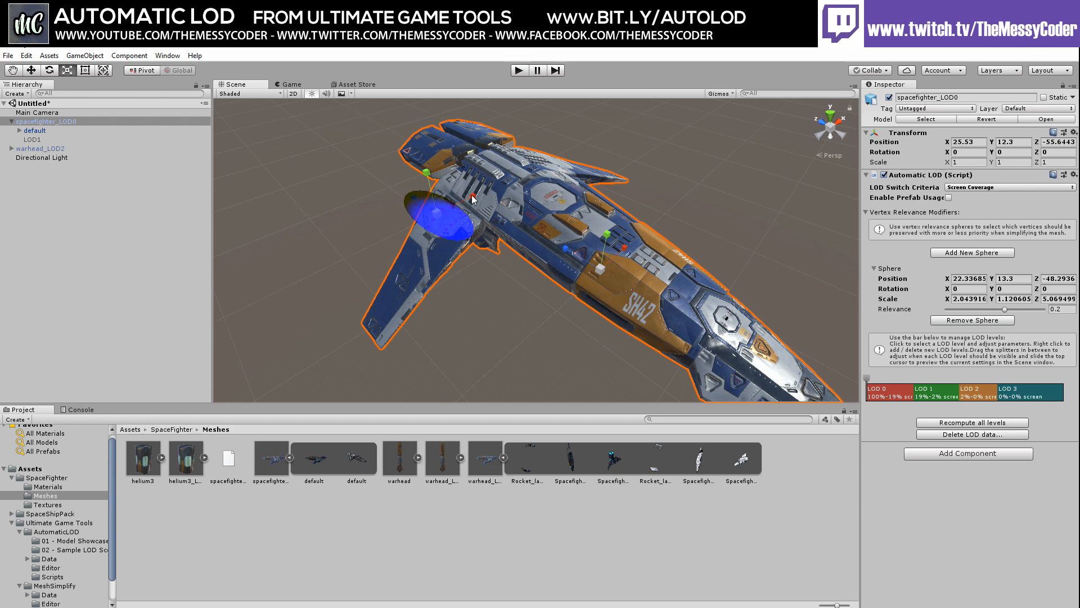
# Position the relevance sphere at X 22.2, Y about 14.5, Z about -49.9
pyautogui.click(33, 71)
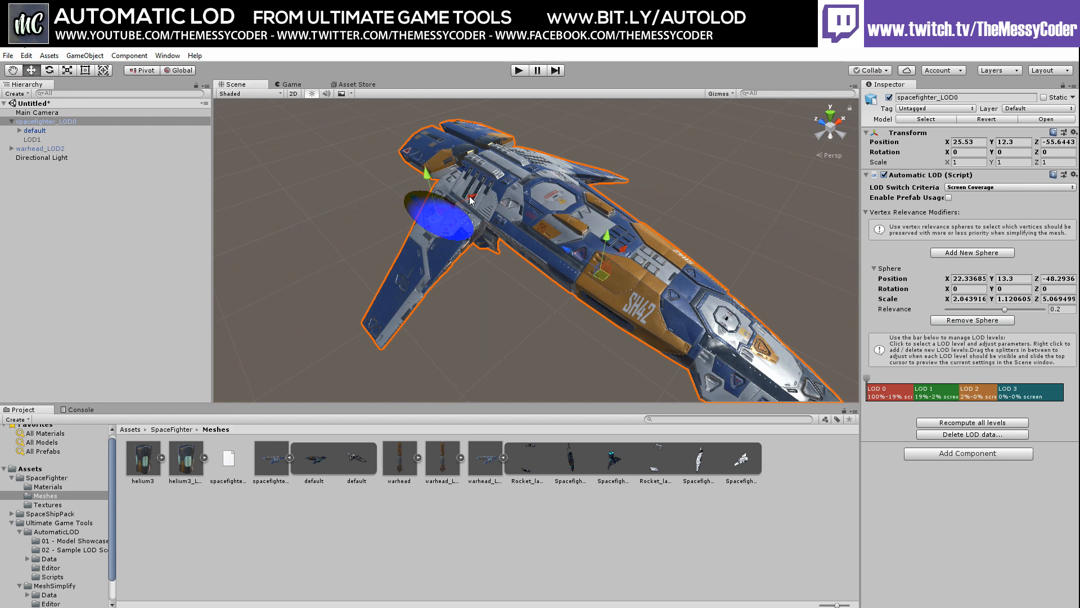
pyautogui.moveTo(492, 215); pyautogui.dragTo(556, 222, button='right')
pyautogui.moveTo(556, 223); pyautogui.dragTo(674, 229, button='middle')
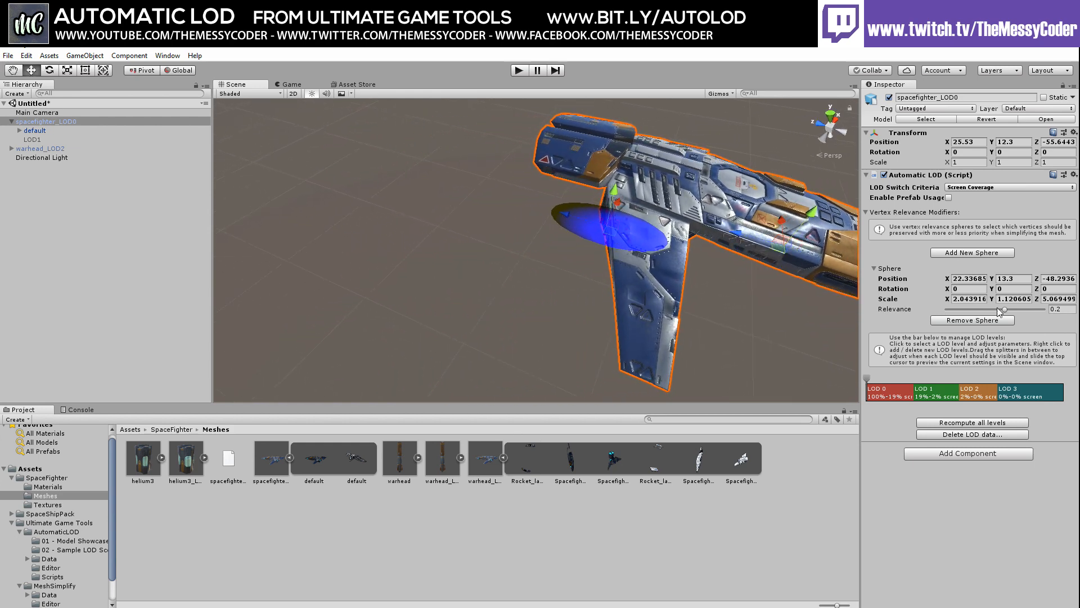
pyautogui.moveTo(1034, 283); pyautogui.dragTo(1034, 281)
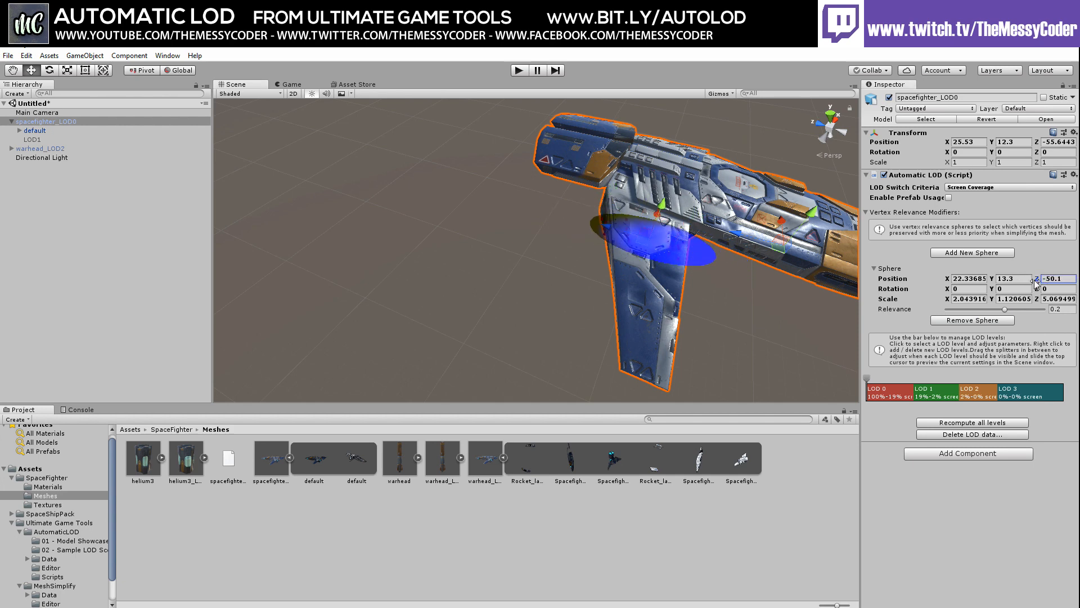
pyautogui.moveTo(787, 253); pyautogui.dragTo(725, 267, button='right')
pyautogui.moveTo(726, 267); pyautogui.dragTo(521, 267, button='middle')
pyautogui.scroll(3, 520, 268)
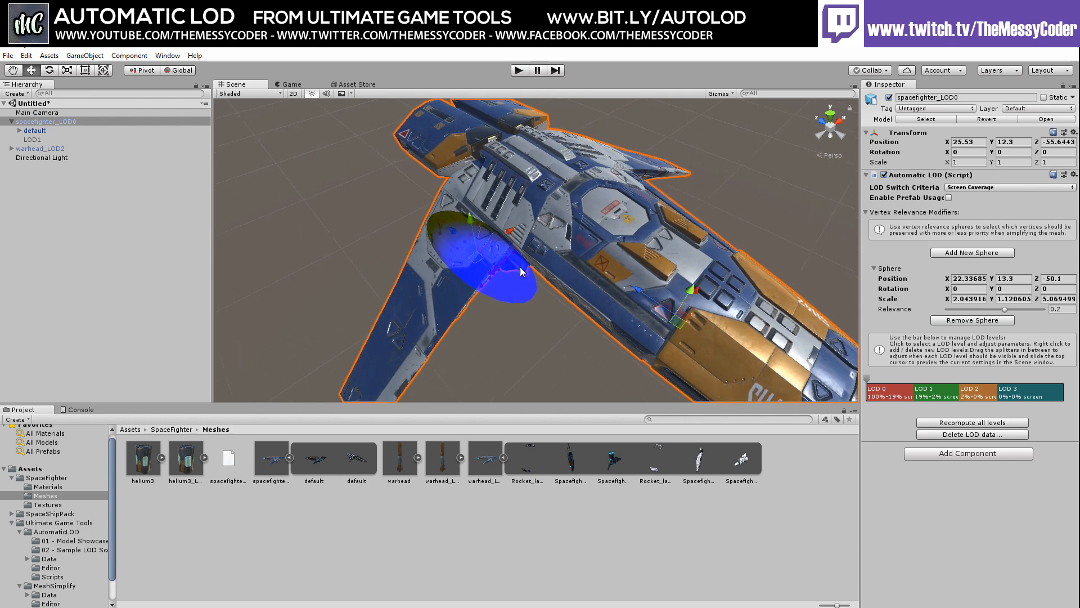
pyautogui.moveTo(994, 282); pyautogui.dragTo(999, 282)
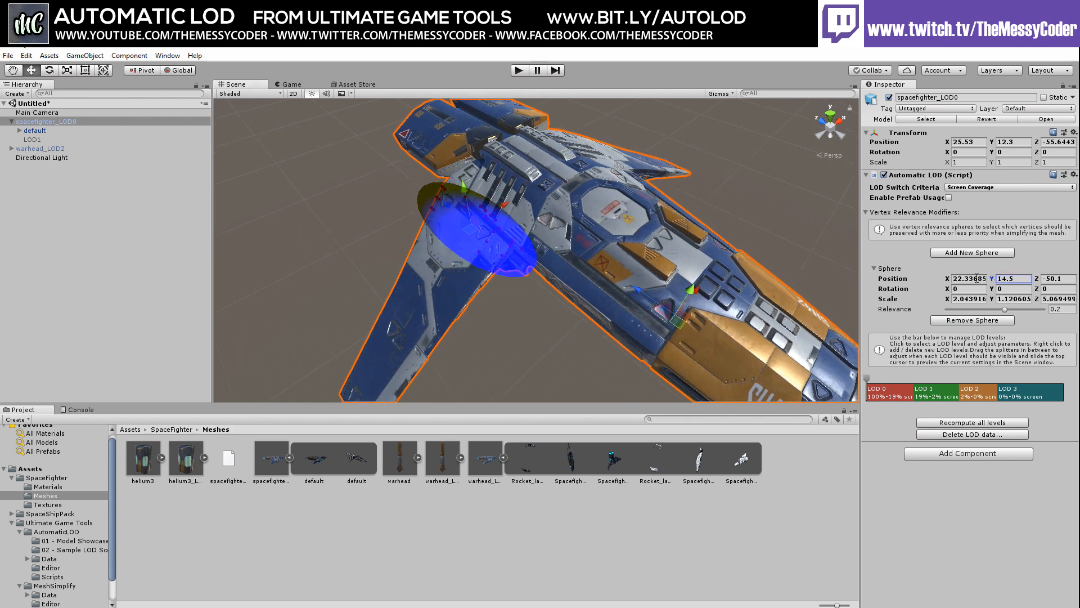
pyautogui.click(948, 280)
pyautogui.moveTo(951, 282); pyautogui.dragTo(952, 281)
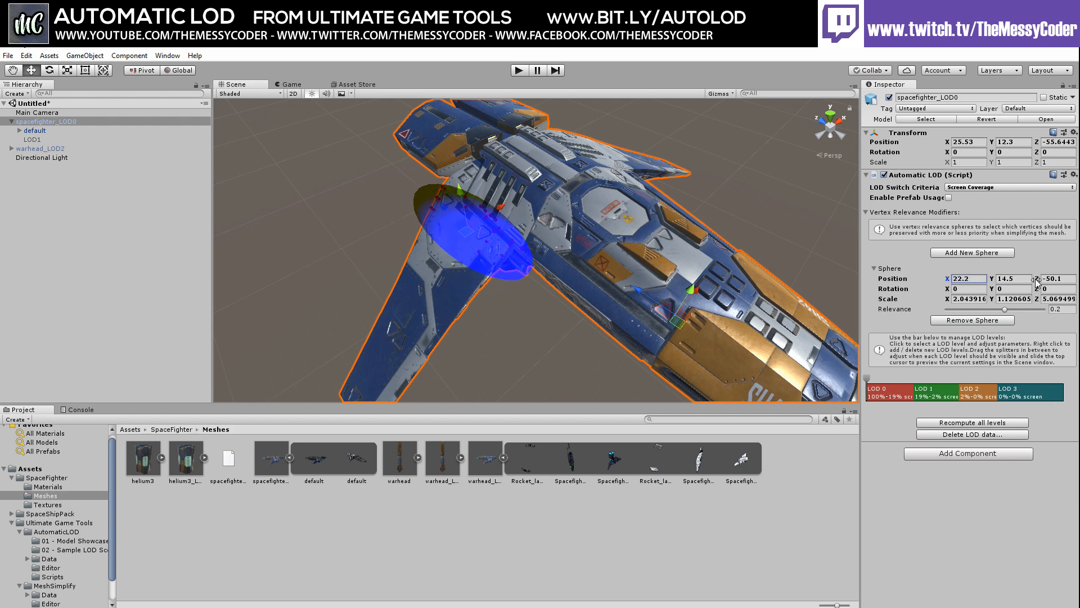
pyautogui.moveTo(1037, 282); pyautogui.dragTo(991, 284)
# Try sphere rotation and Y-scale changes, undo them, and nudge the Y position to 14.38
pyautogui.click(991, 280)
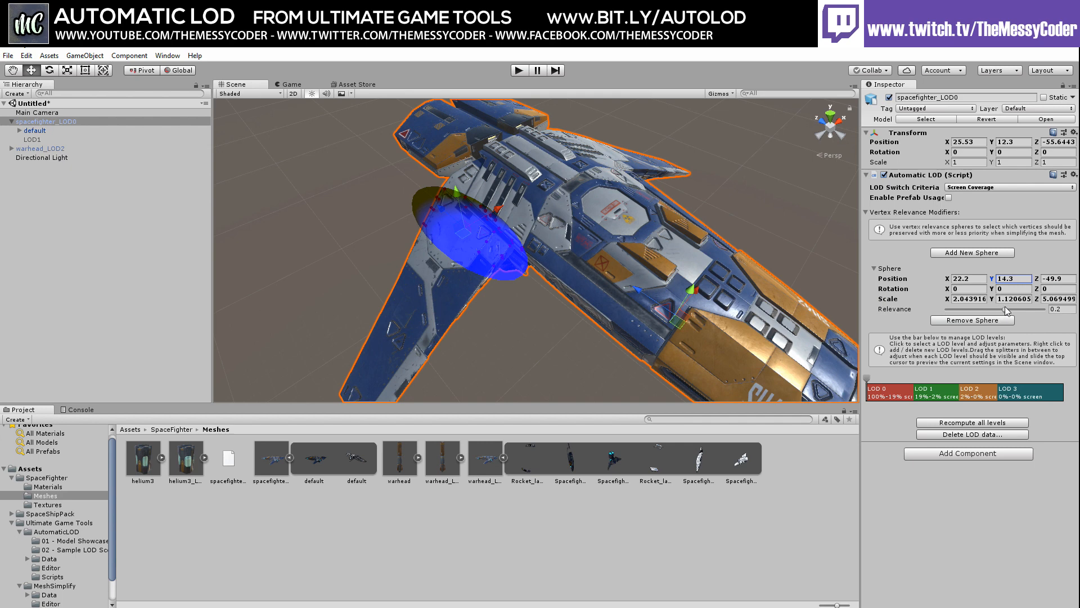
pyautogui.moveTo(991, 288); pyautogui.dragTo(1044, 287)
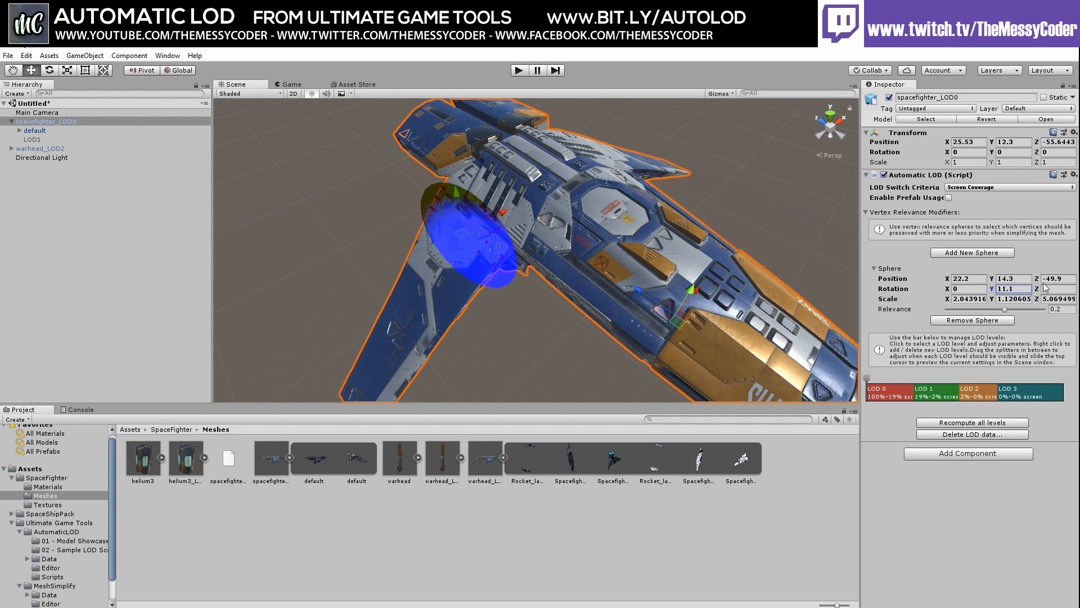
pyautogui.hotkey('ctrl', 'z')
pyautogui.moveTo(948, 290); pyautogui.dragTo(466, 263)
pyautogui.hotkey('ctrl', 'z')
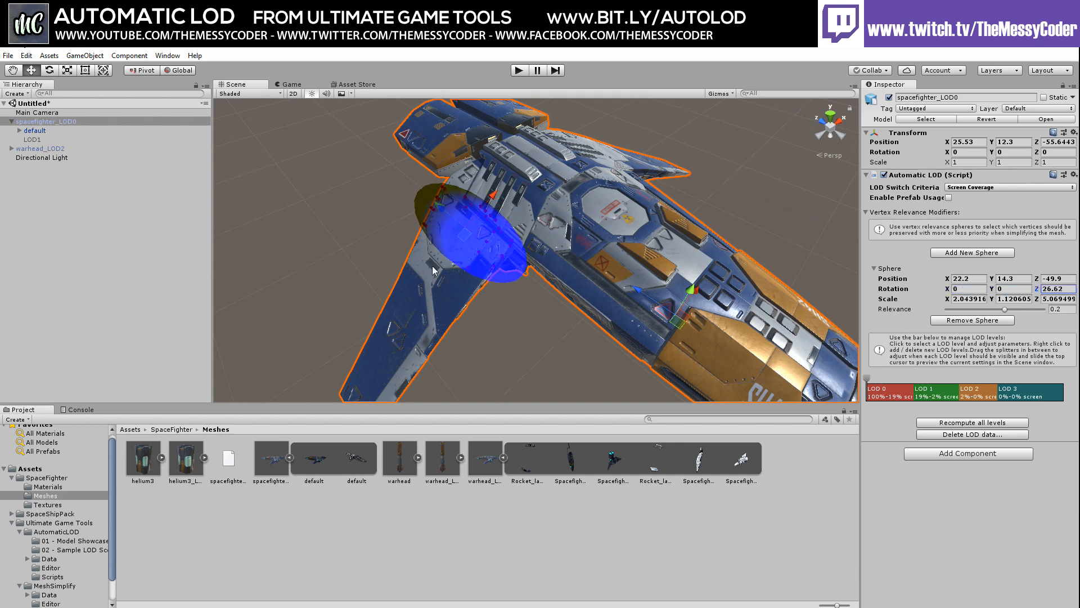
pyautogui.moveTo(992, 300)
pyautogui.mouseDown()
pyautogui.moveTo(1009, 299)
pyautogui.moveTo(949, 300)
pyautogui.moveTo(976, 296)
pyautogui.mouseUp()
pyautogui.hotkey('ctrl', 'z')
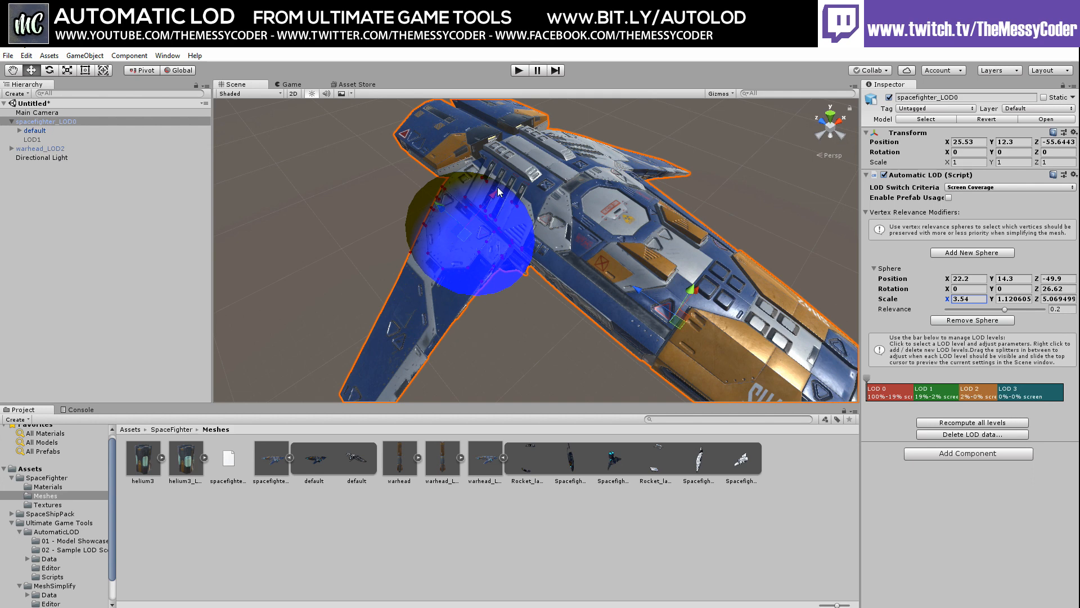
pyautogui.moveTo(997, 279); pyautogui.dragTo(1040, 280)
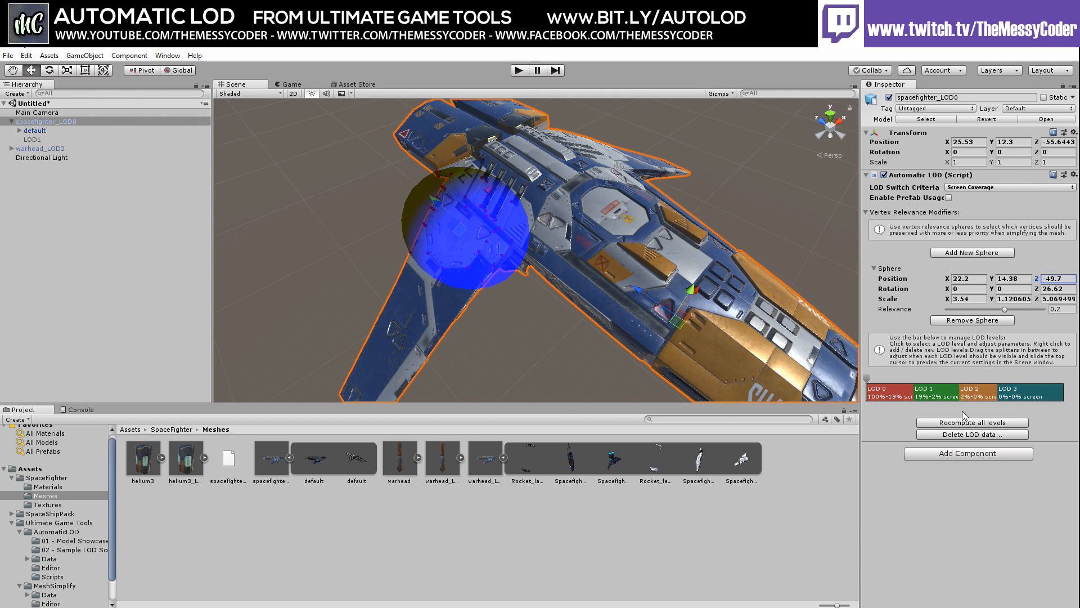
# Compare the LOD 0 and LOD 1 previews and recompute LOD 1 with the relevance sphere
pyautogui.click(894, 397)
pyautogui.click(931, 396)
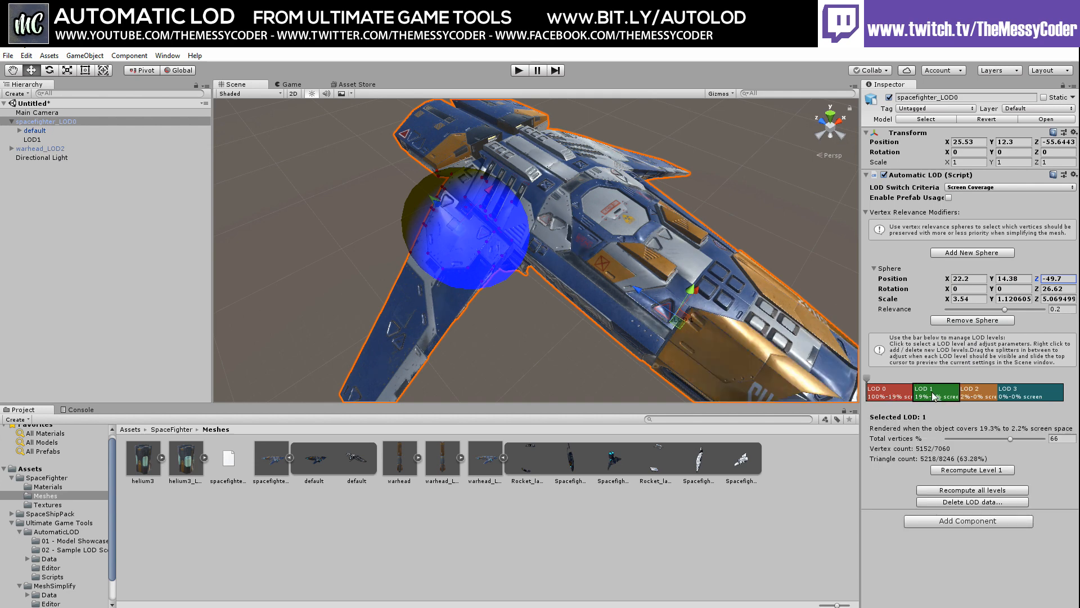
pyautogui.click(897, 397)
pyautogui.click(939, 396)
pyautogui.click(894, 397)
pyautogui.click(936, 397)
pyautogui.click(900, 397)
pyautogui.click(947, 395)
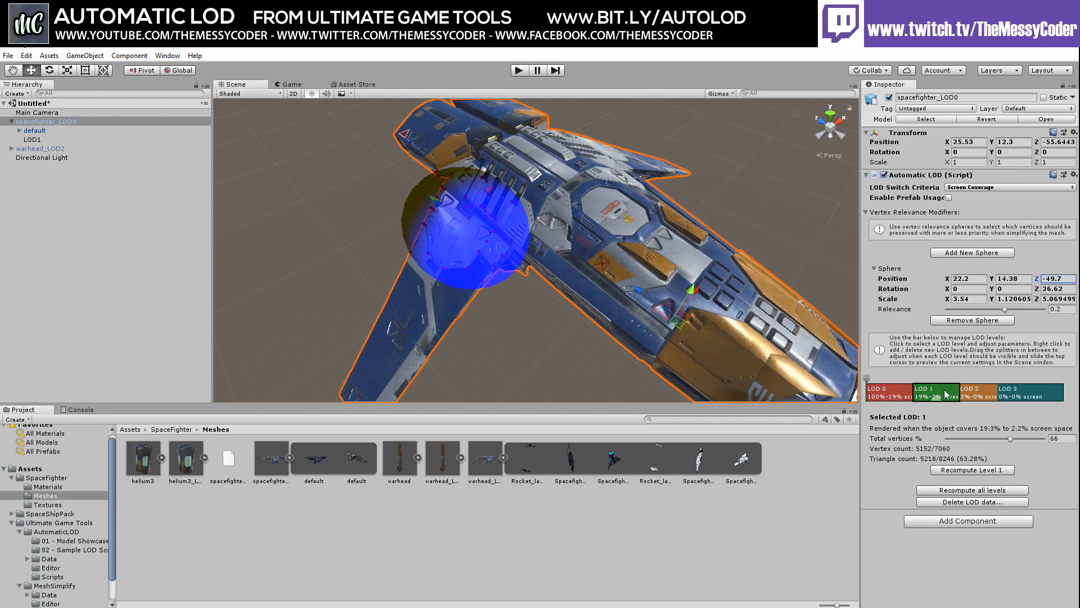
pyautogui.click(962, 471)
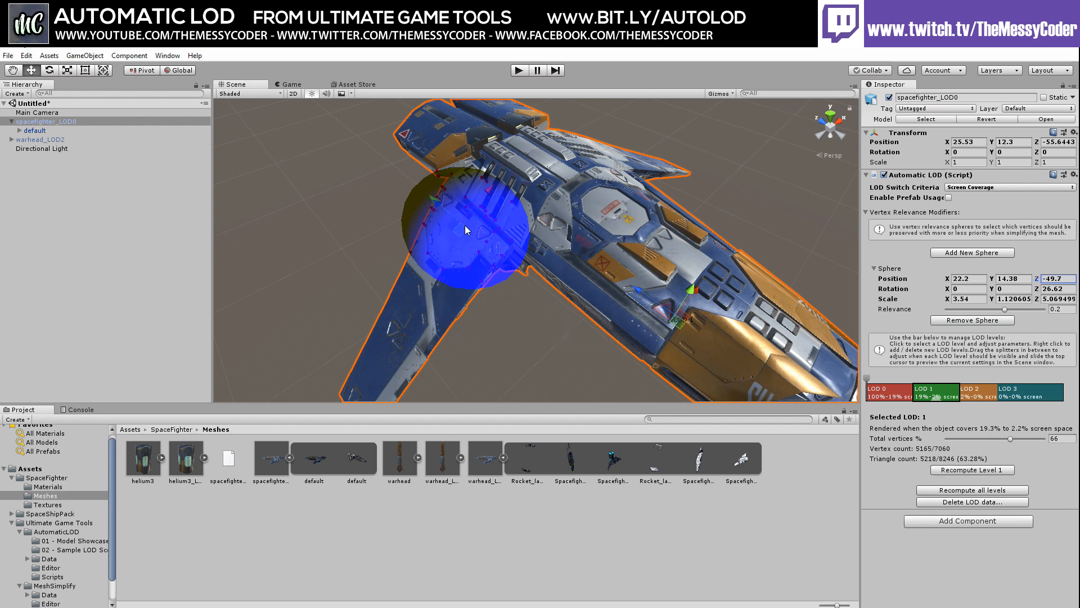
# Compare LOD 0 and LOD 1 again and recompute the full-detail LOD 0 mesh
pyautogui.click(891, 395)
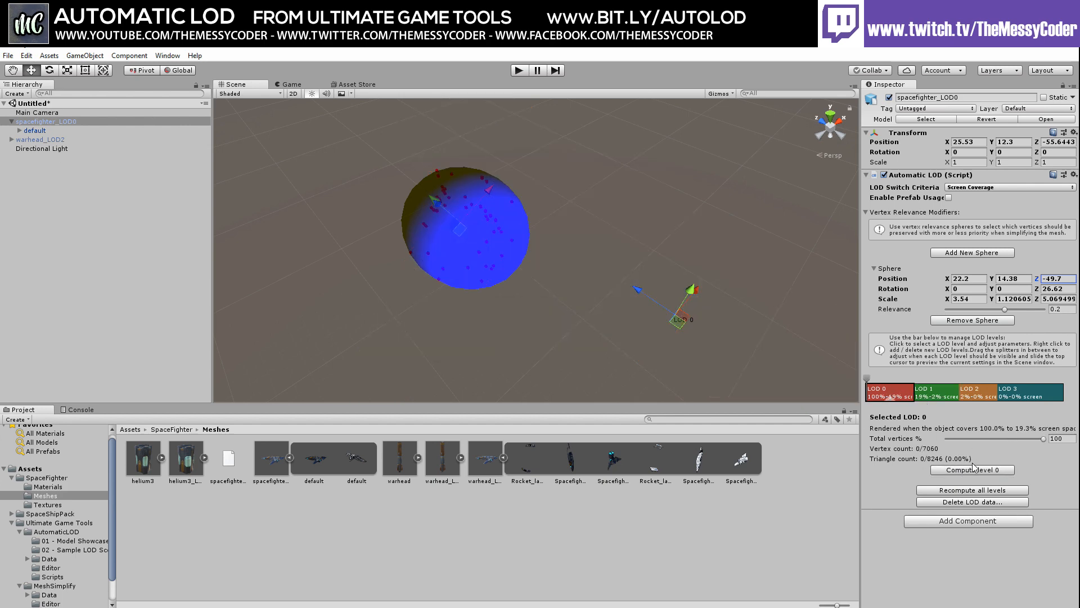
pyautogui.click(933, 396)
pyautogui.click(899, 394)
pyautogui.click(931, 394)
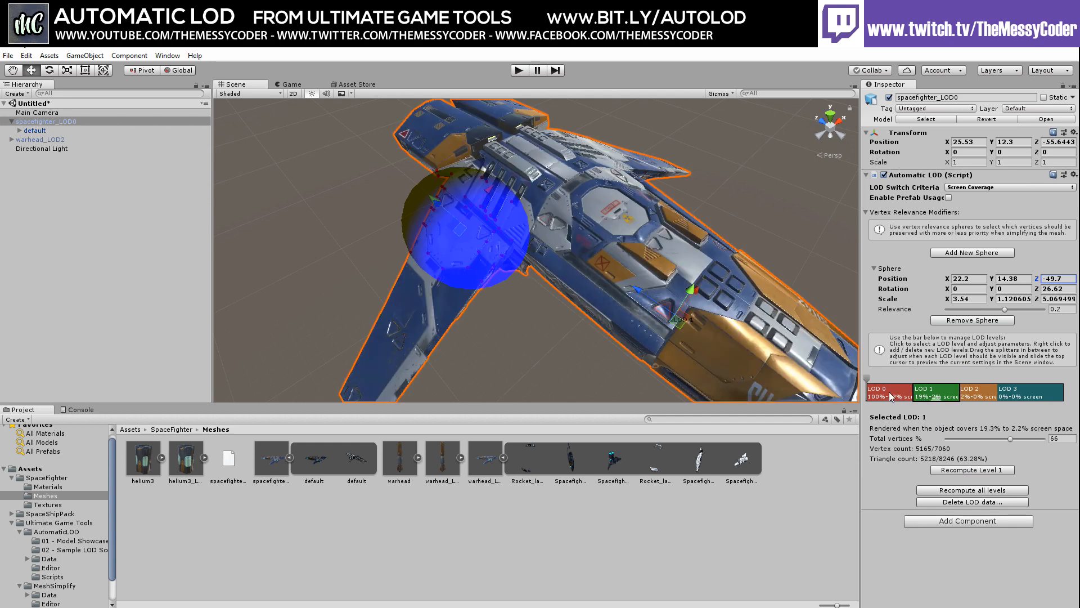
pyautogui.click(889, 394)
pyautogui.click(935, 397)
pyautogui.click(898, 397)
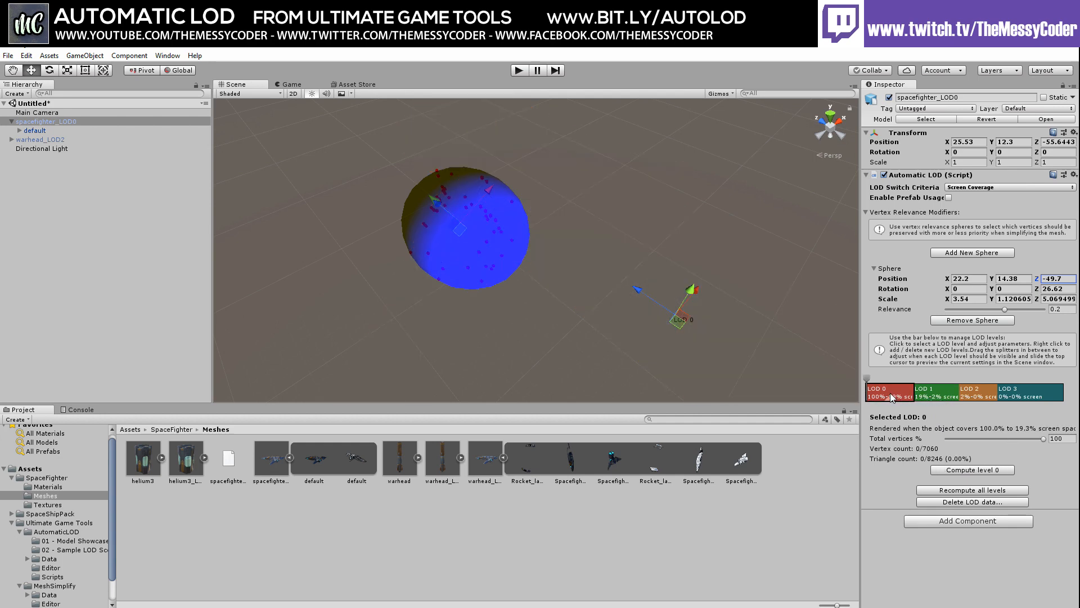
pyautogui.click(934, 397)
pyautogui.click(902, 397)
pyautogui.click(963, 470)
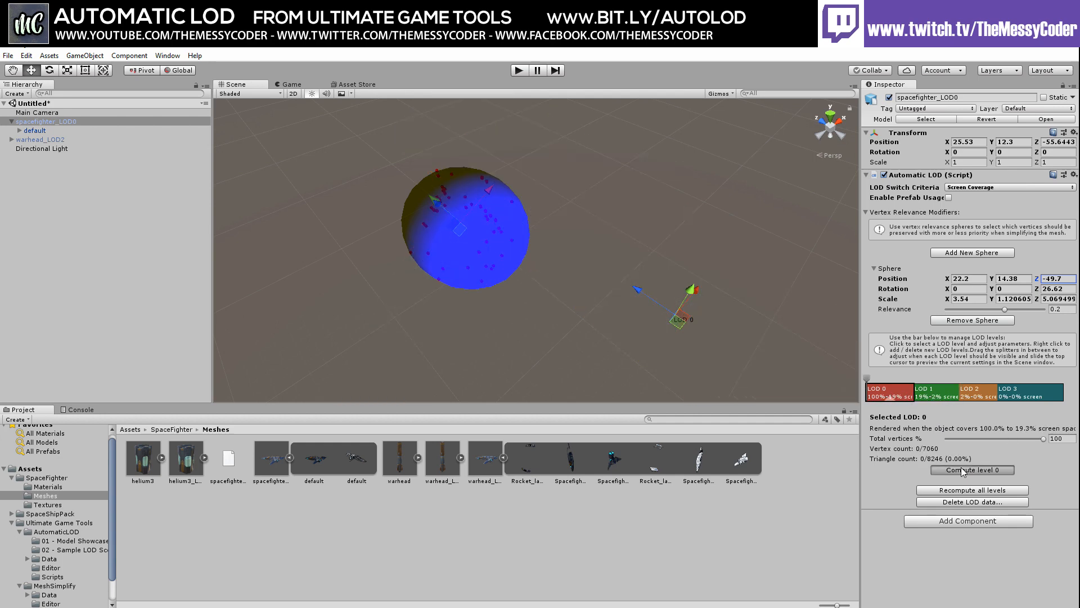
pyautogui.click(922, 392)
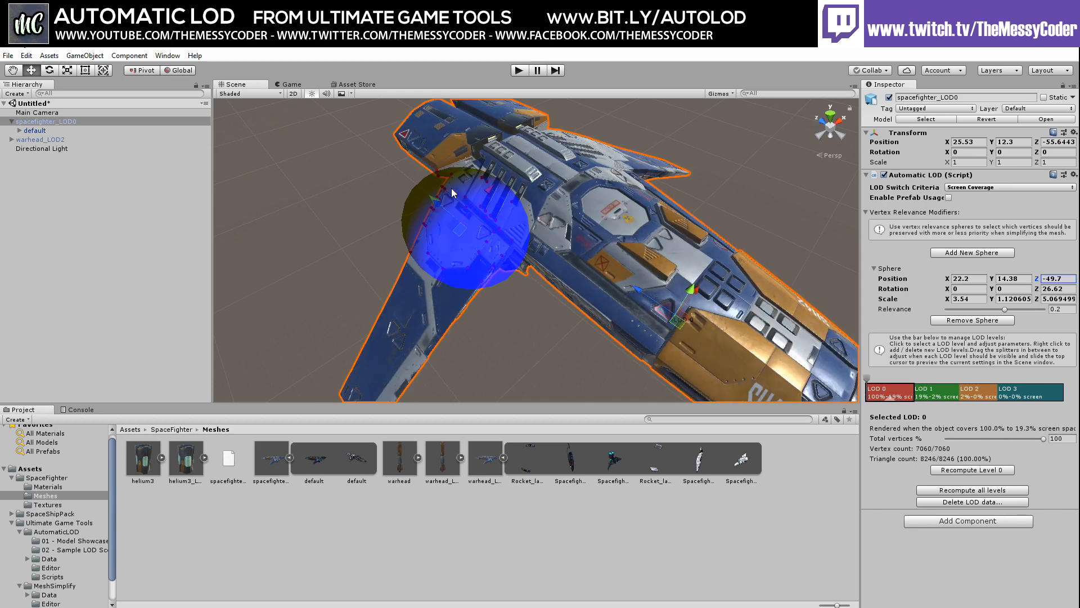
pyautogui.click(934, 394)
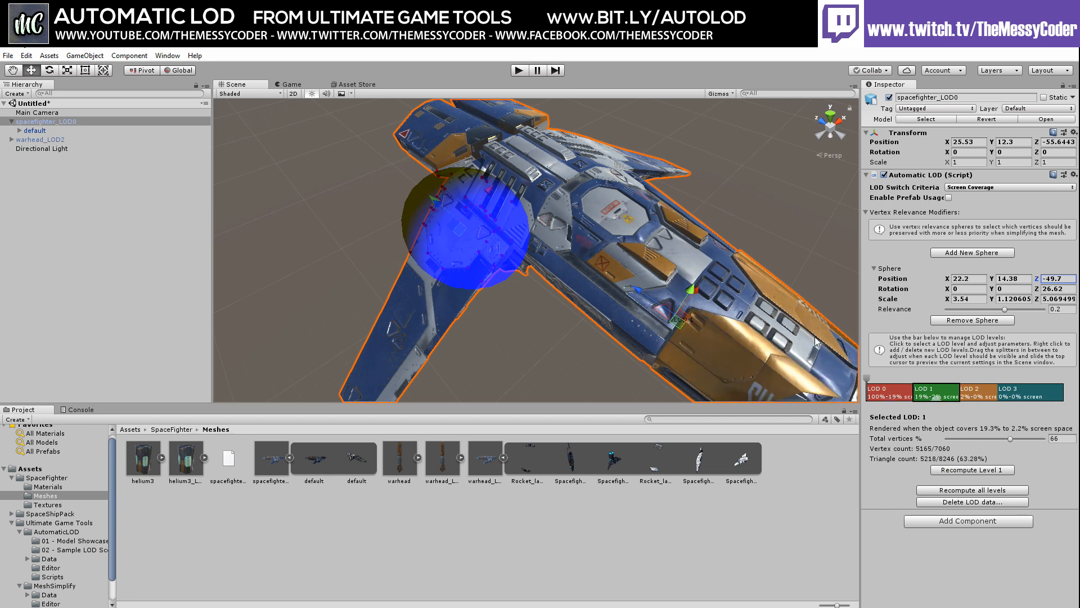
# Generate the LOD 2 mesh at 50% and the LOD 3 mesh at 25% of vertices
pyautogui.click(982, 392)
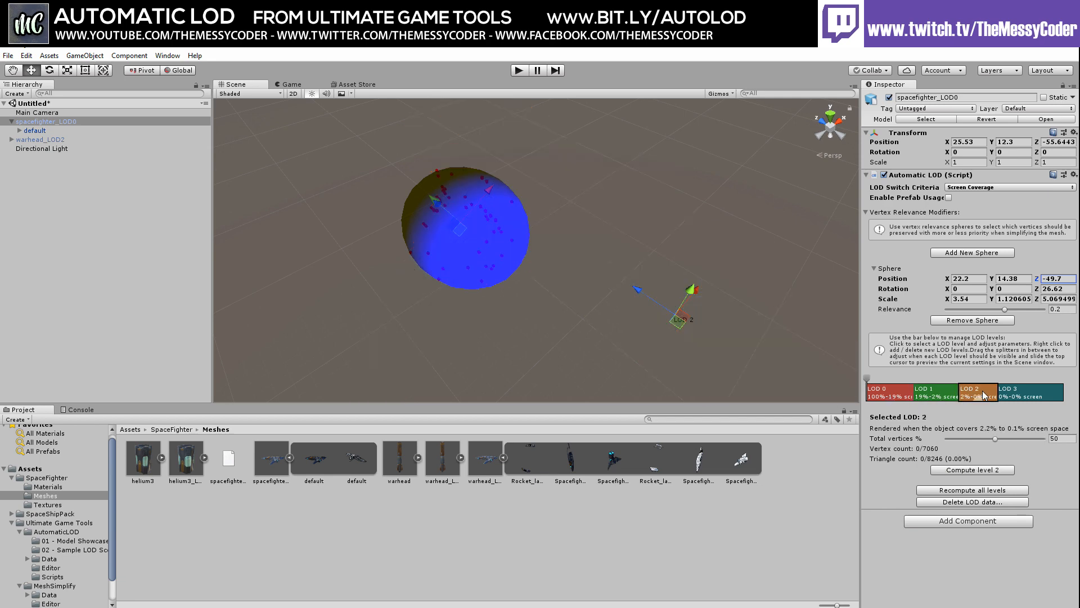
pyautogui.click(974, 470)
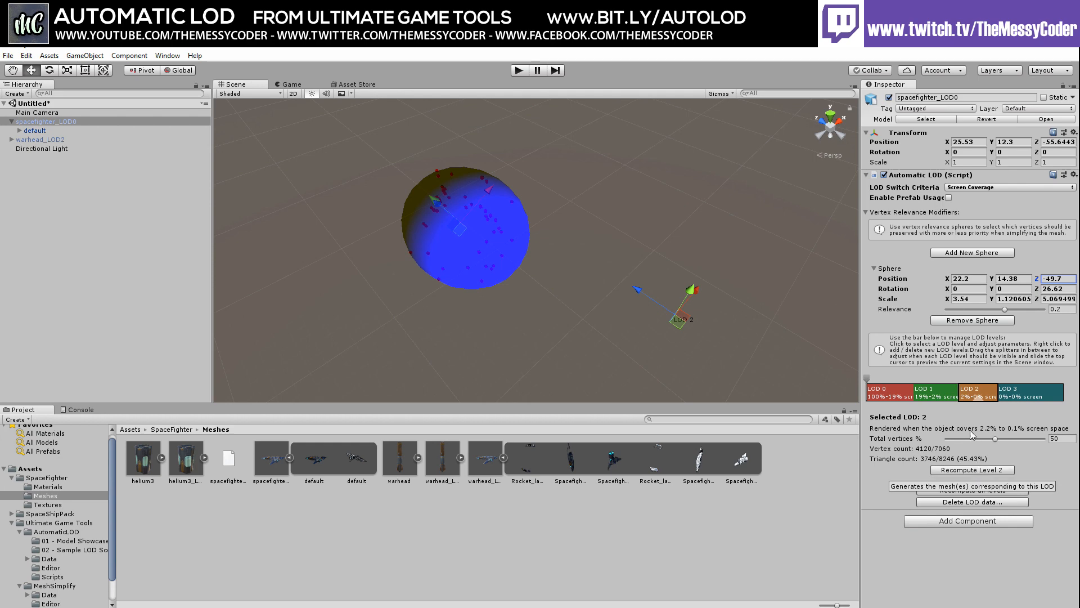
pyautogui.click(1020, 396)
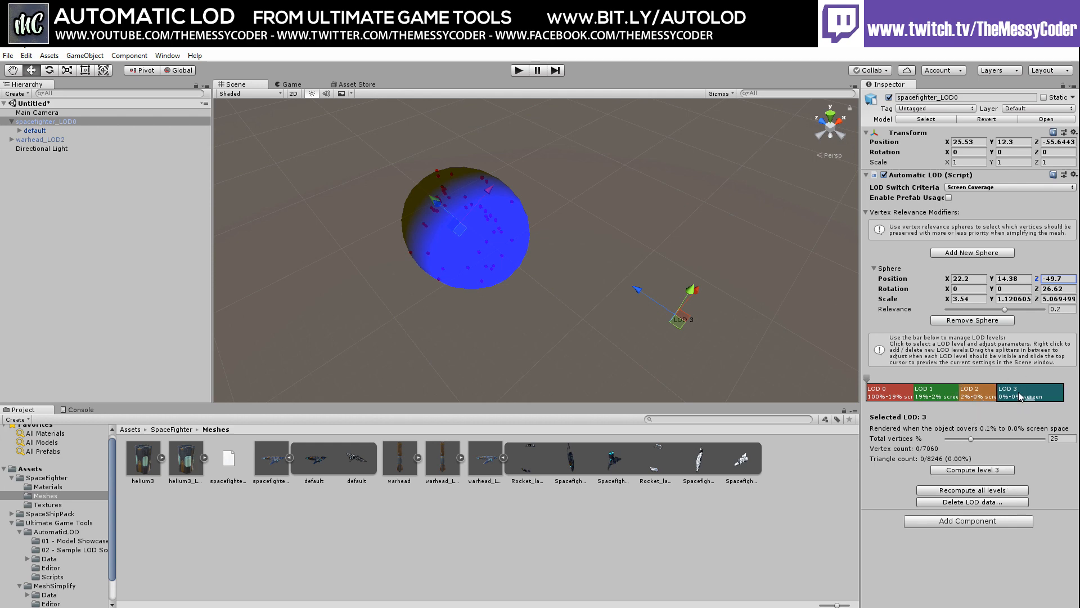
pyautogui.click(973, 469)
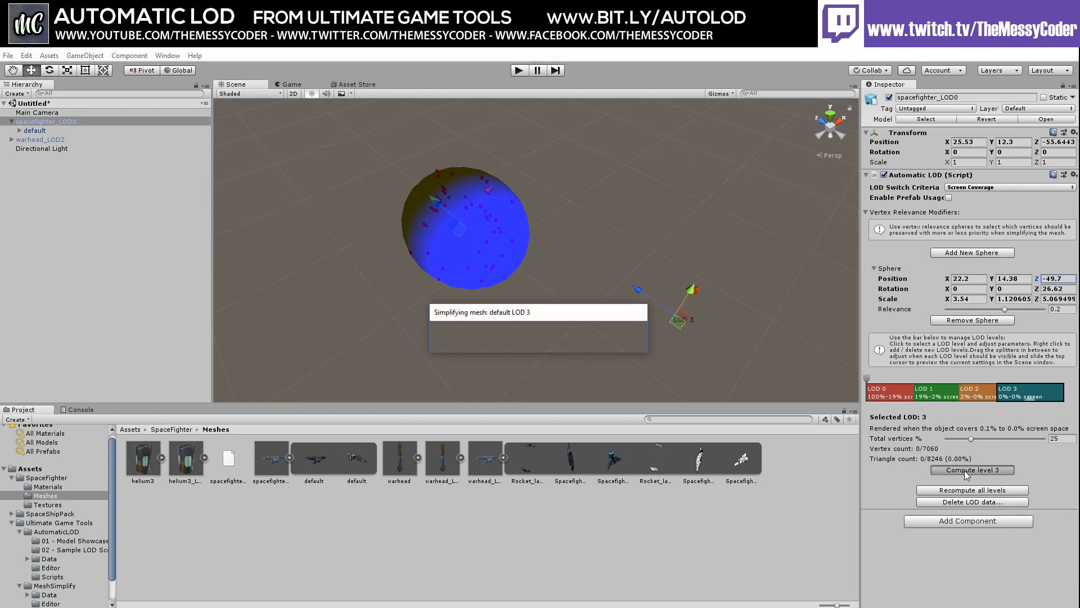
# Preview LOD 0 through LOD 3 and orbit to inspect the simplified ship from above
pyautogui.click(978, 390)
pyautogui.click(1011, 390)
pyautogui.click(972, 394)
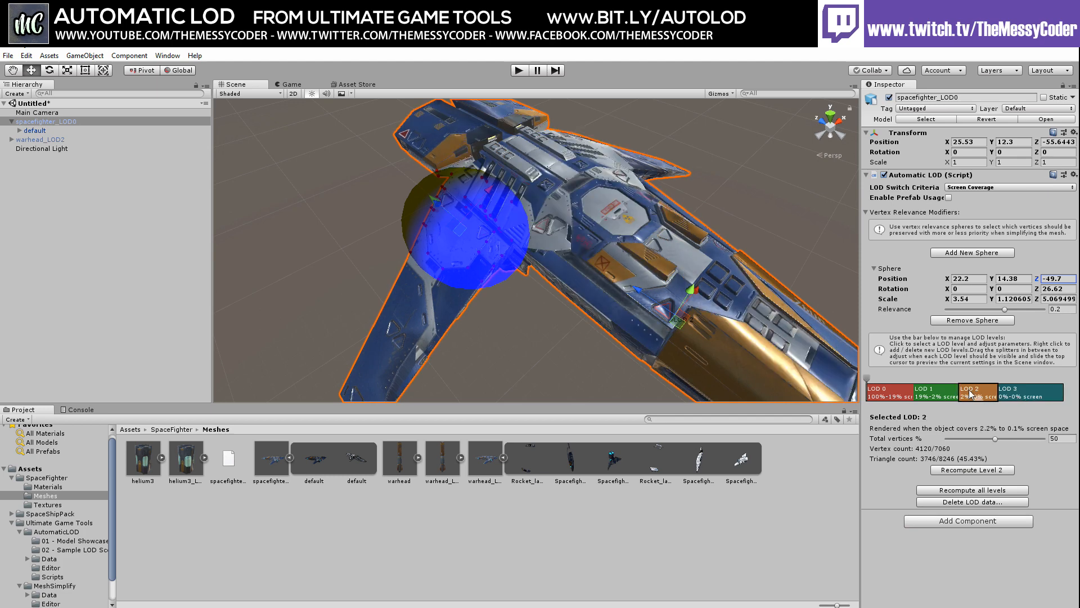
pyautogui.click(930, 395)
pyautogui.click(896, 395)
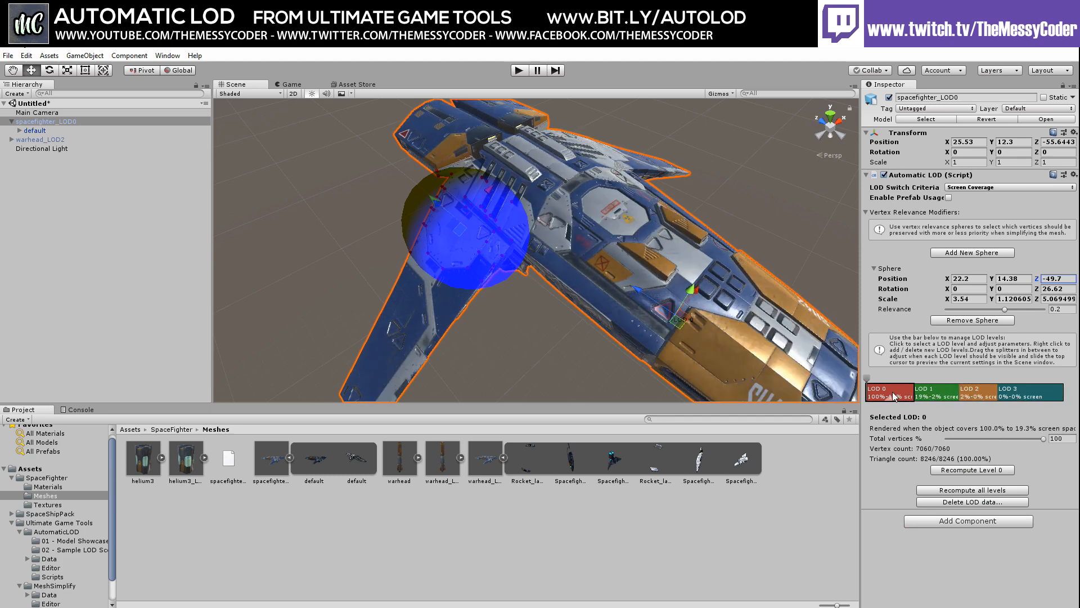
pyautogui.click(942, 395)
pyautogui.click(986, 394)
pyautogui.click(1022, 394)
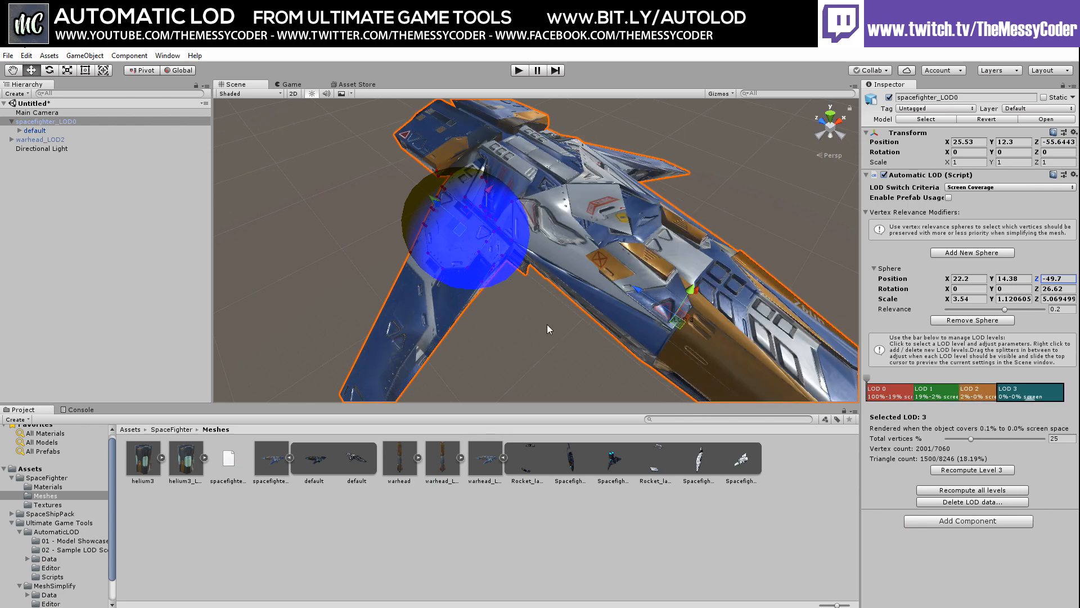
pyautogui.moveTo(547, 325); pyautogui.dragTo(466, 344, button='right')
pyautogui.moveTo(651, 246); pyautogui.dragTo(411, 306, button='middle')
pyautogui.moveTo(601, 243); pyautogui.dragTo(533, 288, button='middle')
pyautogui.moveTo(599, 273); pyautogui.dragTo(515, 267, button='right')
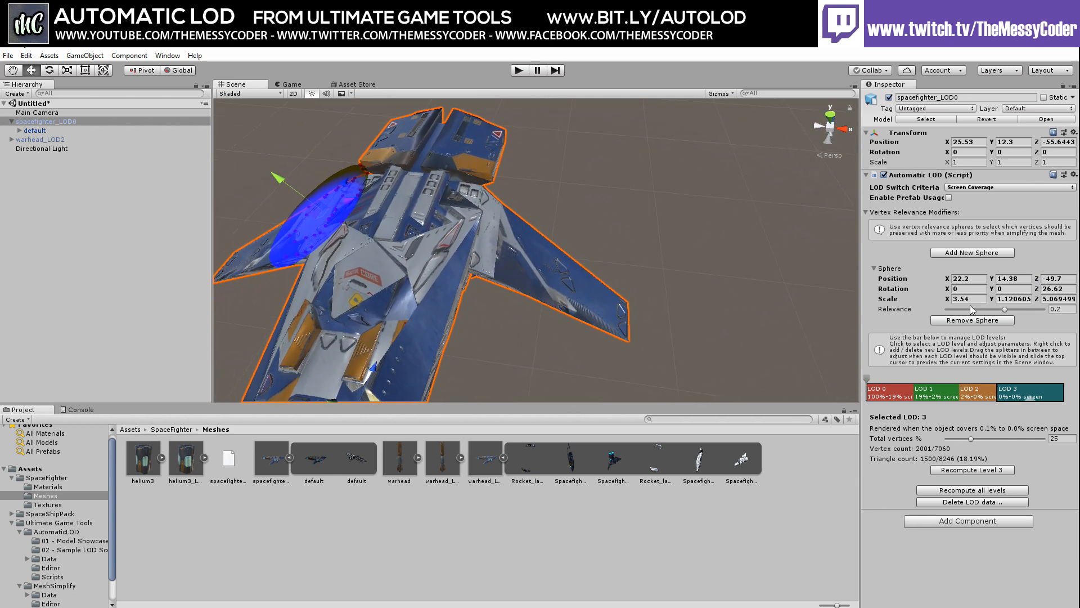
# Add a second vertex relevance sphere to the spaceship
pyautogui.click(970, 253)
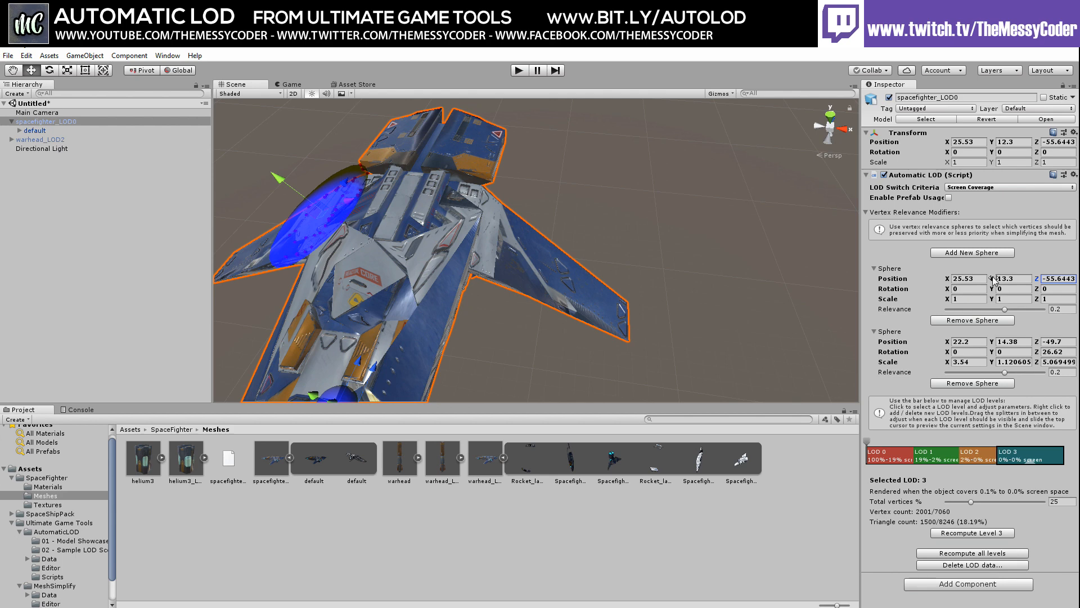
pyautogui.moveTo(997, 281); pyautogui.dragTo(995, 282)
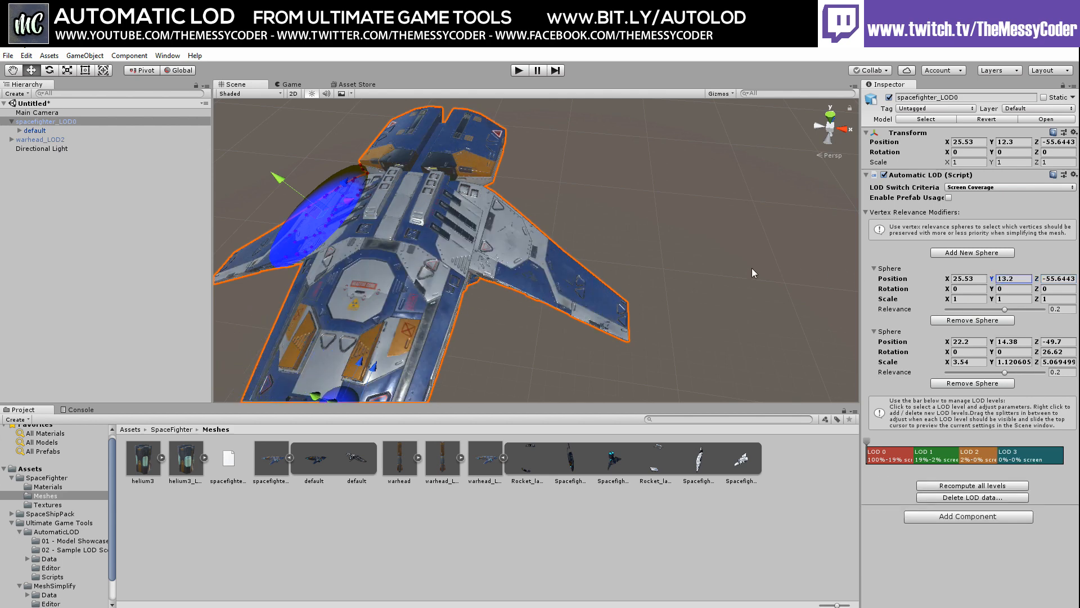
pyautogui.moveTo(703, 285); pyautogui.dragTo(692, 307, button='right')
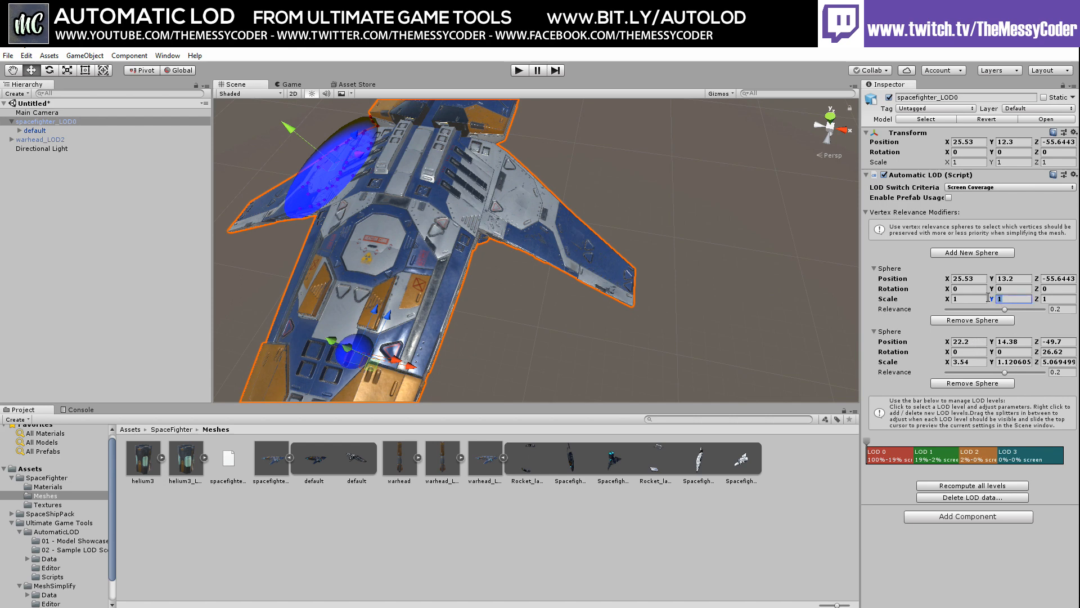
# Copy the first sphere's scale 3.54, 1.120605, 5.069499 onto the new sphere
pyautogui.click(967, 361)
pyautogui.hotkey('ctrl', 'c')
pyautogui.click(969, 299)
pyautogui.hotkey('ctrl', 'v')
pyautogui.click(1014, 362)
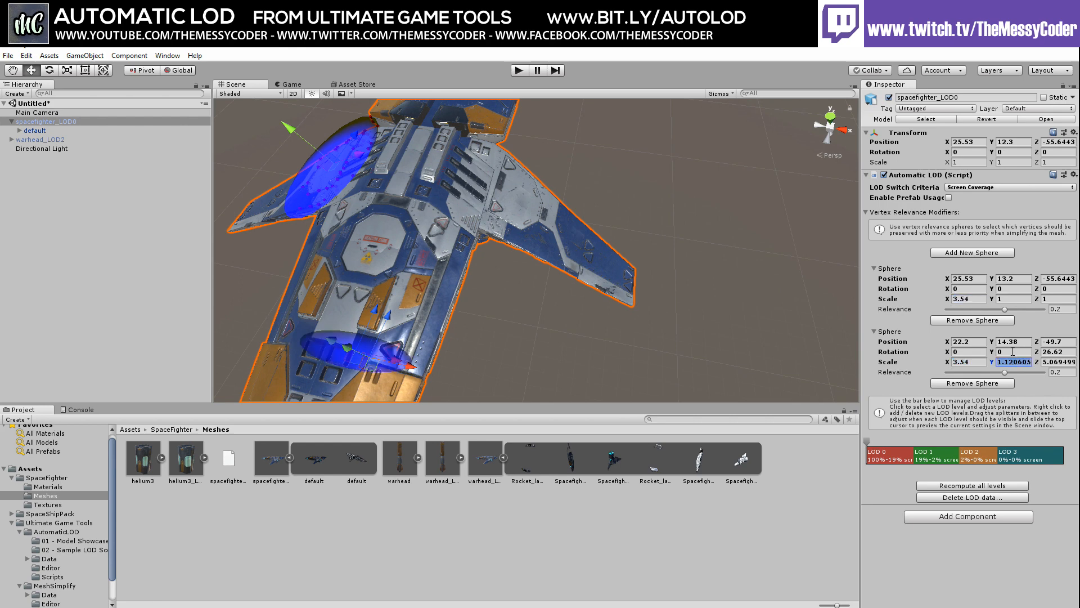
pyautogui.hotkey('ctrl', 'c')
pyautogui.click(1006, 299)
pyautogui.hotkey('ctrl', 'v')
pyautogui.click(1050, 361)
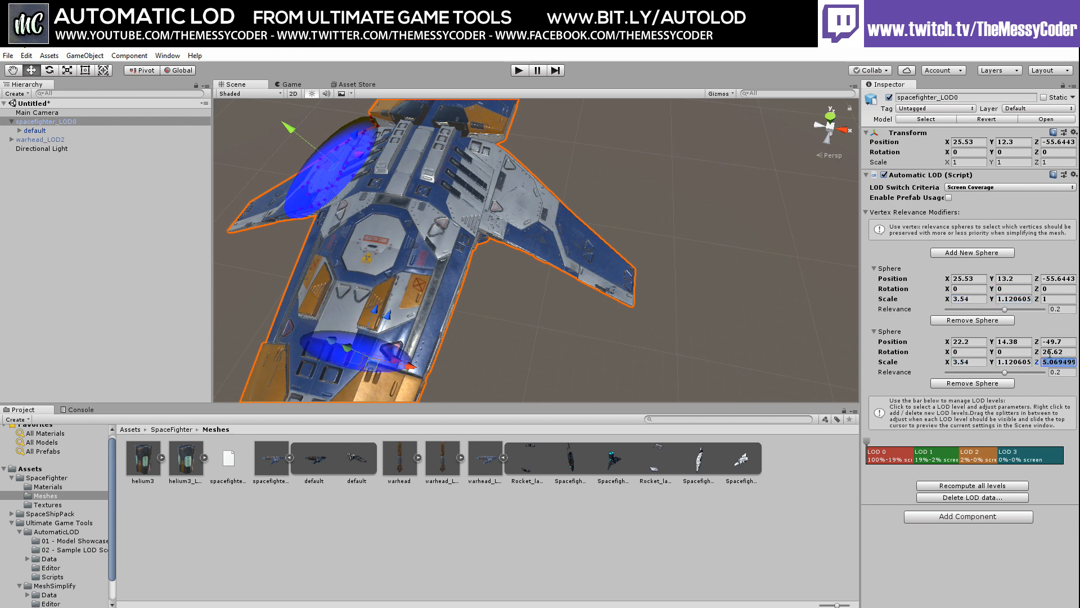
pyautogui.hotkey('ctrl', 'c')
pyautogui.click(1054, 300)
pyautogui.hotkey('ctrl', 'v')
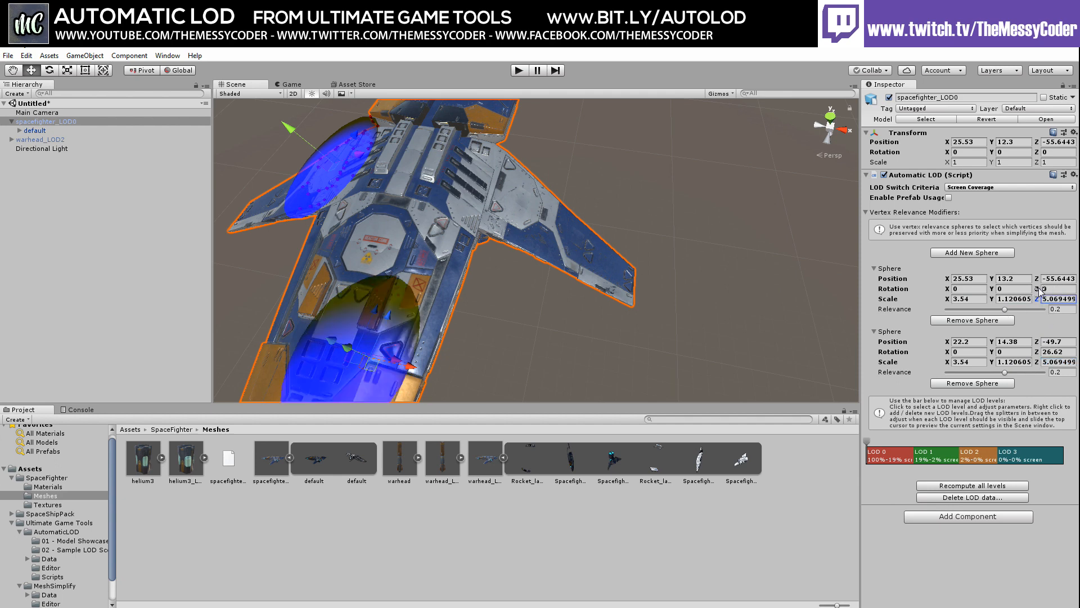
# Rotate the new sphere -26 on Z and place it at X 28.46, Y 14.38, Z -49.7
pyautogui.click(1040, 289)
pyautogui.write('-26')
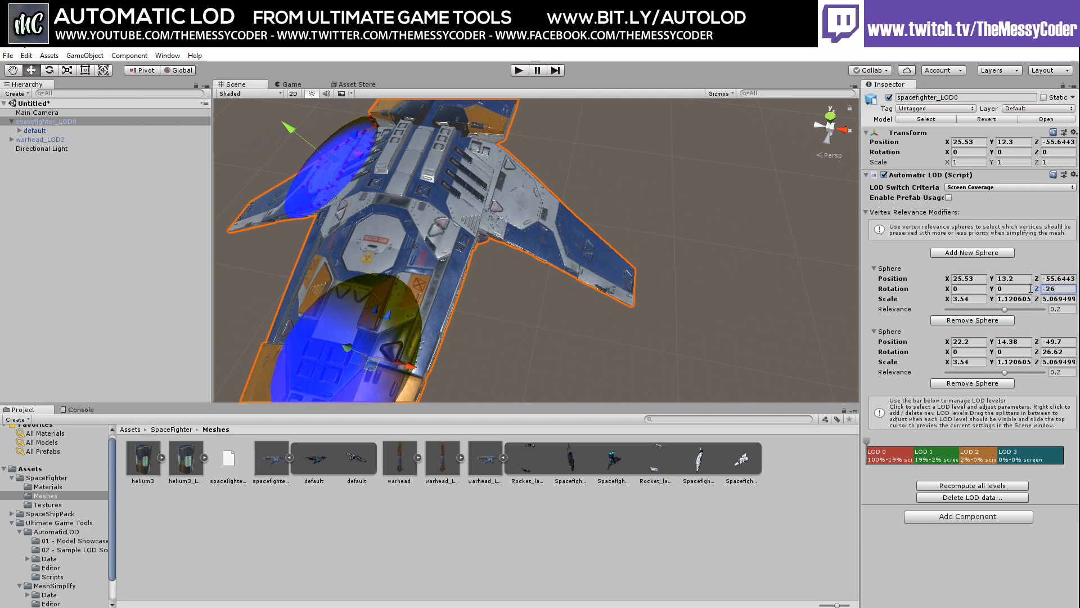
pyautogui.moveTo(531, 315)
pyautogui.mouseDown(button='middle')
pyautogui.moveTo(531, 325)
pyautogui.moveTo(514, 263)
pyautogui.moveTo(632, 208)
pyautogui.moveTo(580, 274)
pyautogui.moveTo(524, 312)
pyautogui.mouseUp(button='middle')
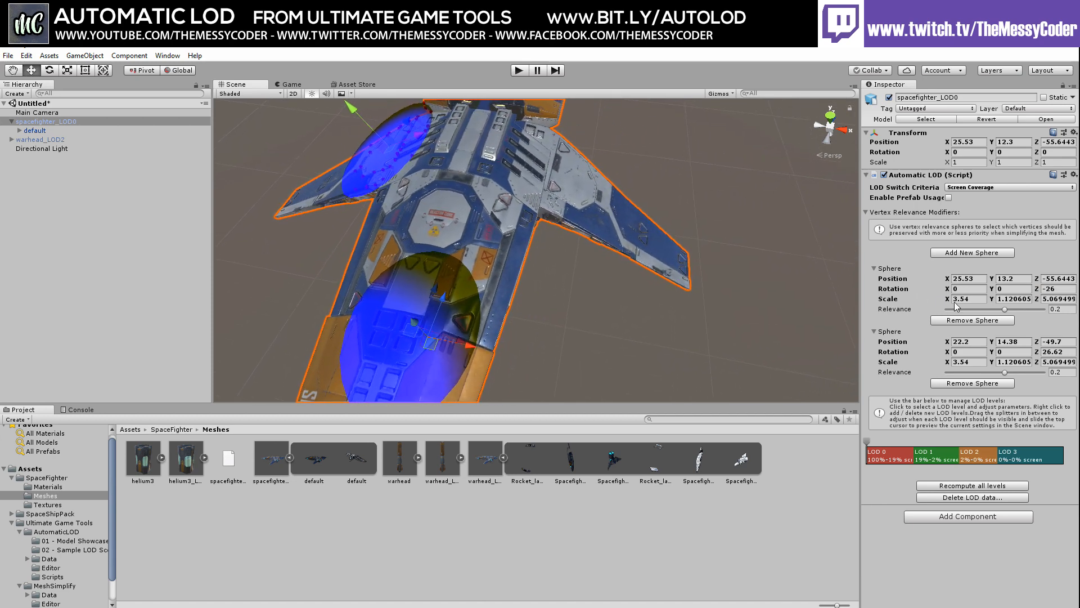
pyautogui.click(1018, 341)
pyautogui.click(1013, 279)
pyautogui.hotkey('ctrl', 'v')
pyautogui.click(1055, 342)
pyautogui.click(1057, 279)
pyautogui.hotkey('ctrl', 'v')
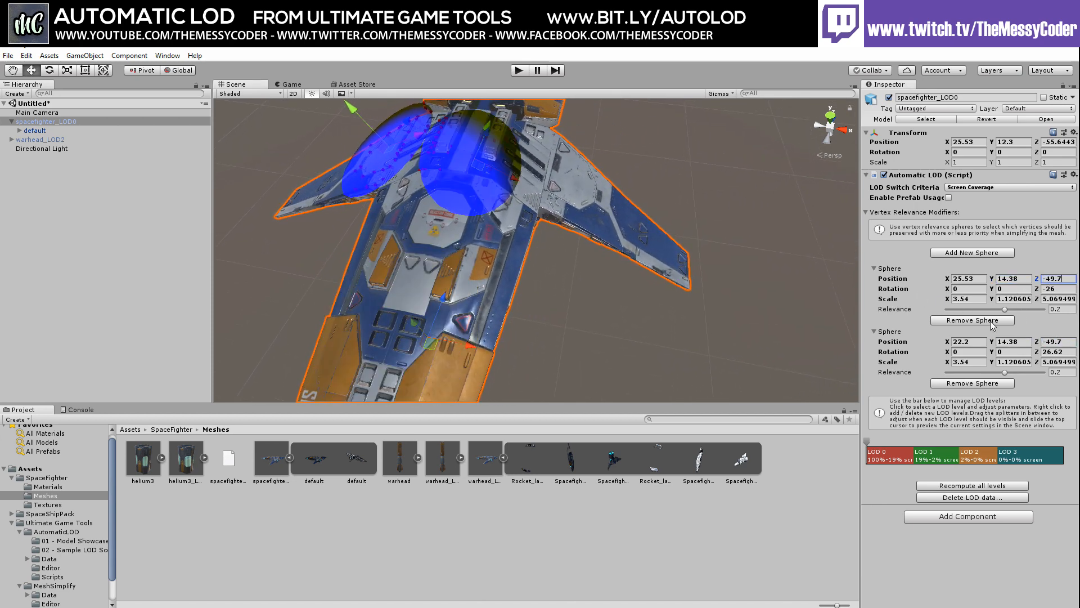
pyautogui.click(979, 341)
pyautogui.moveTo(947, 279); pyautogui.dragTo(1004, 279)
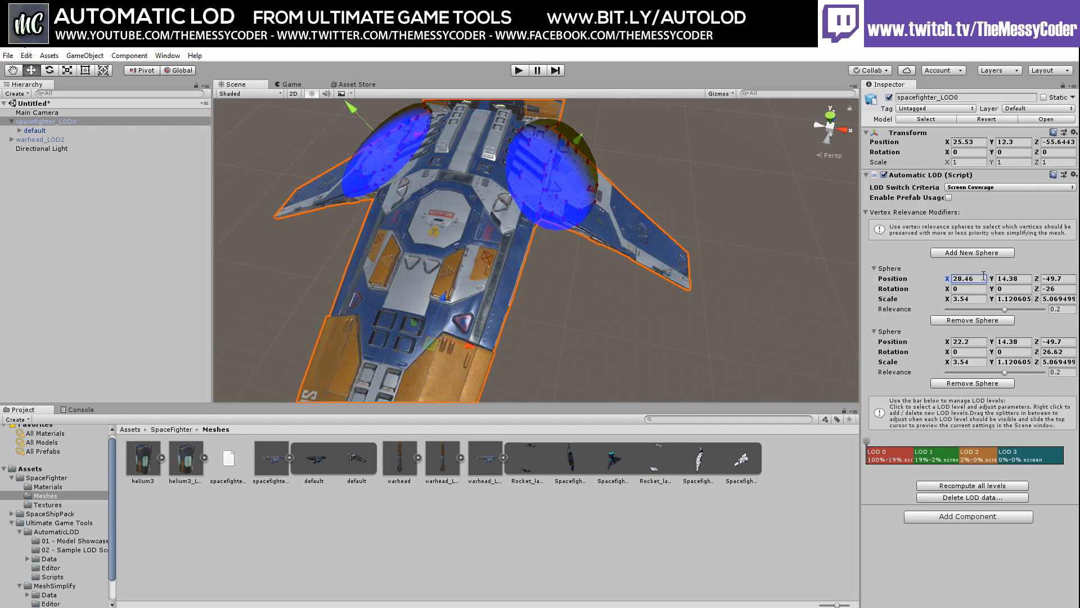
# Recompute all LOD levels using both relevance spheres
pyautogui.keyDown('alt'); pyautogui.moveTo(512, 240); pyautogui.dragTo(579, 197); pyautogui.keyUp('alt')
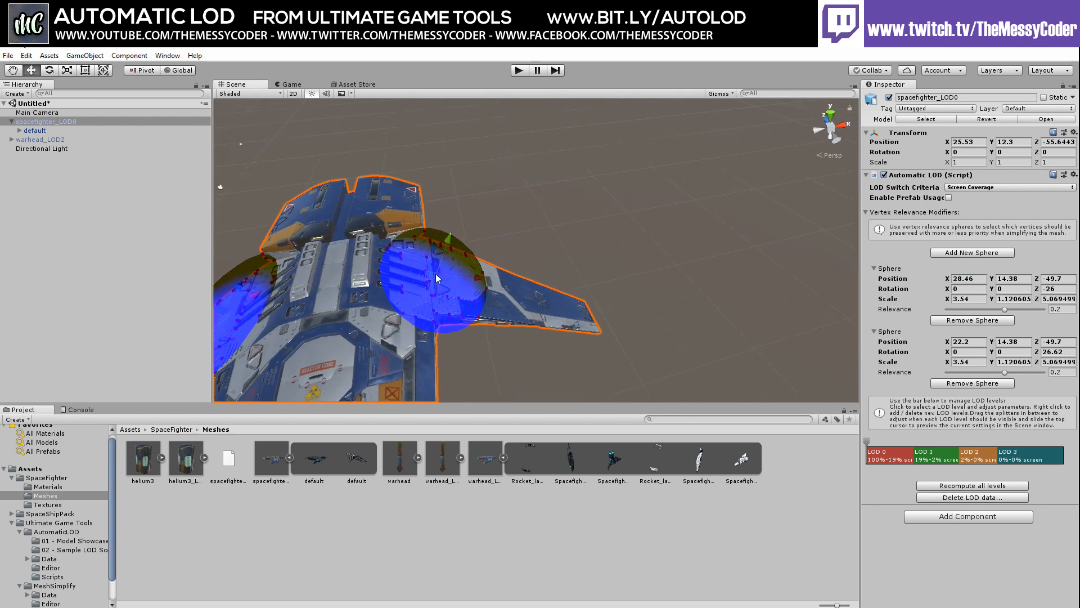
pyautogui.moveTo(435, 273); pyautogui.dragTo(453, 226, button='middle')
pyautogui.scroll(-3, 403, 253)
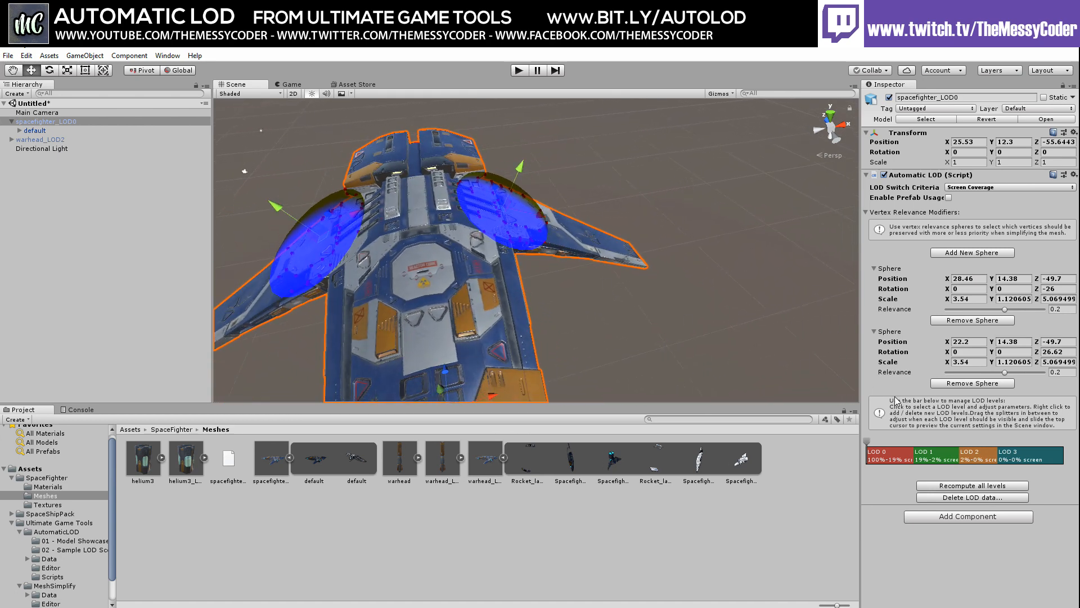
pyautogui.click(951, 485)
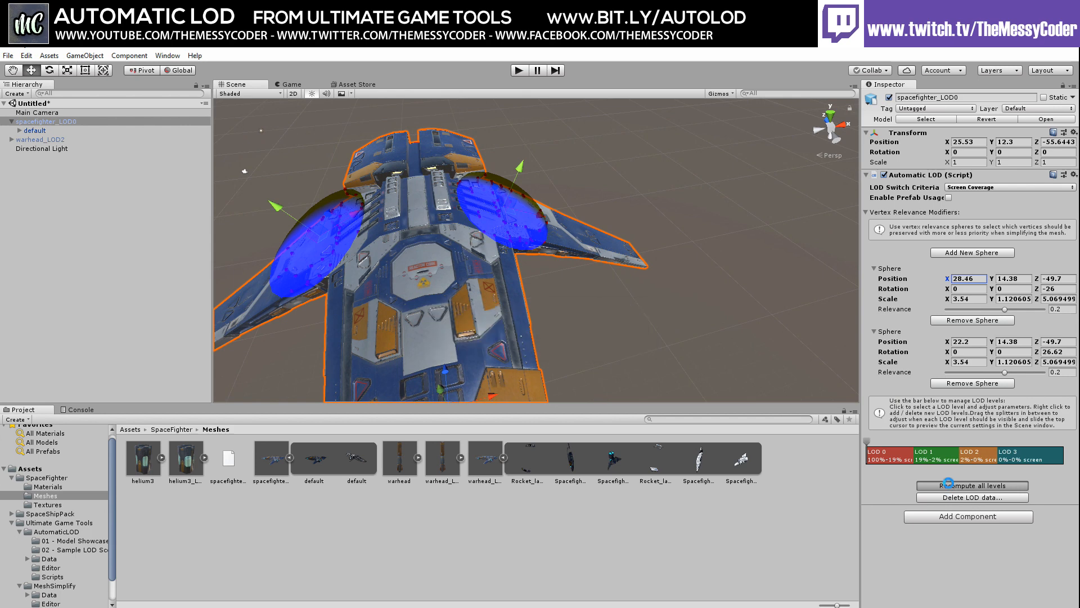
# Preview LOD 0 through LOD 3 and rotate the view so the ship lies flatter
pyautogui.click(946, 459)
pyautogui.click(891, 459)
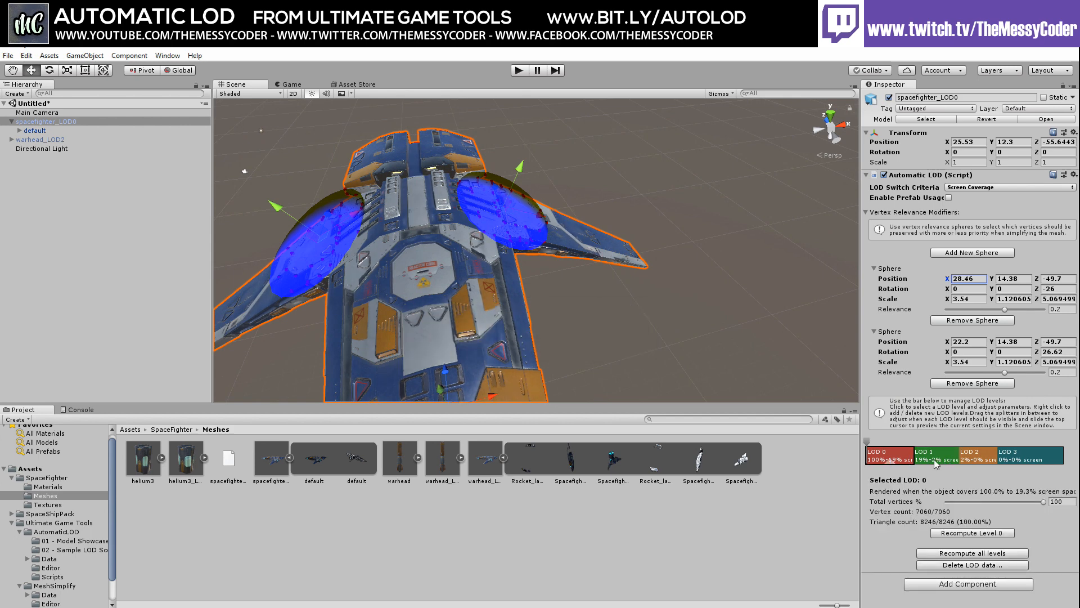
pyautogui.click(934, 459)
pyautogui.click(984, 459)
pyautogui.click(1028, 458)
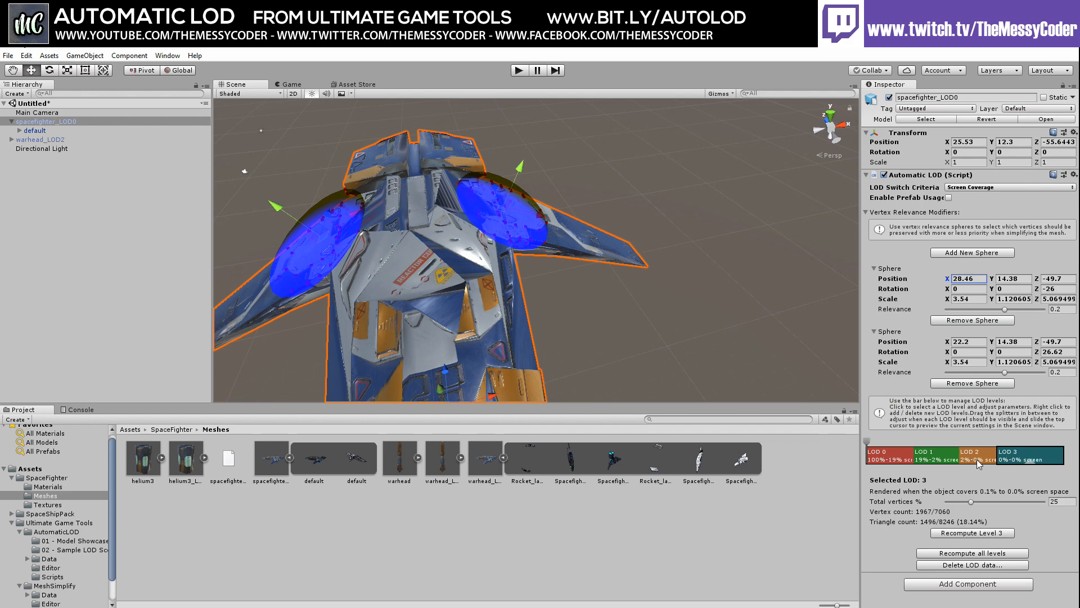
pyautogui.moveTo(600, 295); pyautogui.dragTo(563, 244, button='right')
pyautogui.moveTo(563, 244); pyautogui.dragTo(627, 253, button='middle')
pyautogui.moveTo(551, 259); pyautogui.dragTo(645, 271, button='right')
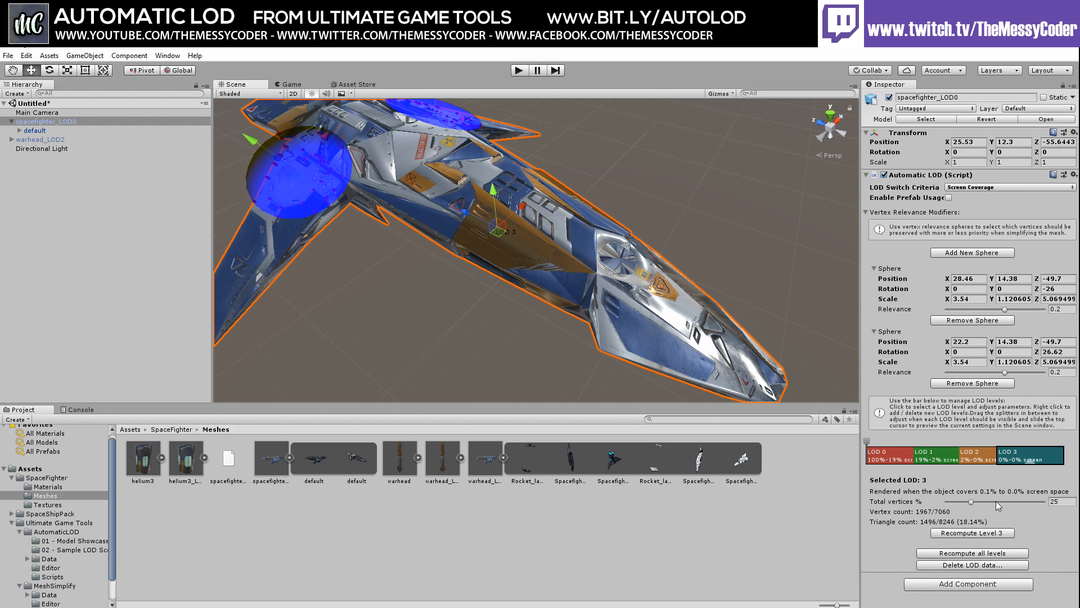
# Set LOD 3 to 20% total vertices, recompute it, and compare it with LOD 2
pyautogui.click(1061, 502)
pyautogui.write('20')
pyautogui.click(957, 533)
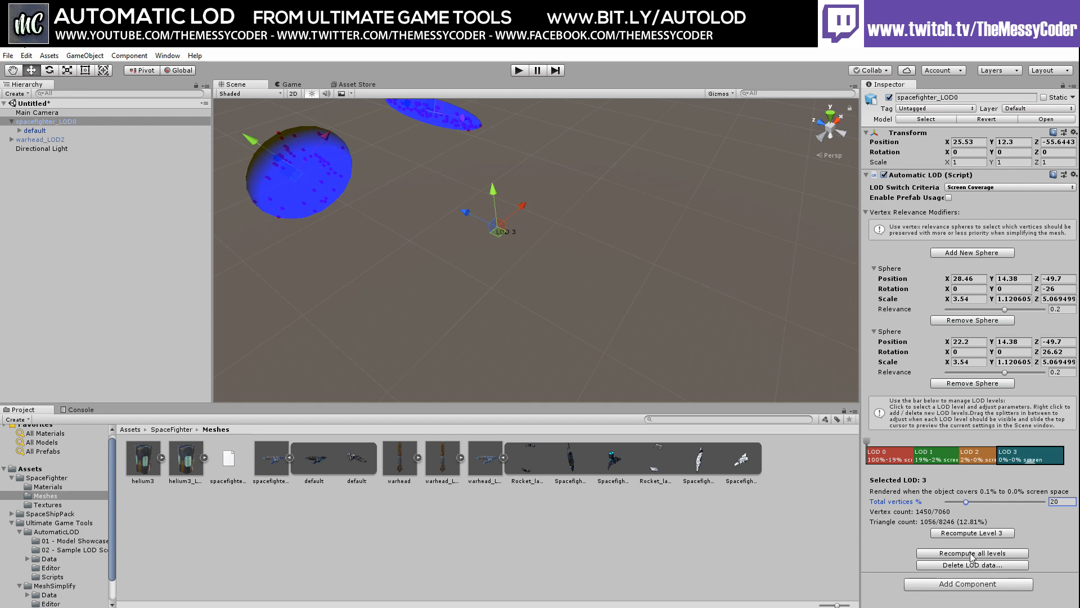
pyautogui.click(977, 457)
pyautogui.click(1019, 456)
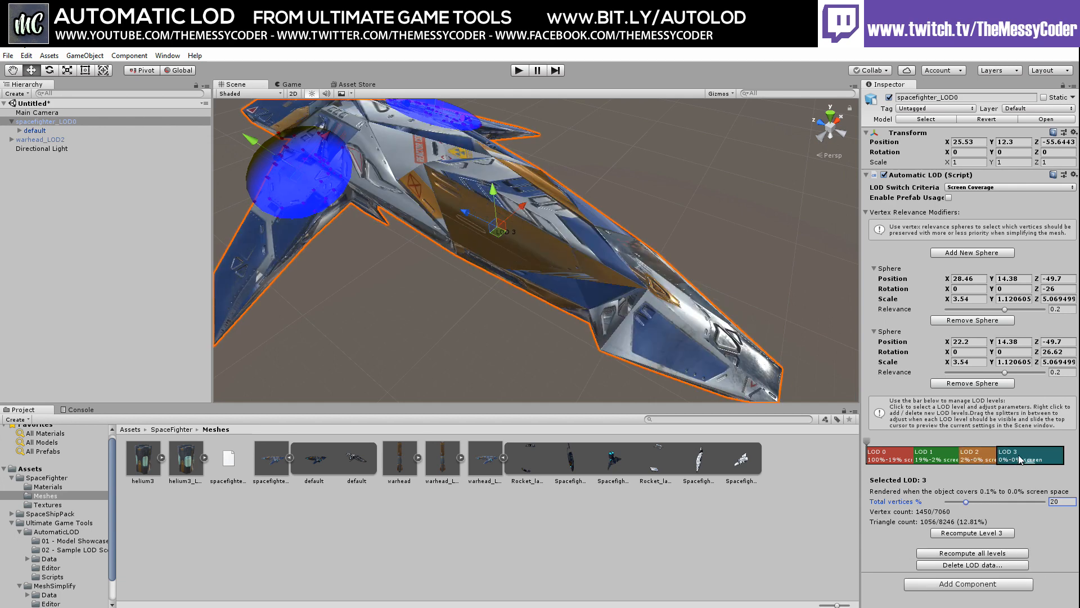
pyautogui.click(980, 459)
pyautogui.click(1008, 459)
# Regenerate LOD 3 at 10% of vertices and compare it against LOD 2
pyautogui.click(971, 533)
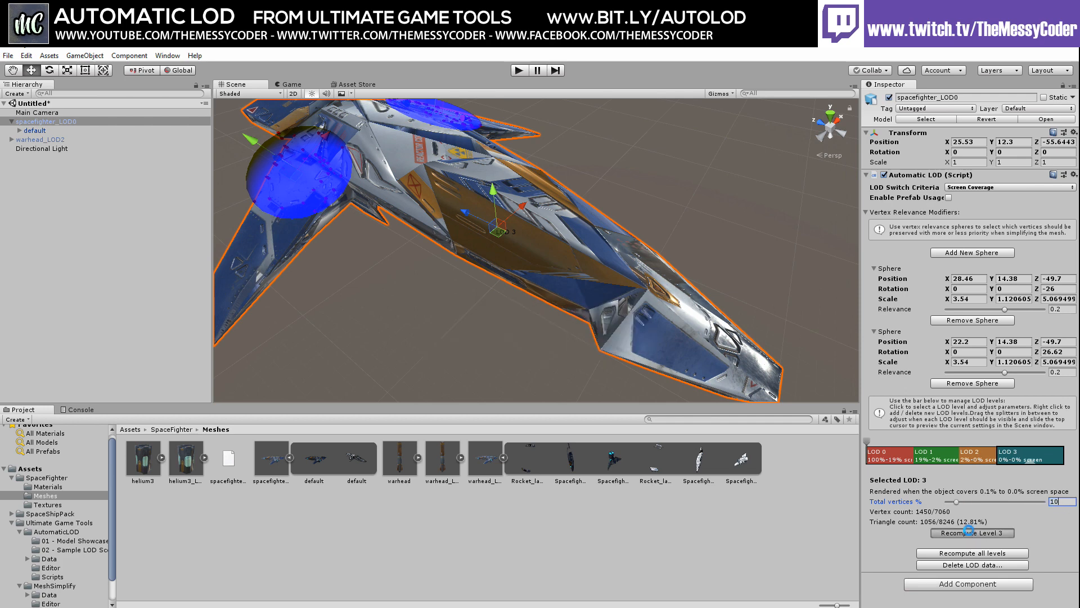
pyautogui.click(978, 457)
pyautogui.click(1023, 460)
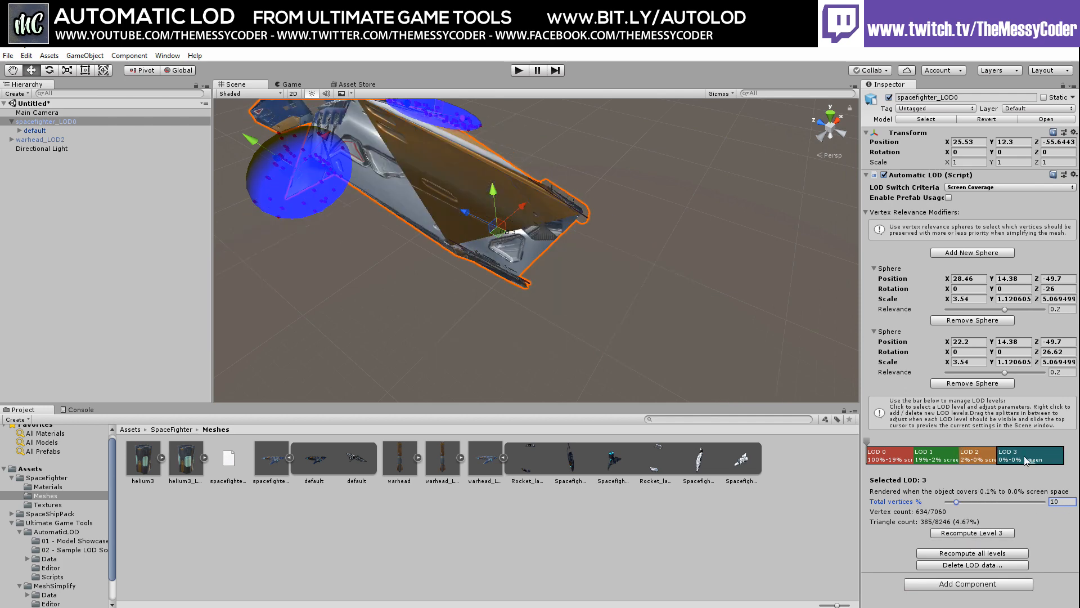
pyautogui.keyDown('alt'); pyautogui.moveTo(543, 306); pyautogui.dragTo(615, 332); pyautogui.keyUp('alt')
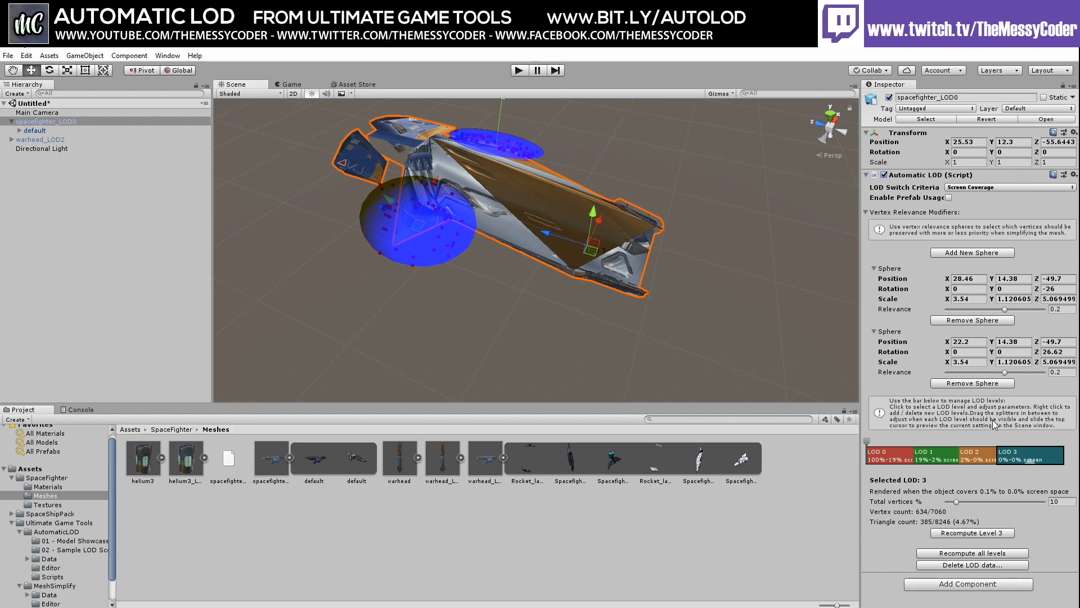
# Regenerate LOD 3 at 15% of vertices and compare it against LOD 2
pyautogui.click(1048, 500)
pyautogui.write('15')
pyautogui.click(977, 535)
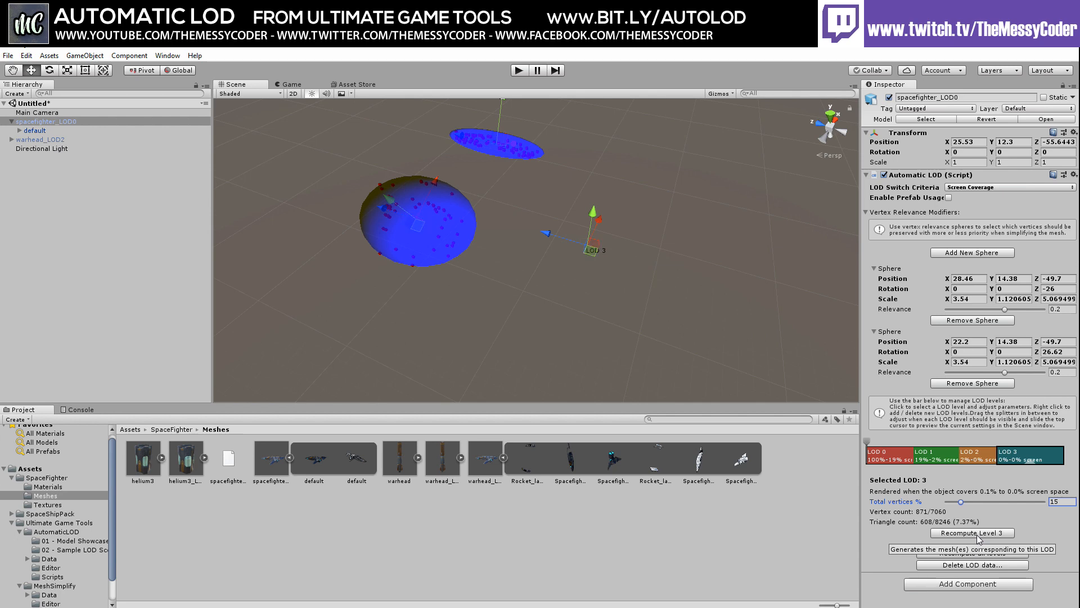
pyautogui.click(981, 454)
pyautogui.click(1004, 453)
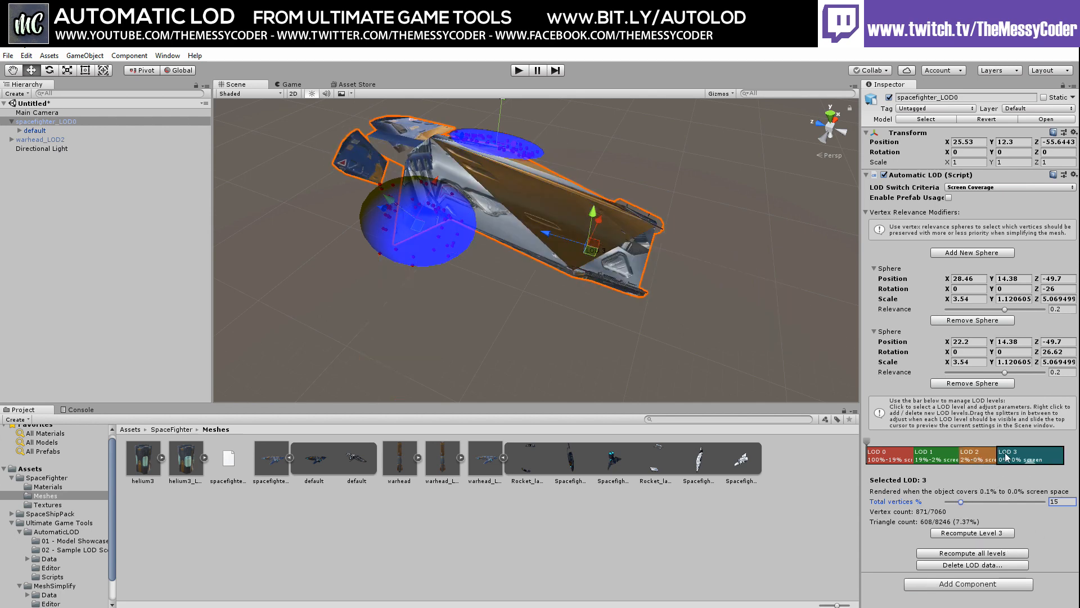
# Set LOD 3 back to 20% of vertices, regenerate it, and scrub the LOD preview cursor
pyautogui.moveTo(1059, 505); pyautogui.dragTo(1021, 501)
pyautogui.write('20')
pyautogui.click(964, 533)
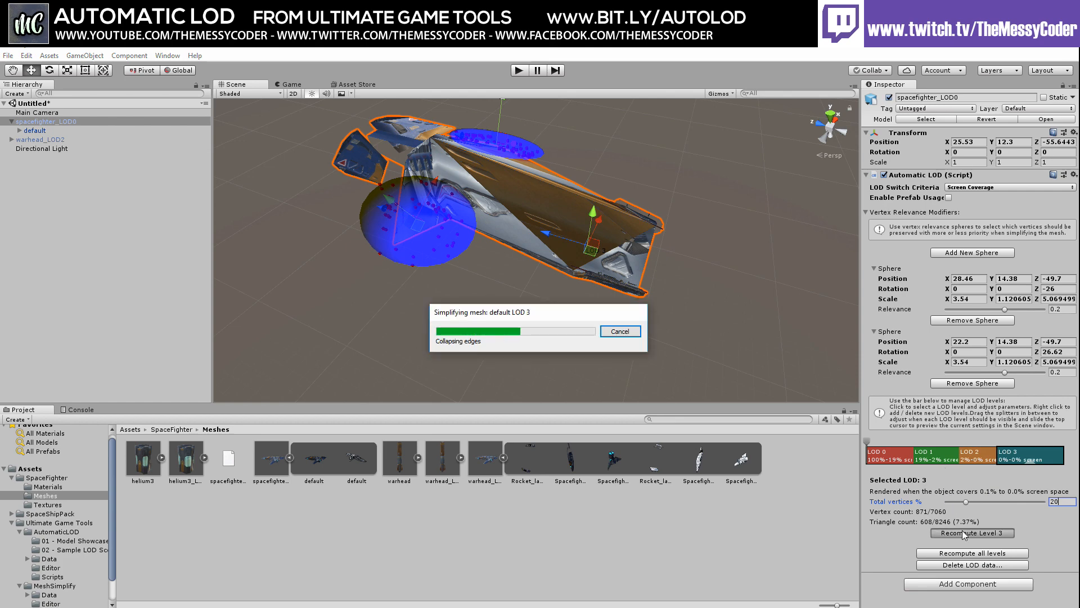
pyautogui.click(984, 462)
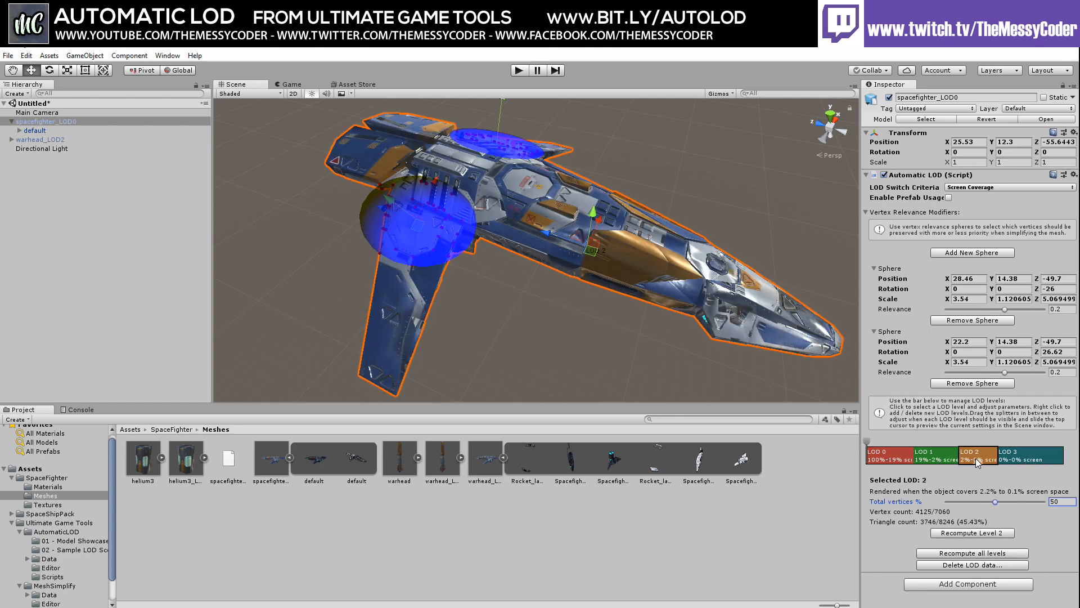
pyautogui.click(1016, 463)
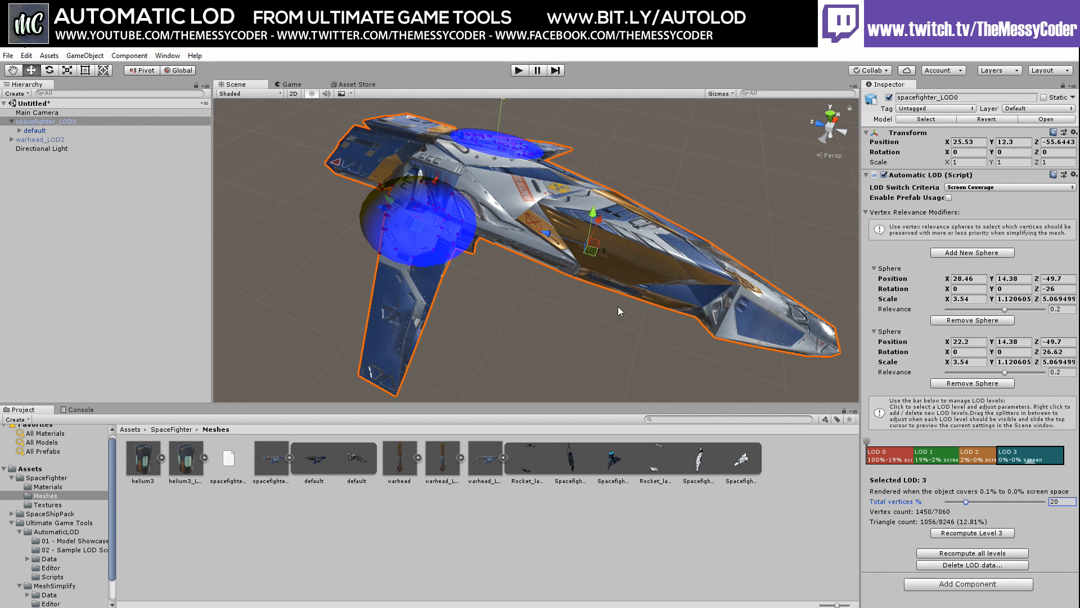
pyautogui.moveTo(867, 442)
pyautogui.mouseDown()
pyautogui.moveTo(1016, 445)
pyautogui.moveTo(859, 446)
pyautogui.mouseUp()
# Try Camera Distance and Screen Coverage LOD switching with preview scrubbing, settling on Camera Distance
pyautogui.click(967, 187)
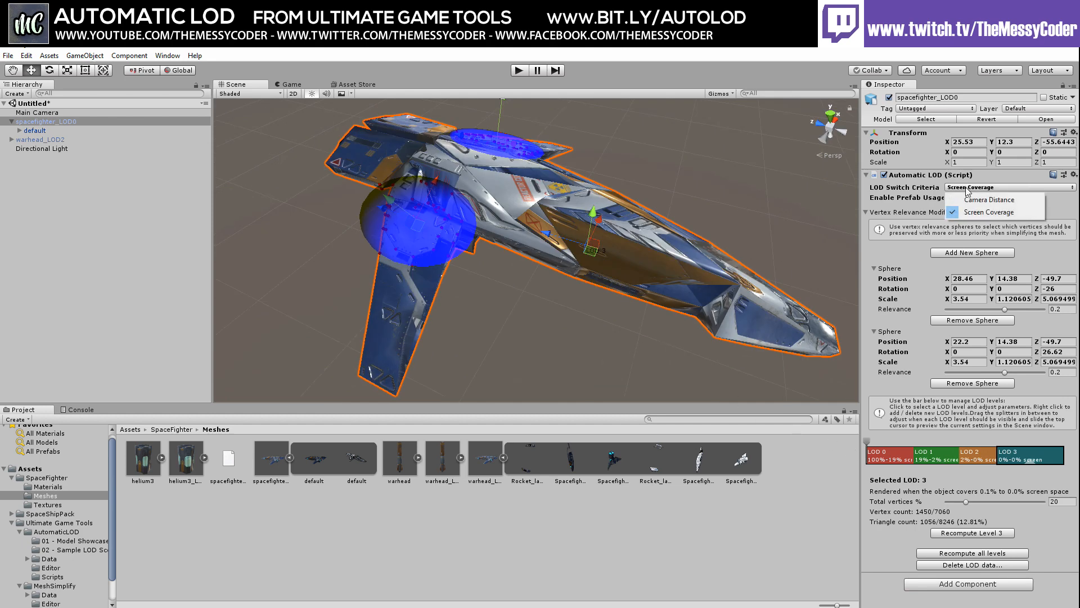
pyautogui.click(968, 199)
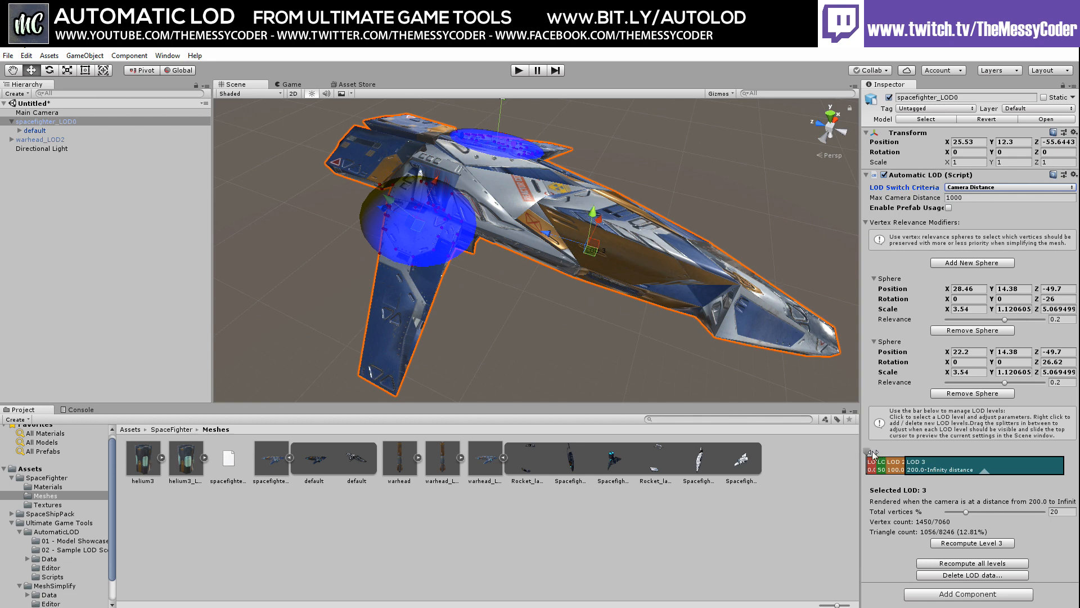
pyautogui.moveTo(868, 452)
pyautogui.mouseDown()
pyautogui.moveTo(918, 452)
pyautogui.moveTo(871, 453)
pyautogui.mouseUp()
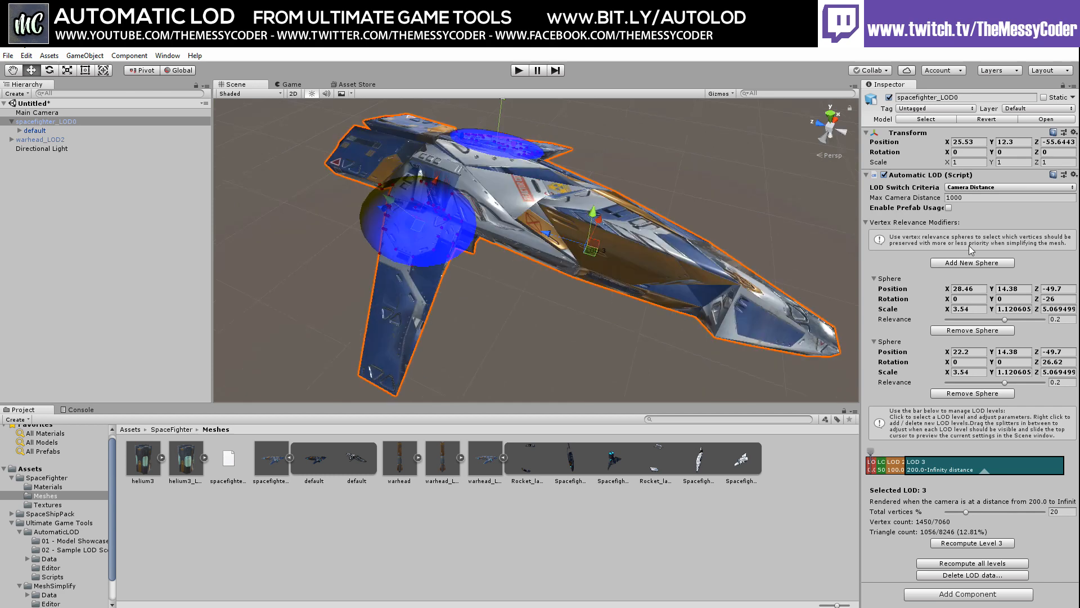
pyautogui.click(968, 188)
pyautogui.click(970, 213)
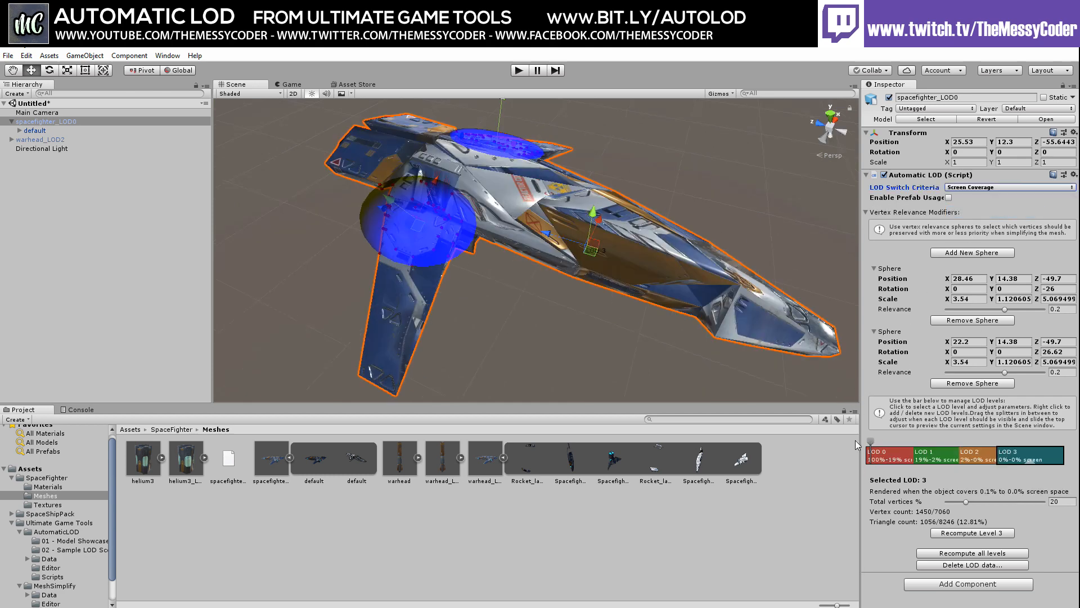
pyautogui.moveTo(871, 442); pyautogui.dragTo(924, 444)
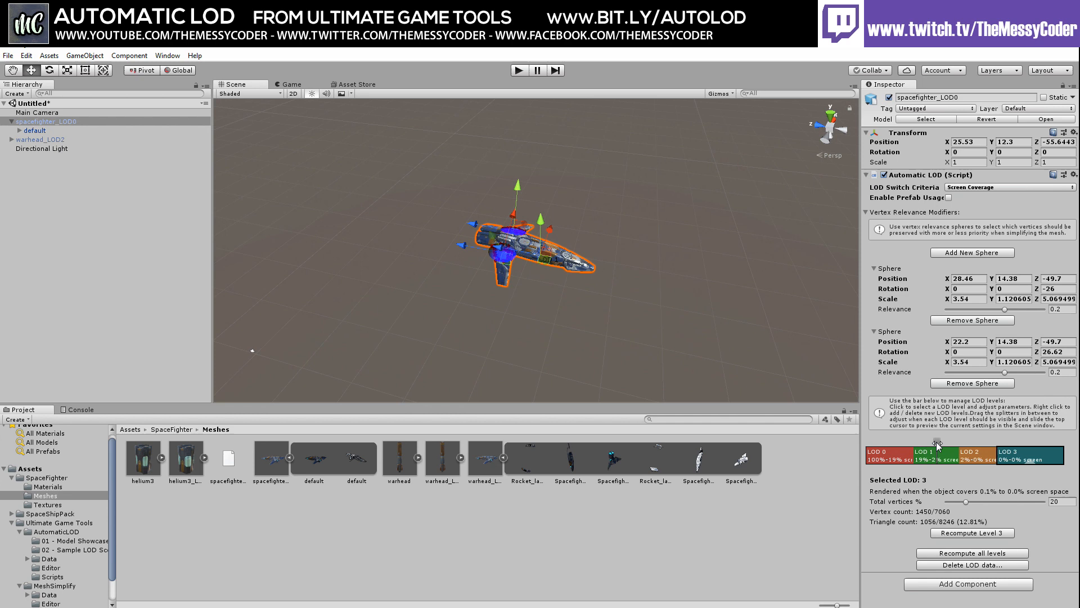
pyautogui.moveTo(937, 443); pyautogui.dragTo(890, 456)
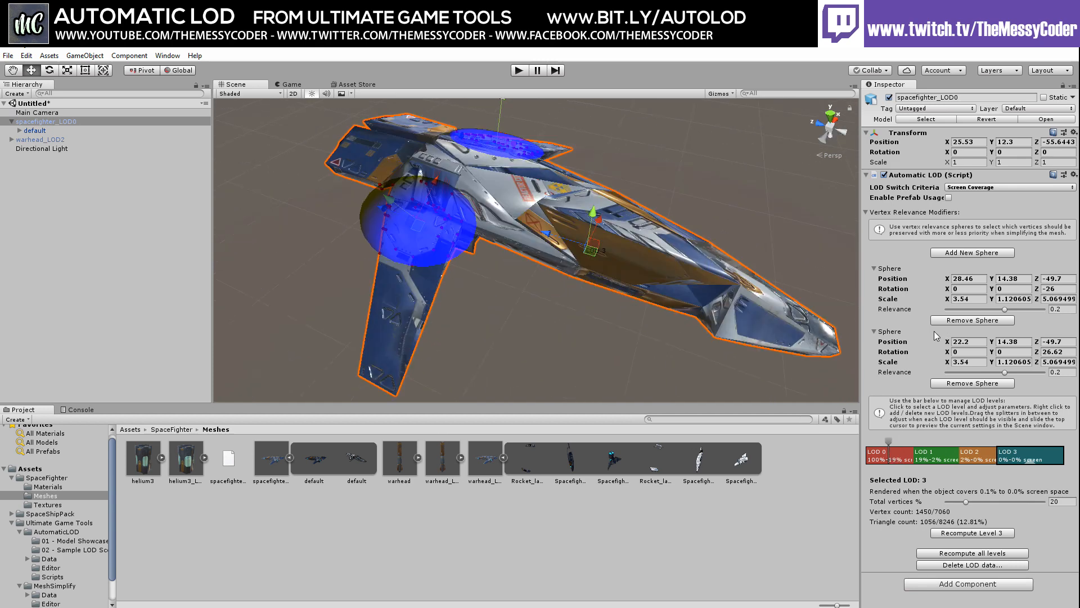
pyautogui.click(979, 188)
pyautogui.click(977, 201)
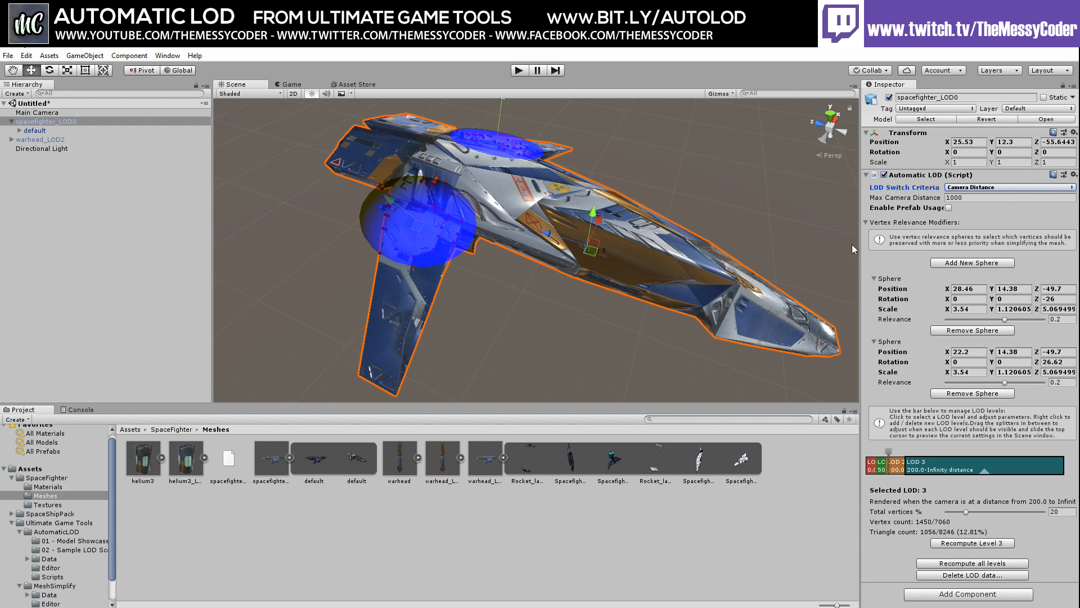
# Enable prefab usage and save the LOD mesh asset into Assets/SpaceFighter
pyautogui.click(949, 207)
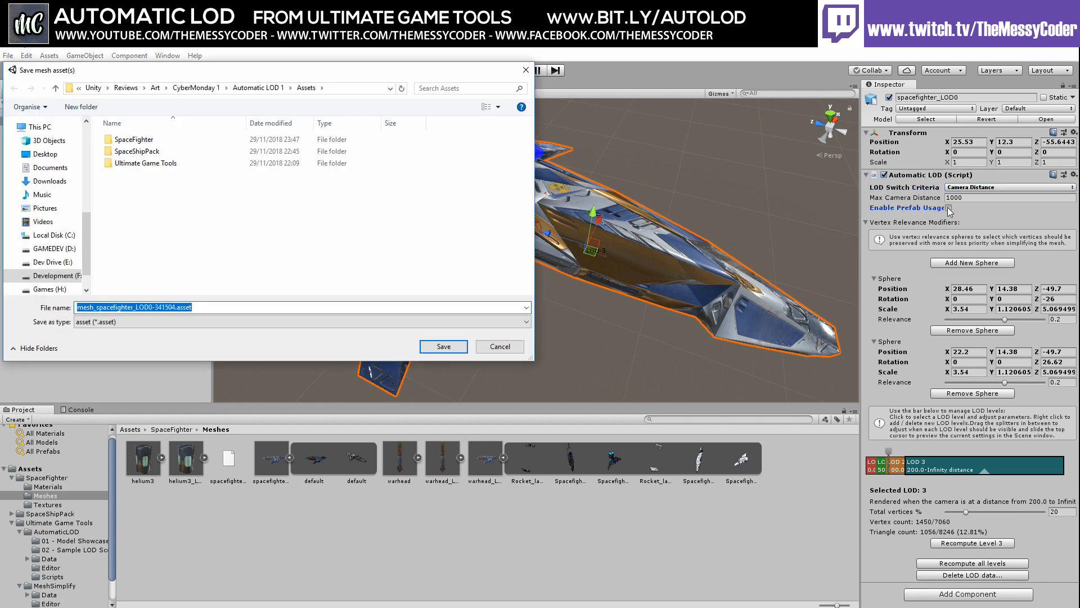
pyautogui.doubleClick(137, 140)
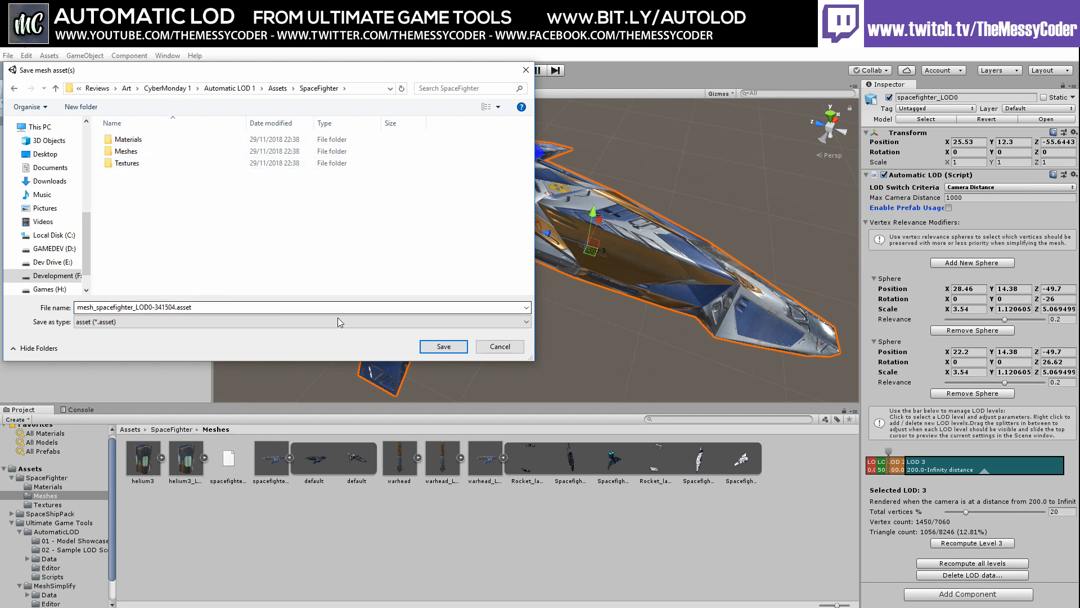
pyautogui.click(441, 346)
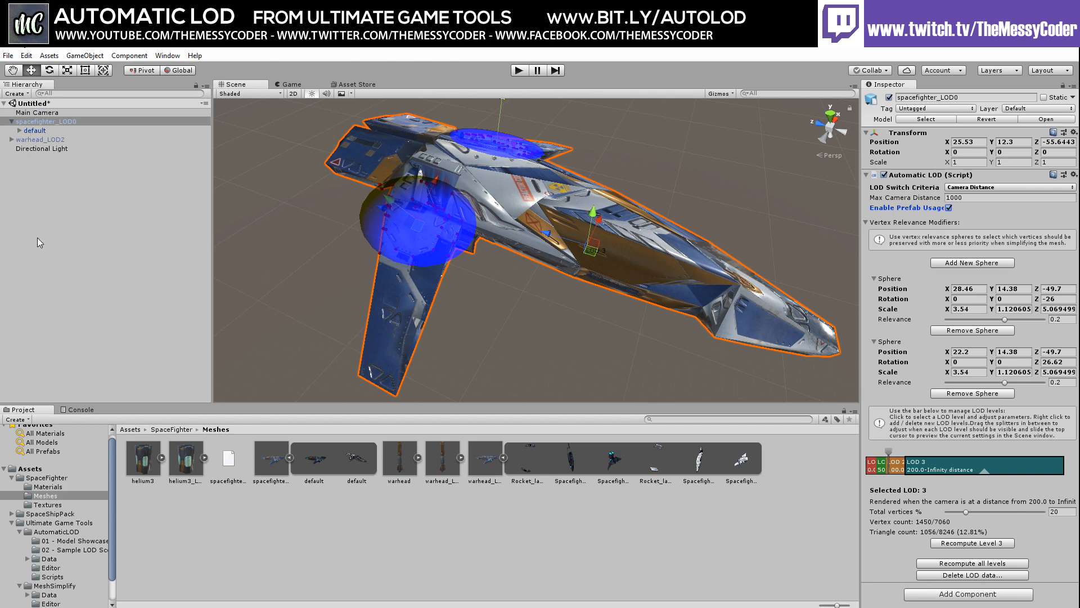
# Make spacefighter_LOD0 a prefab in SpaceFighter and replace the scene copy with it
pyautogui.click(46, 477)
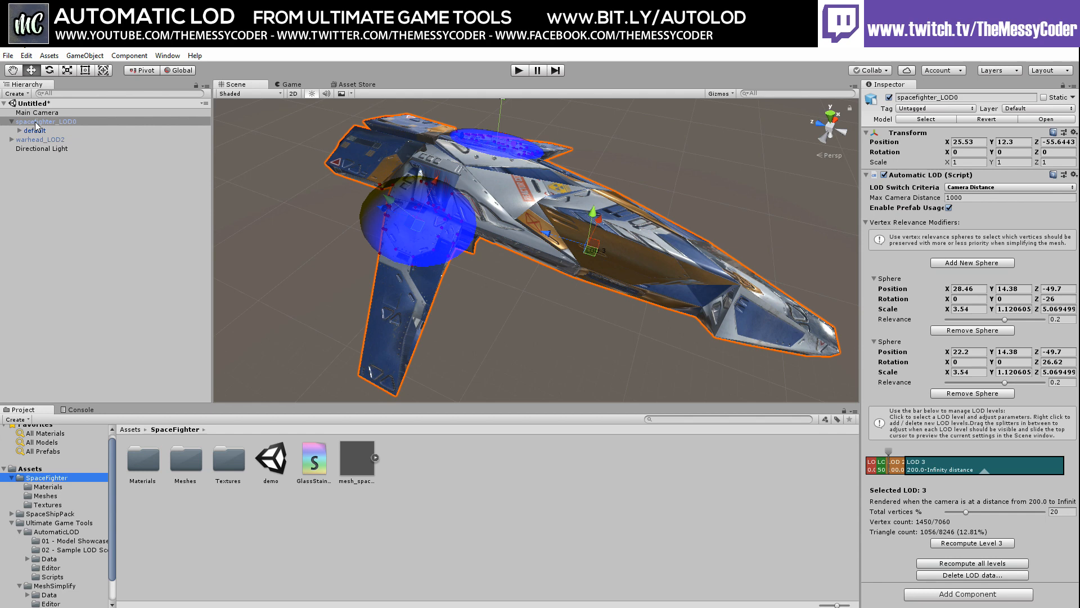
pyautogui.moveTo(35, 121); pyautogui.dragTo(455, 474)
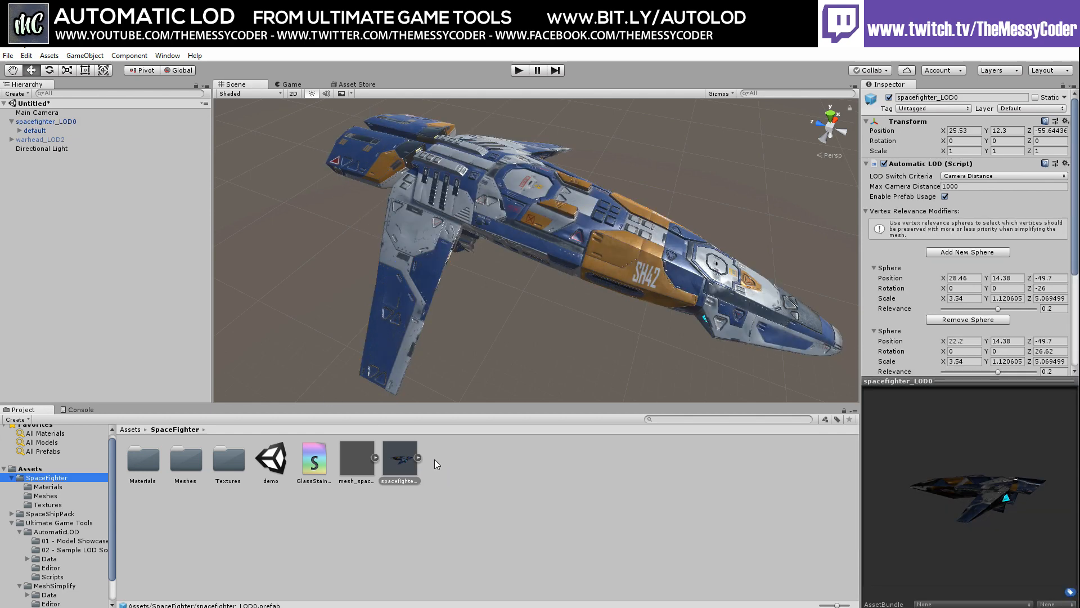
pyautogui.click(46, 120)
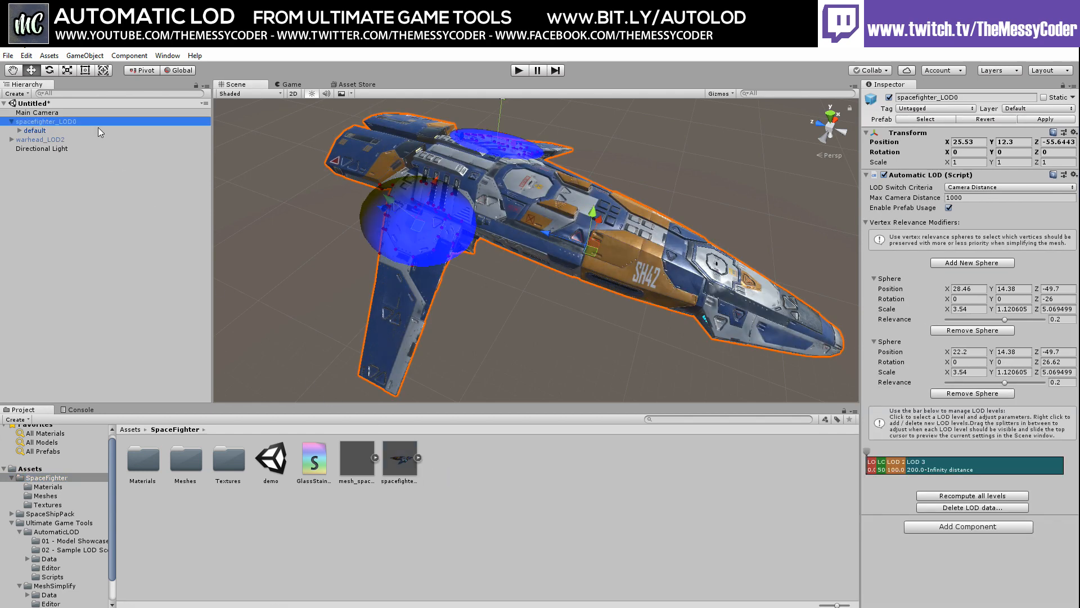
pyautogui.press('Delete')
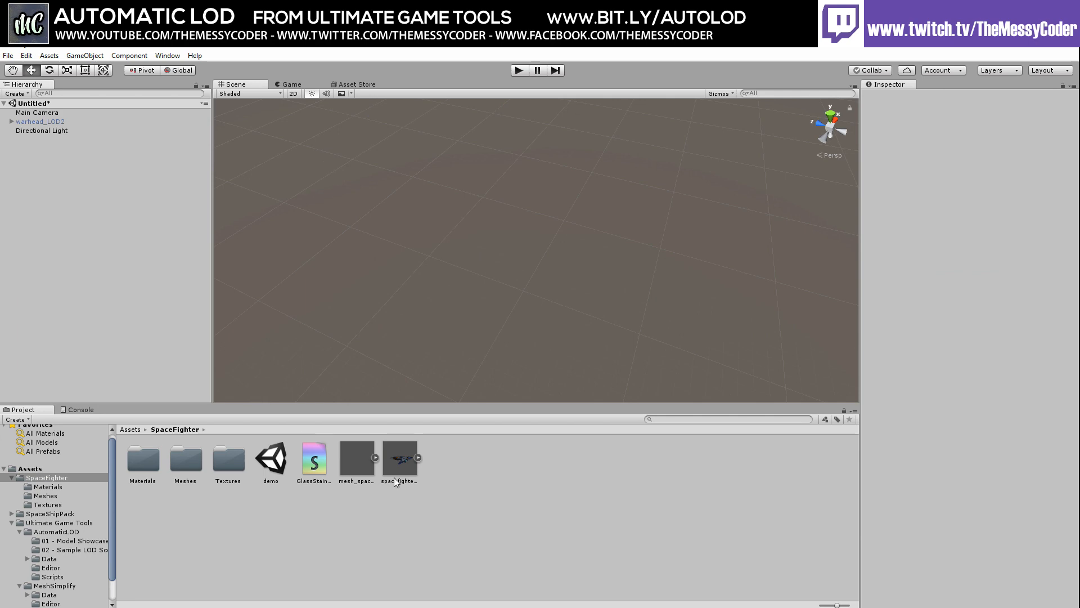
pyautogui.moveTo(394, 477); pyautogui.dragTo(98, 251)
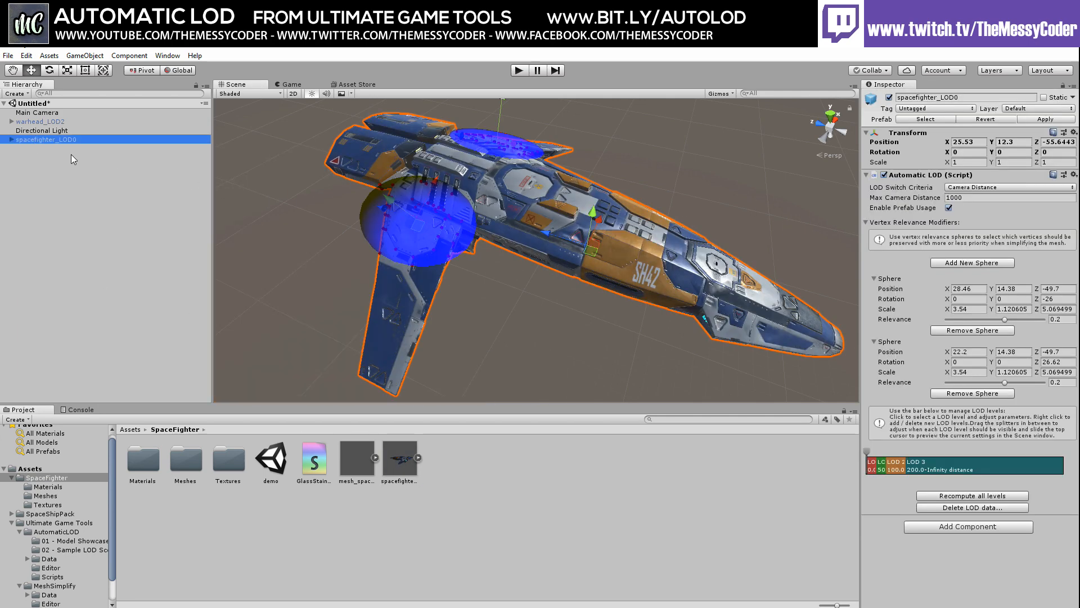
# Expand spacefighter_LOD0 and default, then step through the LOD0–LOD3 children and back
pyautogui.click(11, 140)
pyautogui.click(20, 149)
pyautogui.click(43, 158)
pyautogui.click(46, 166)
pyautogui.click(47, 176)
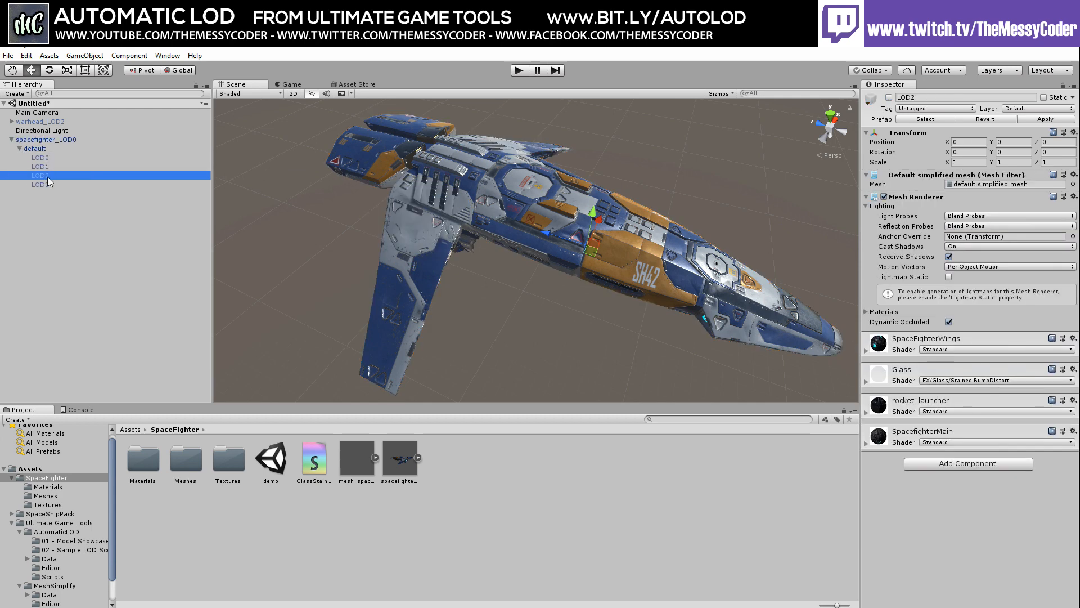
pyautogui.click(49, 184)
pyautogui.click(47, 177)
pyautogui.click(43, 166)
pyautogui.click(44, 158)
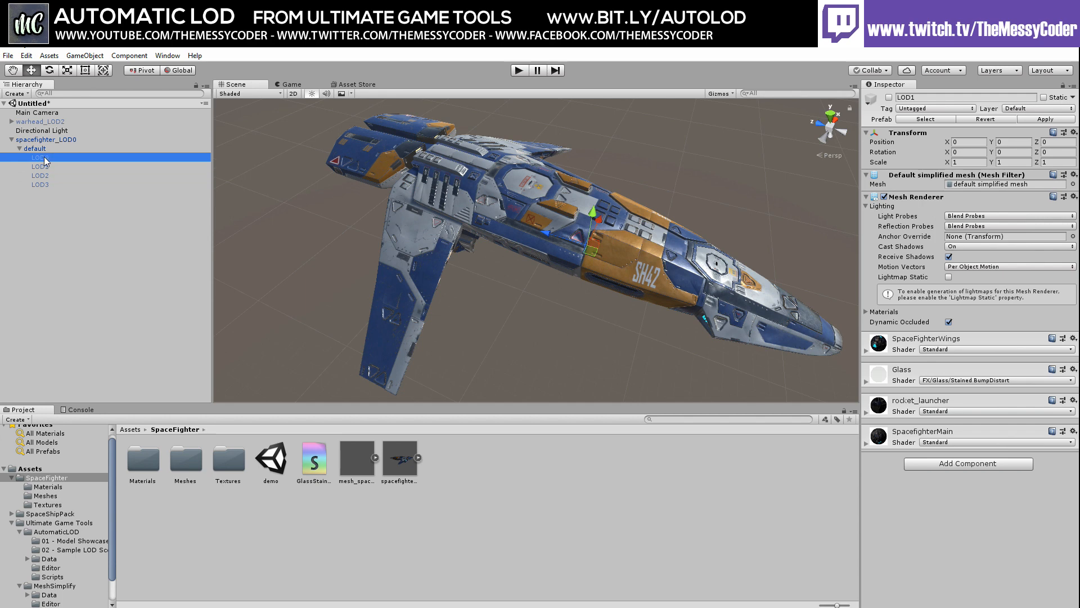
pyautogui.click(40, 141)
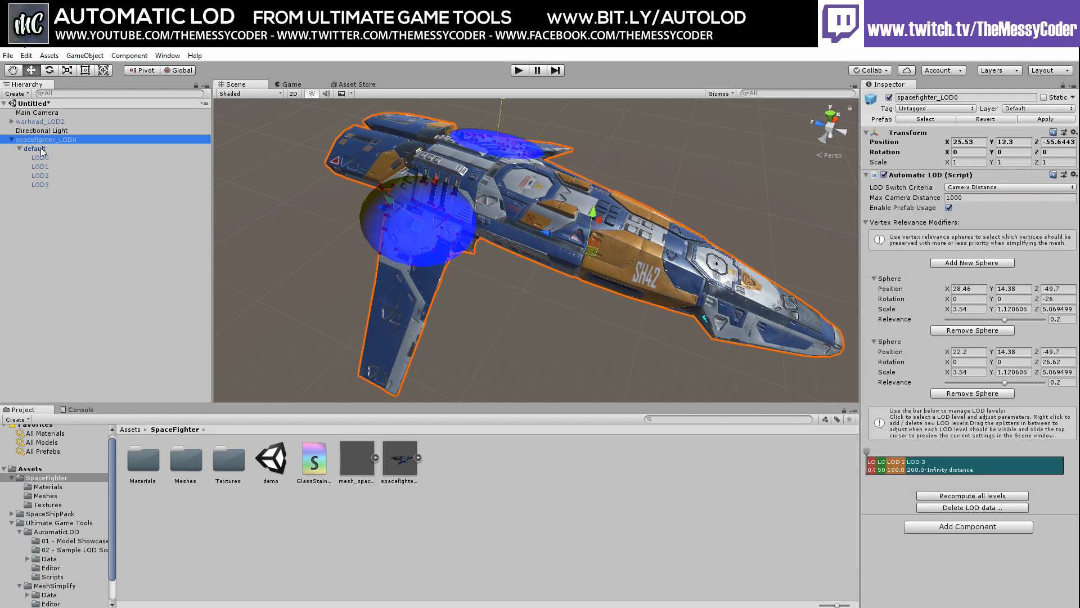
# Compare the LOD0 and LOD3 saved meshes with the default object's LOD statistics
pyautogui.click(43, 157)
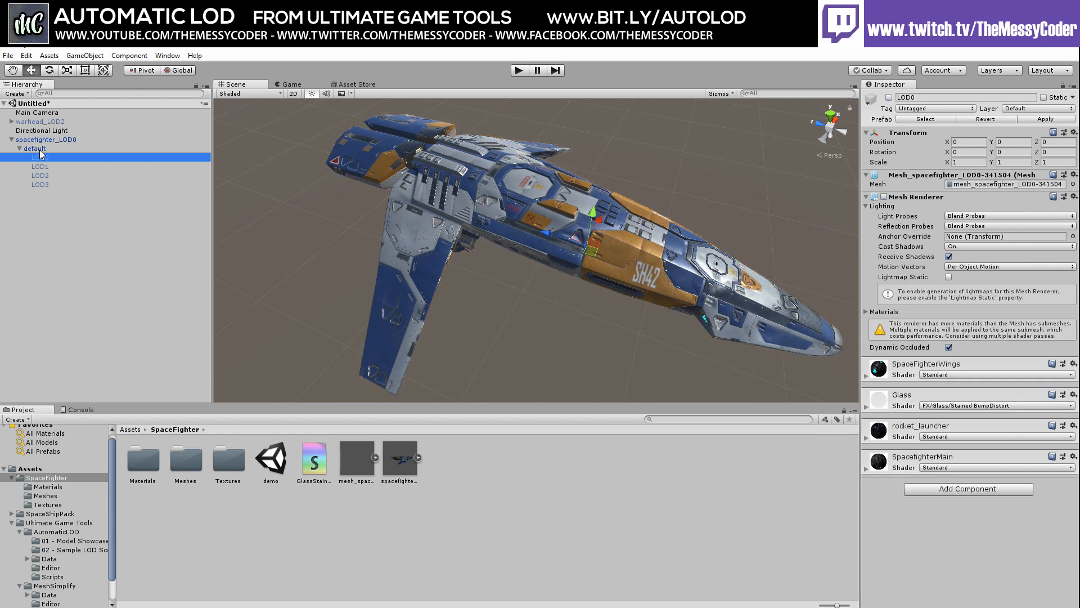
pyautogui.click(41, 150)
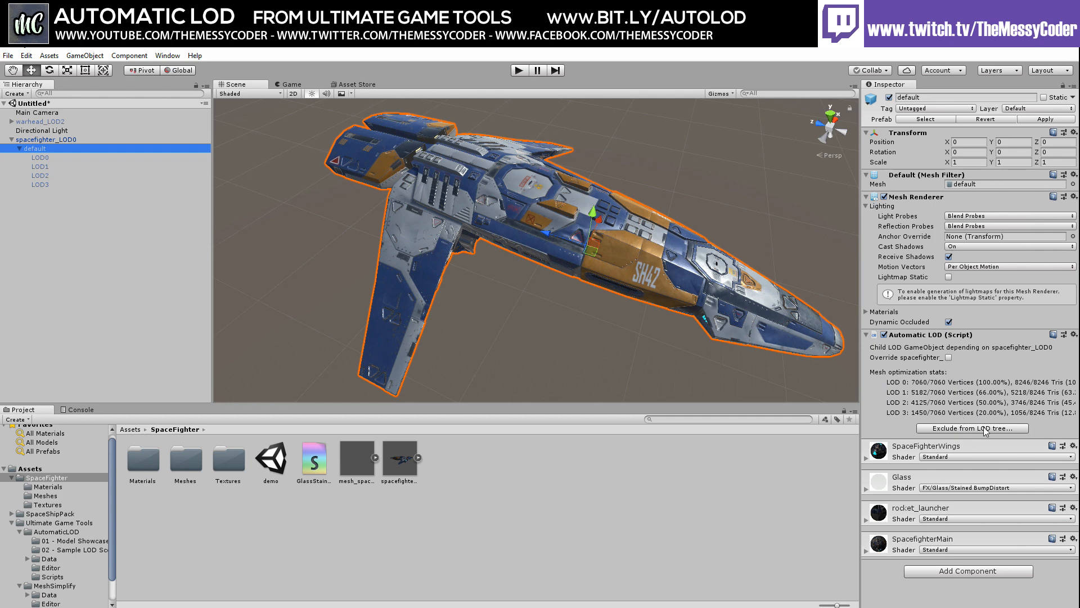
pyautogui.click(47, 184)
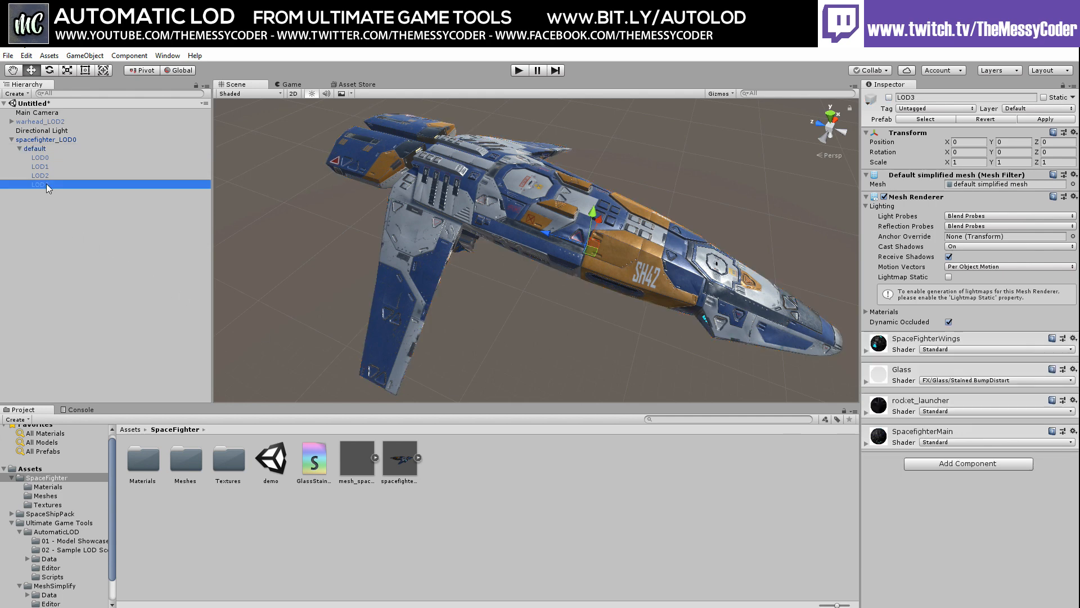
pyautogui.click(43, 148)
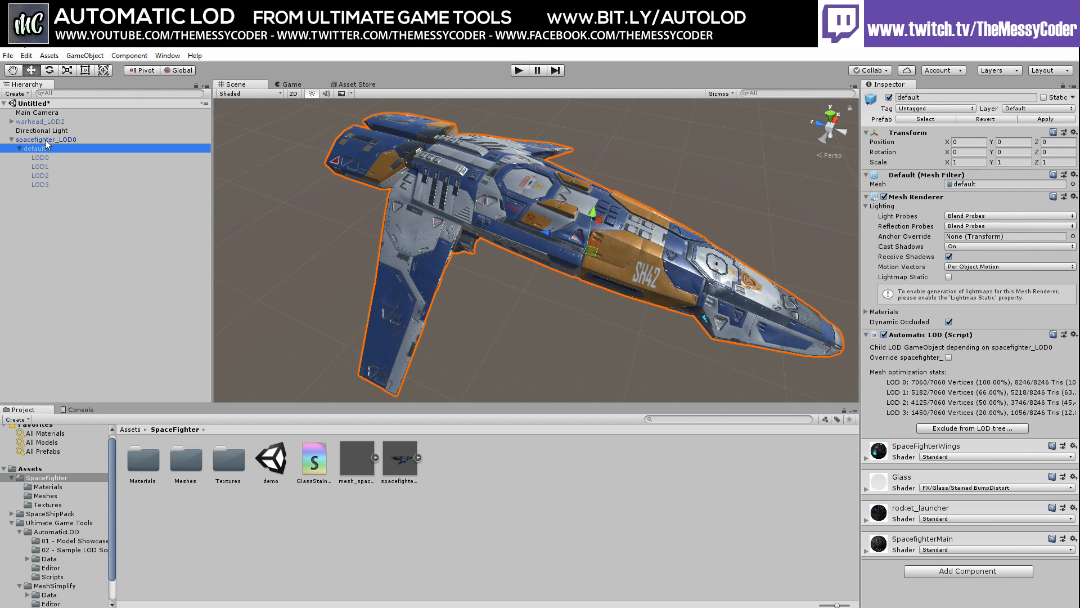
pyautogui.click(45, 139)
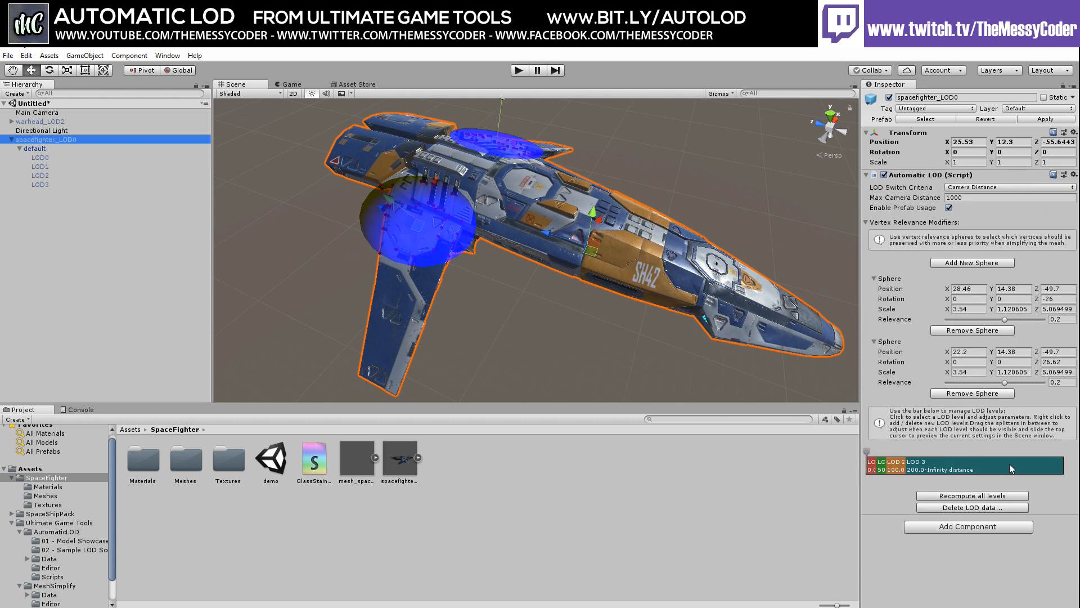
# Add a LOD 4 level near 0% vertices, recompute all levels, and preview LOD 3 and 4
pyautogui.rightClick(980, 462)
pyautogui.moveTo(1004, 471)
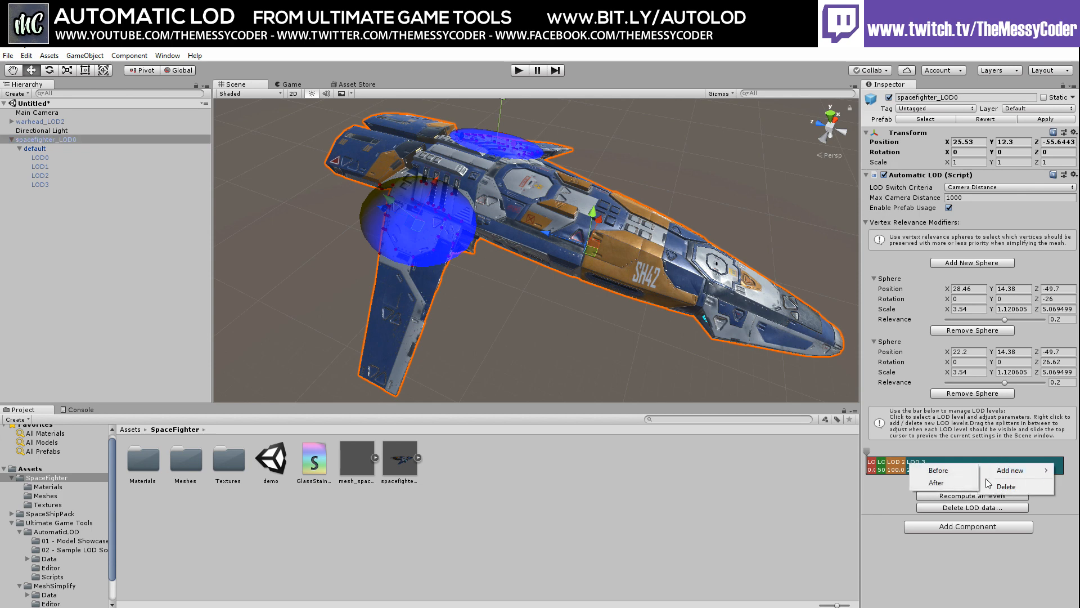
pyautogui.click(936, 483)
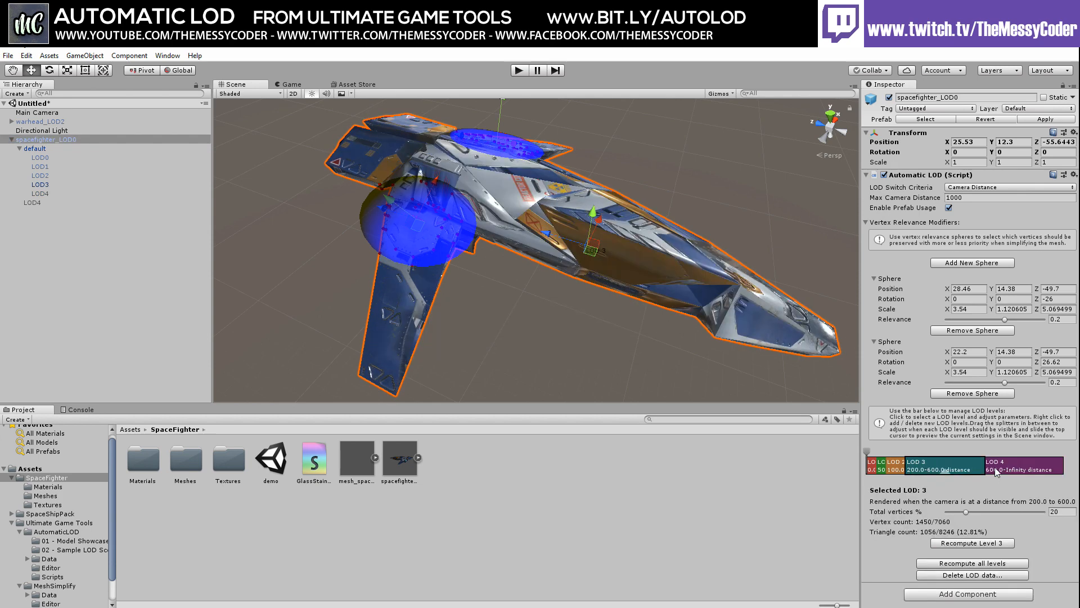
pyautogui.click(996, 472)
pyautogui.moveTo(940, 512); pyautogui.dragTo(908, 516)
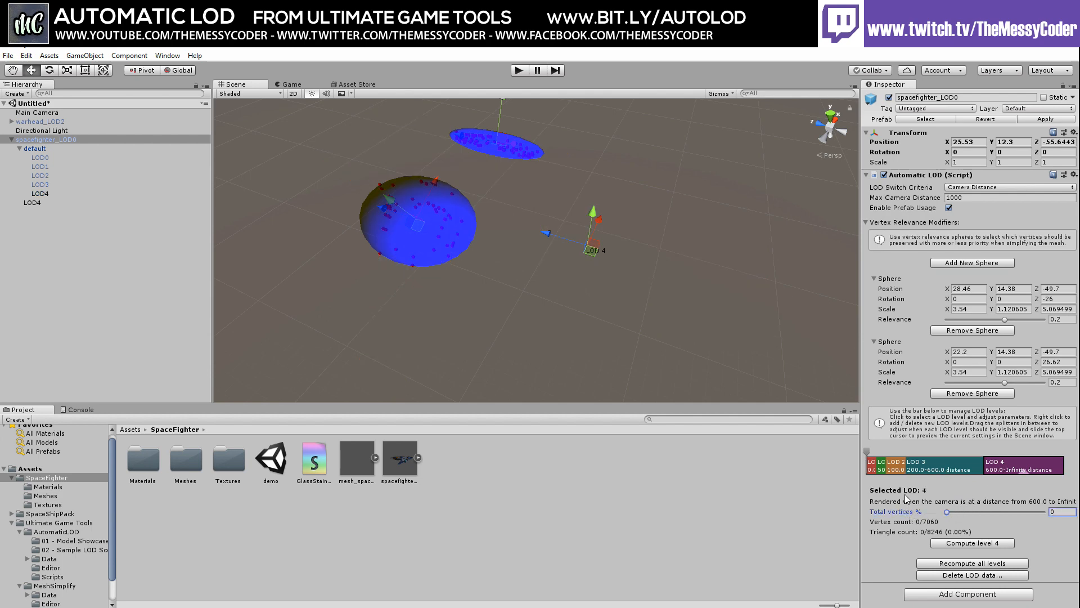
pyautogui.click(964, 564)
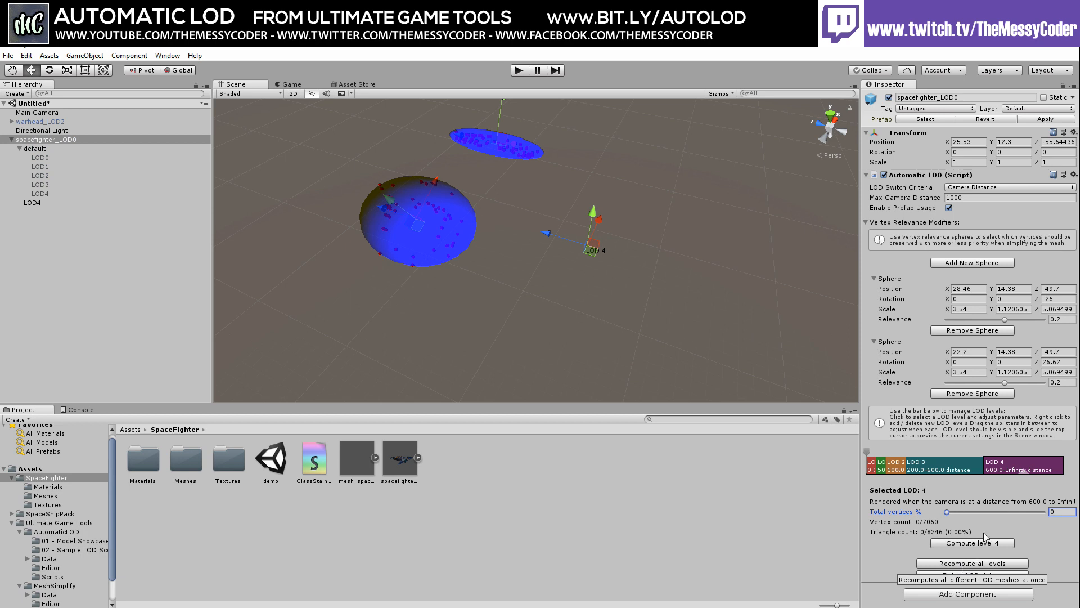
pyautogui.click(952, 468)
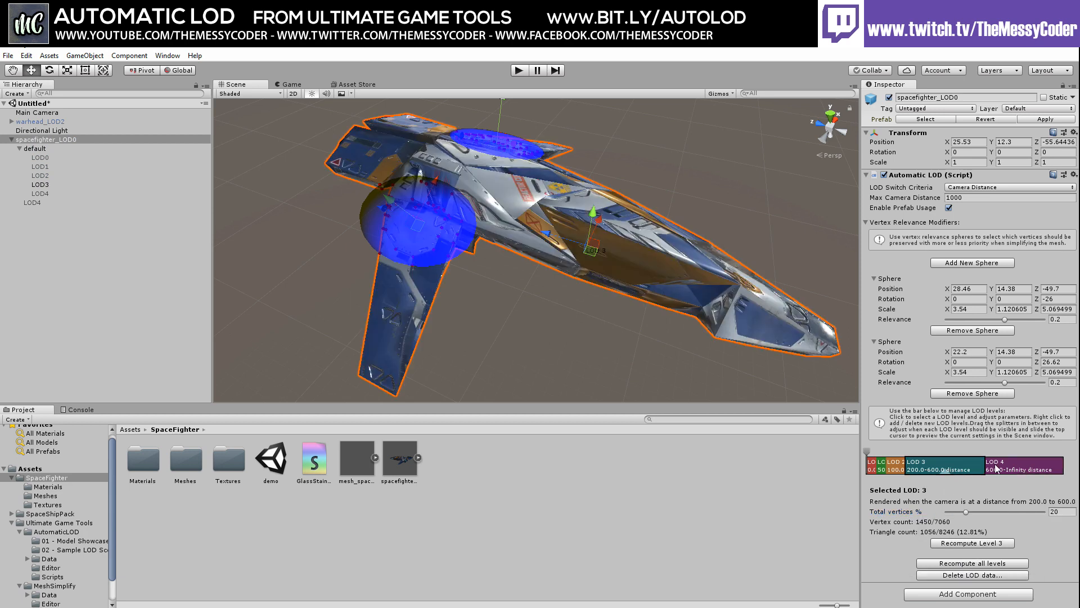
pyautogui.click(1013, 467)
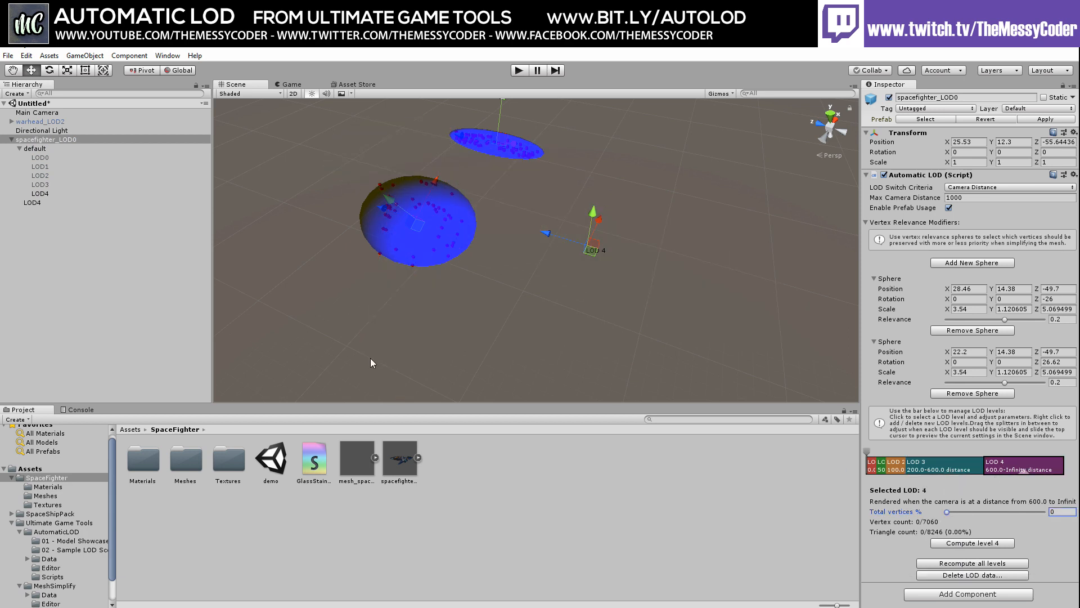
# Check the LOD4, LOD3 and LOD2 child meshes, then apply the LOD setup to the spacefighter prefab
pyautogui.click(40, 193)
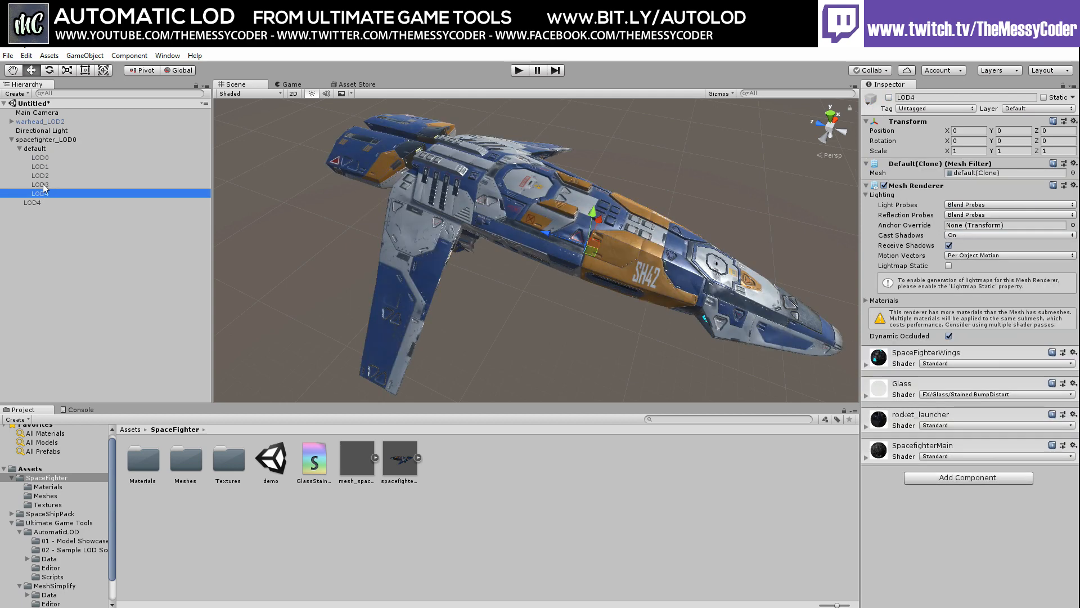
pyautogui.click(35, 185)
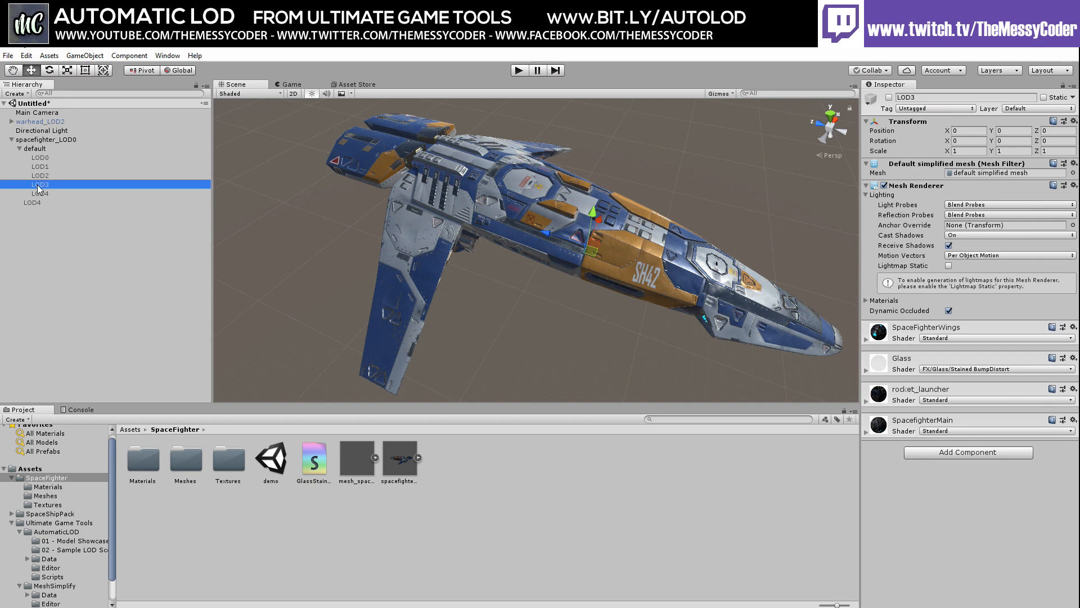
pyautogui.click(39, 176)
pyautogui.click(41, 186)
pyautogui.click(44, 192)
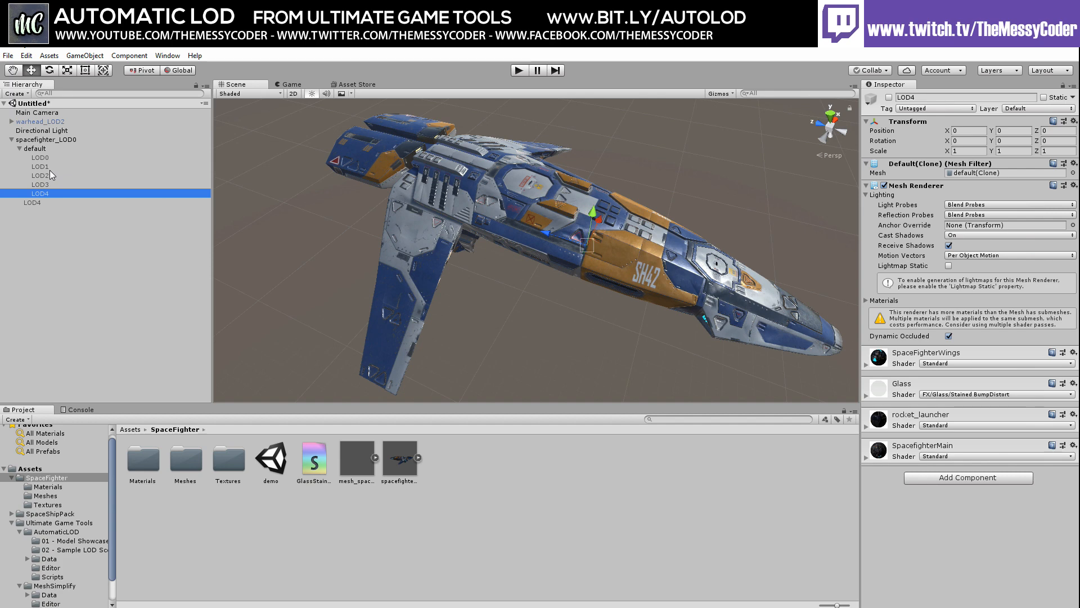
pyautogui.click(31, 140)
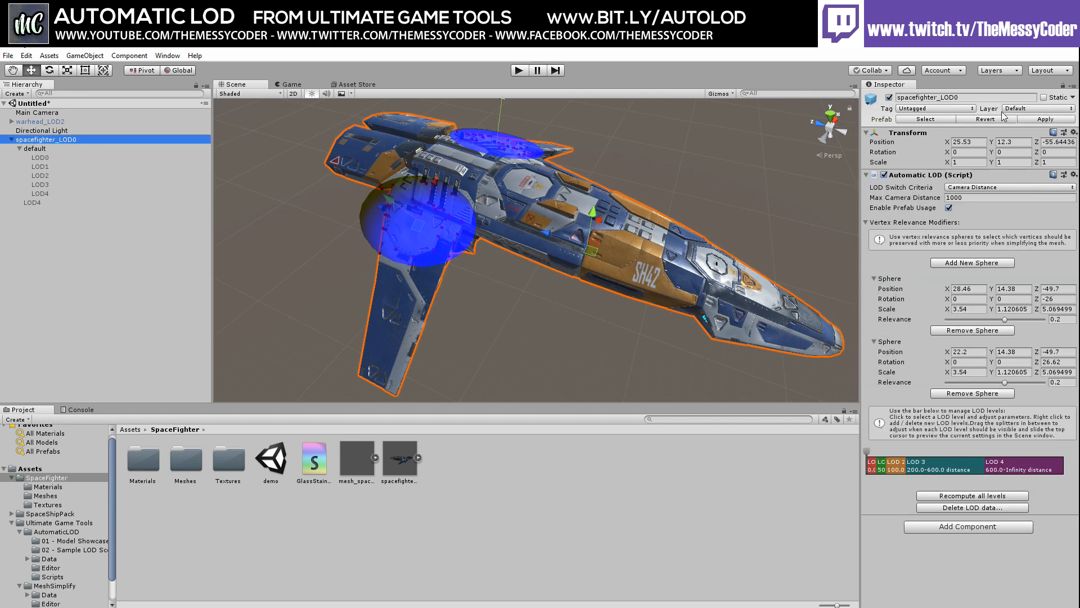
pyautogui.click(1045, 119)
# Deactivate spacefighter_LOD0 and delete it from the scene
pyautogui.click(889, 97)
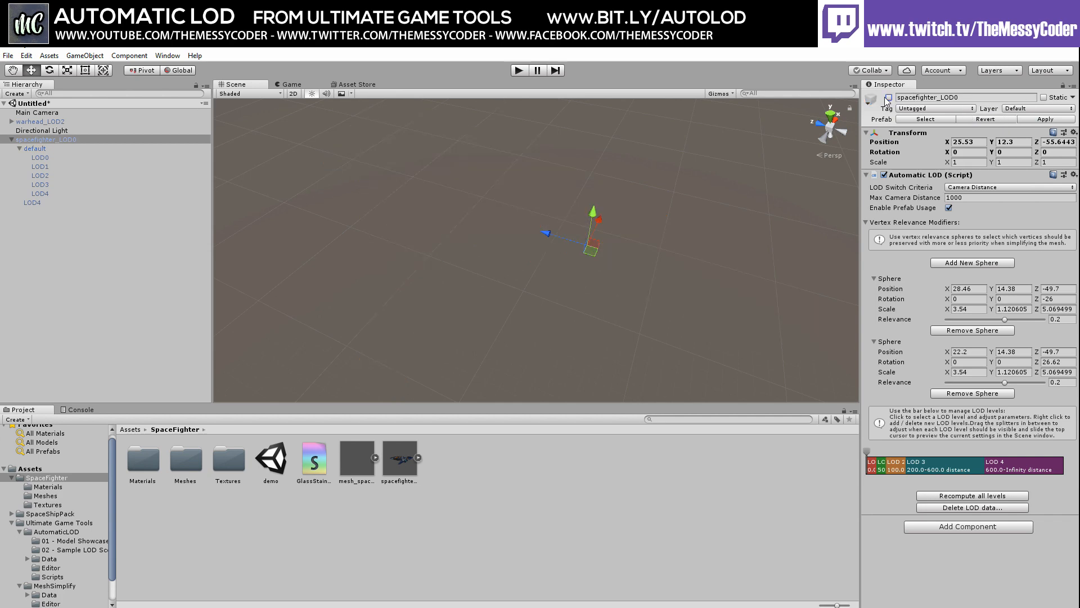
pyautogui.rightClick(37, 139)
pyautogui.click(66, 199)
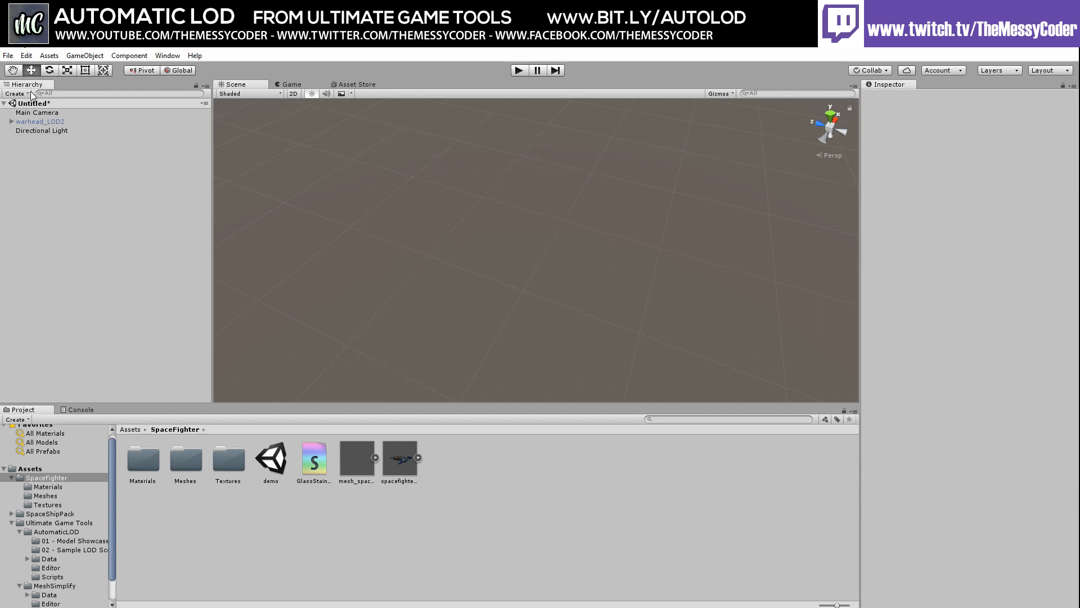
# Activate warhead_LOD2 and frame it in the Scene view
pyautogui.click(41, 121)
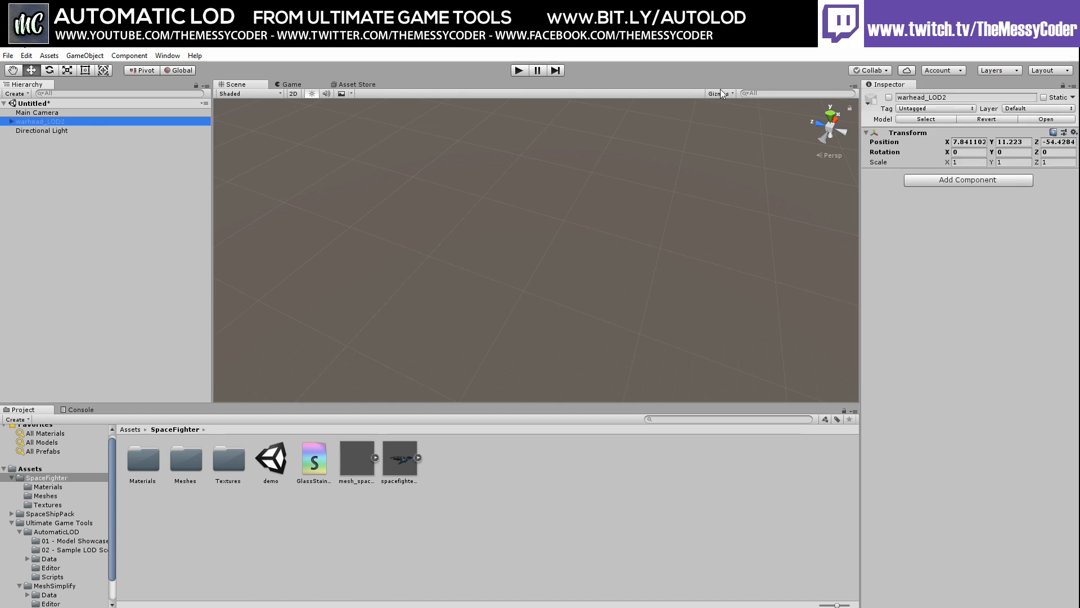
pyautogui.click(889, 97)
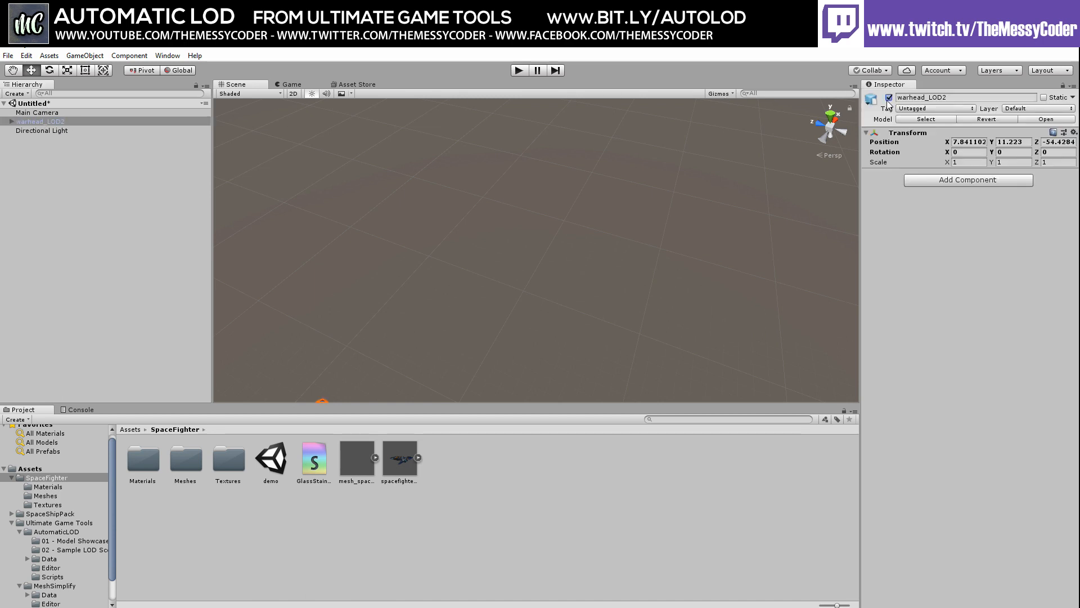
pyautogui.doubleClick(54, 122)
pyautogui.scroll(4, 518, 265)
pyautogui.moveTo(480, 281); pyautogui.dragTo(471, 236, button='middle')
pyautogui.scroll(7, 471, 237)
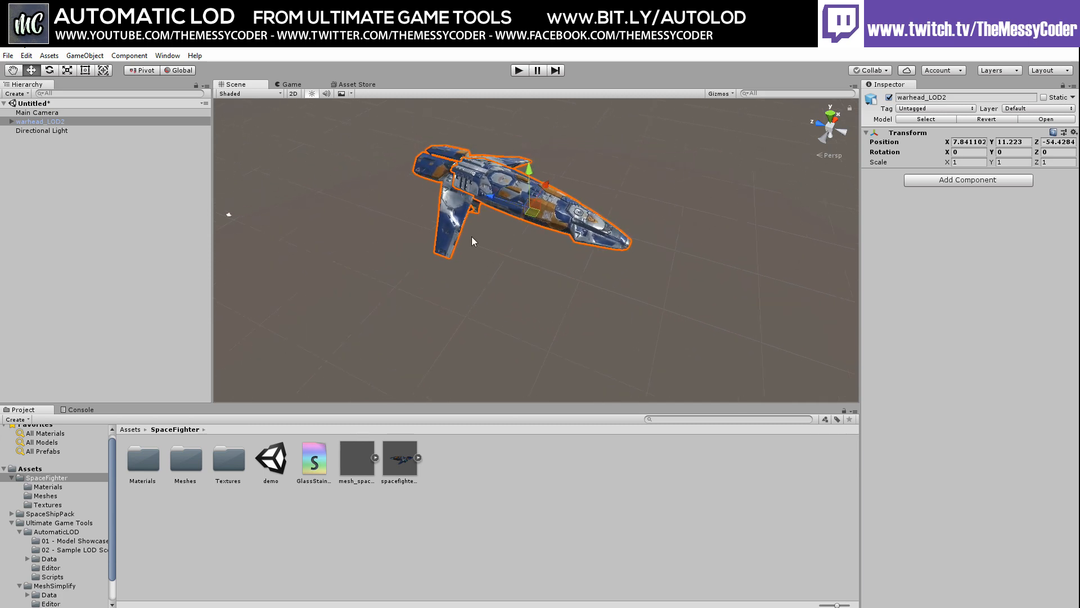
pyautogui.moveTo(471, 236); pyautogui.dragTo(485, 193, button='right')
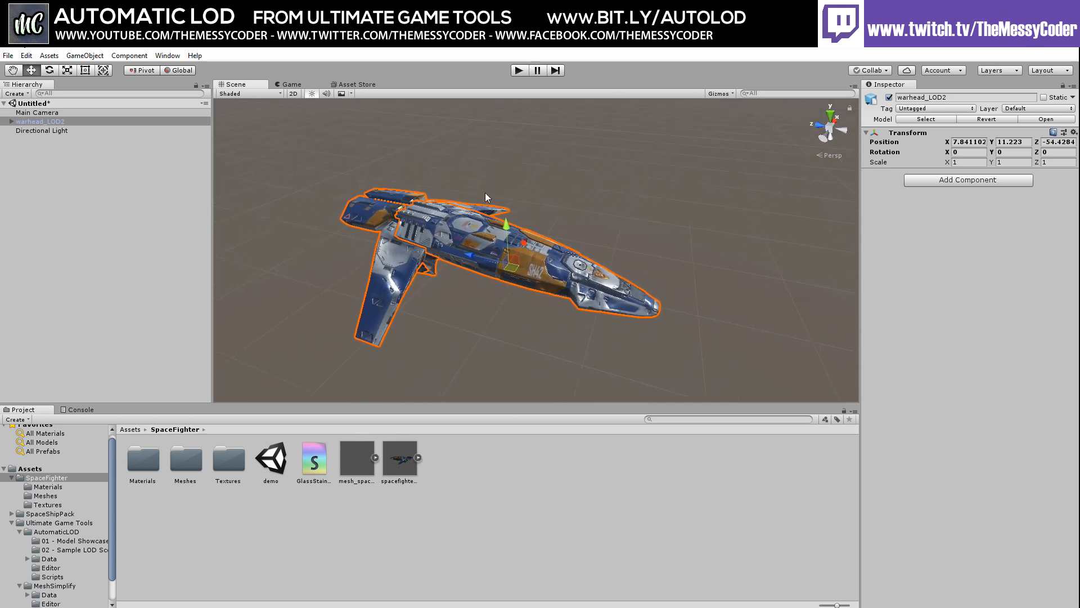
# Add an Automatic LOD component to warhead_LOD2 with Switch Mode set to Switch Game Object
pyautogui.click(934, 182)
pyautogui.click(959, 222)
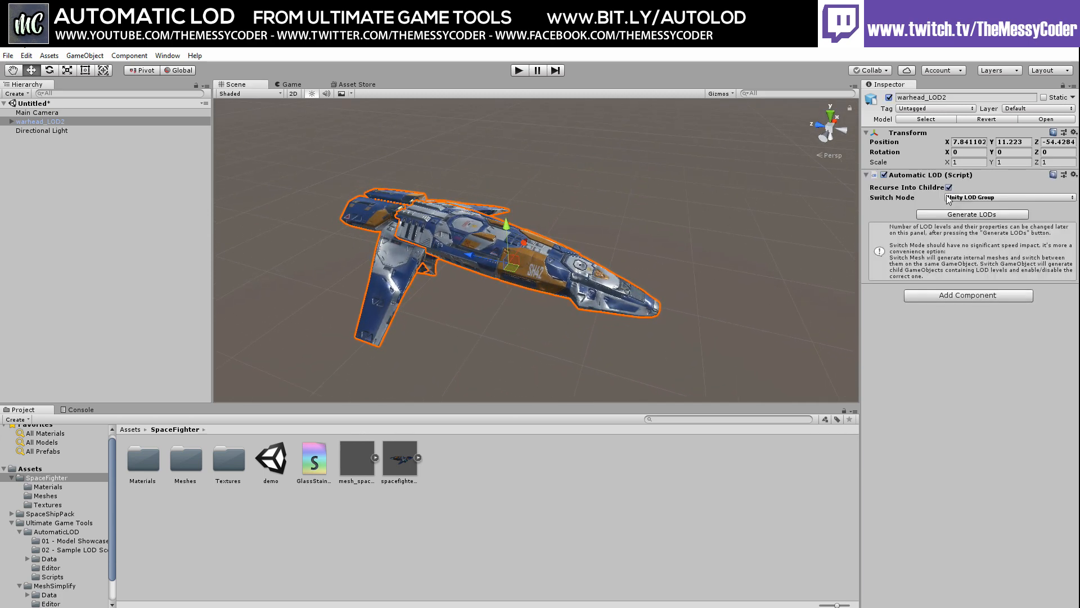
pyautogui.click(964, 198)
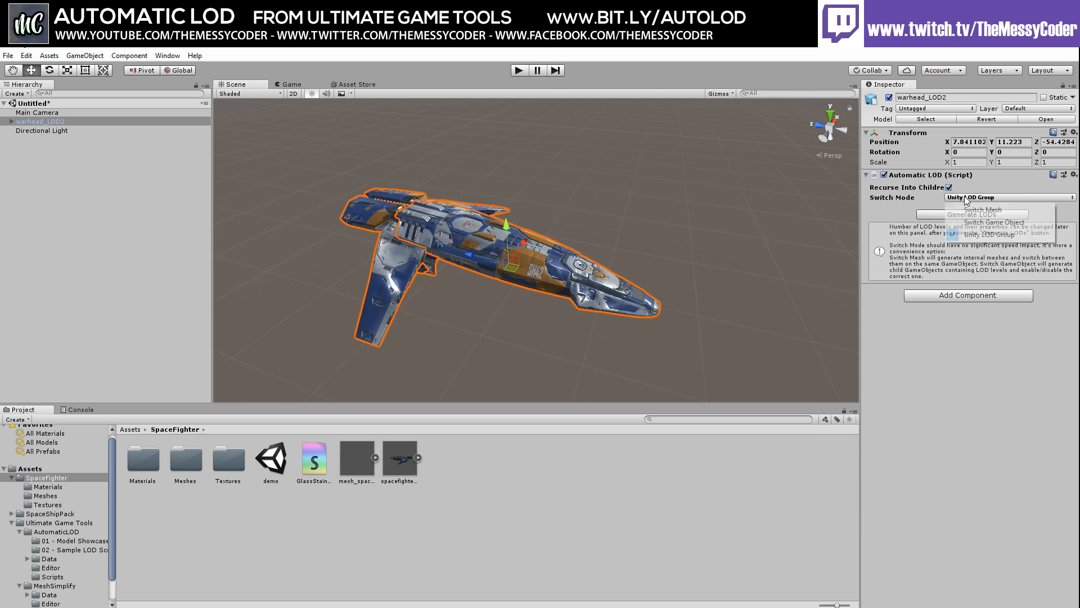
pyautogui.click(977, 224)
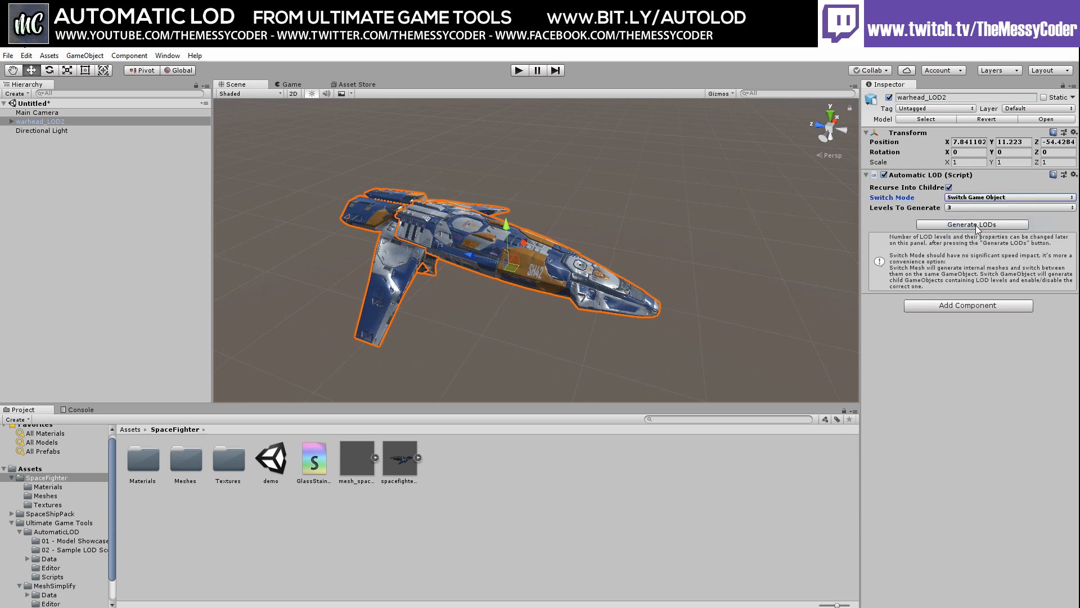
# Set Levels To Generate to 4 and generate the LOD meshes
pyautogui.click(960, 207)
pyautogui.click(966, 257)
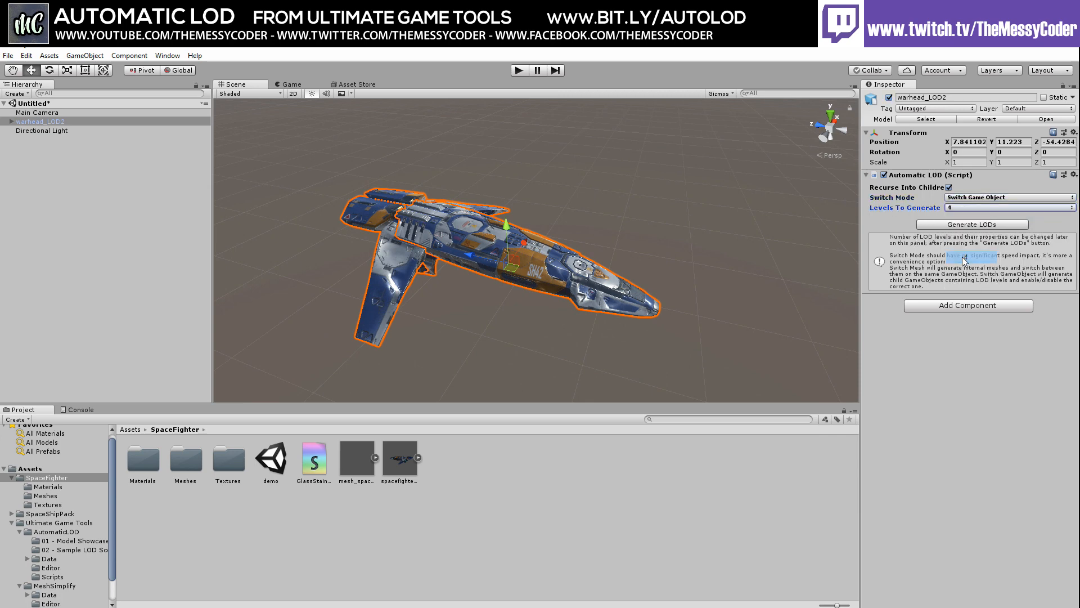
pyautogui.click(960, 225)
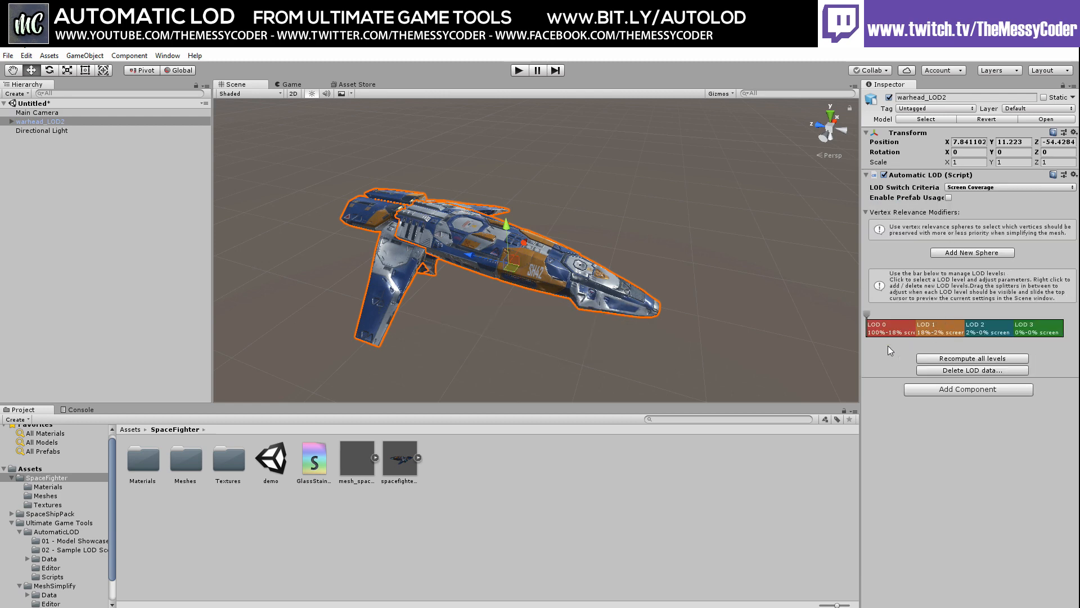
# Reveal the LOD children of Rocket_launcher, SpacefighterMain and SpacefighterWings, and move LOD 0's boundary to 29%
pyautogui.click(13, 122)
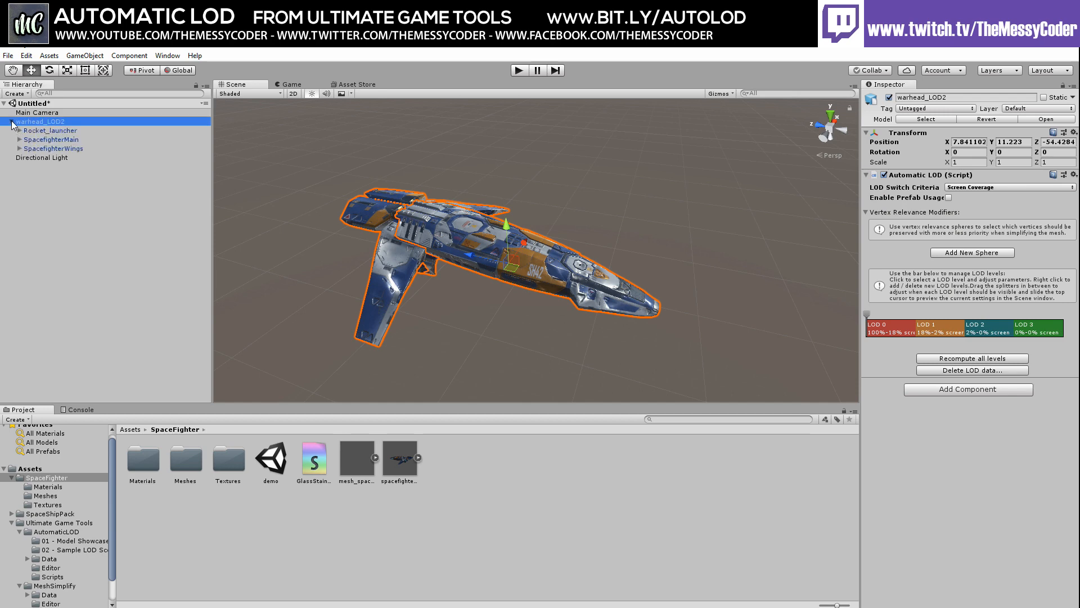
pyautogui.click(19, 130)
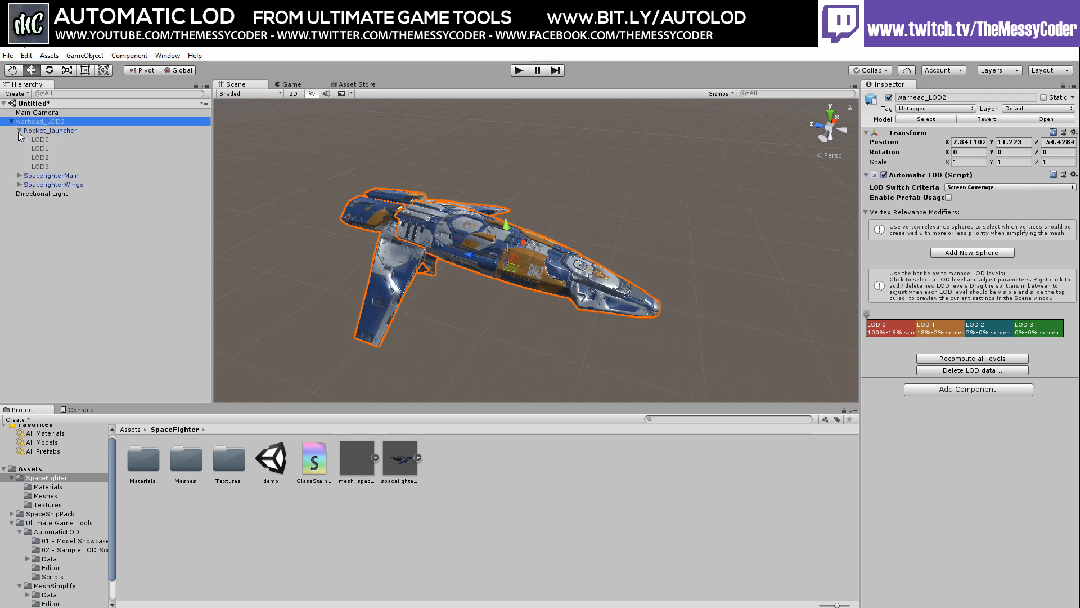
pyautogui.click(19, 176)
pyautogui.click(19, 220)
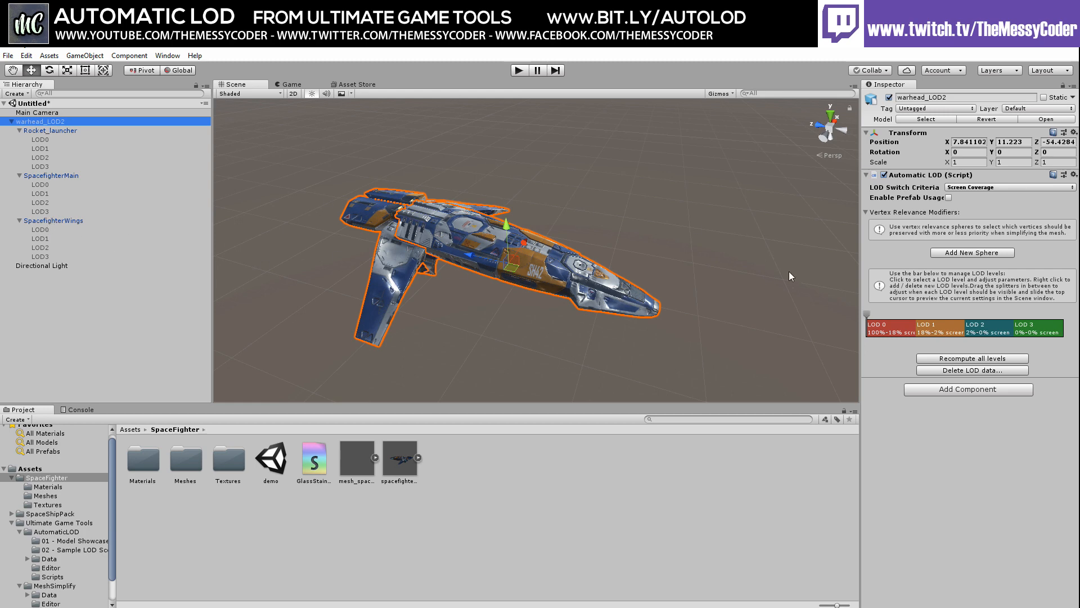
pyautogui.moveTo(916, 327); pyautogui.dragTo(990, 337)
# Set LOD 3 to 0% total vertices and LOD 1 to 61.1%
pyautogui.click(1019, 330)
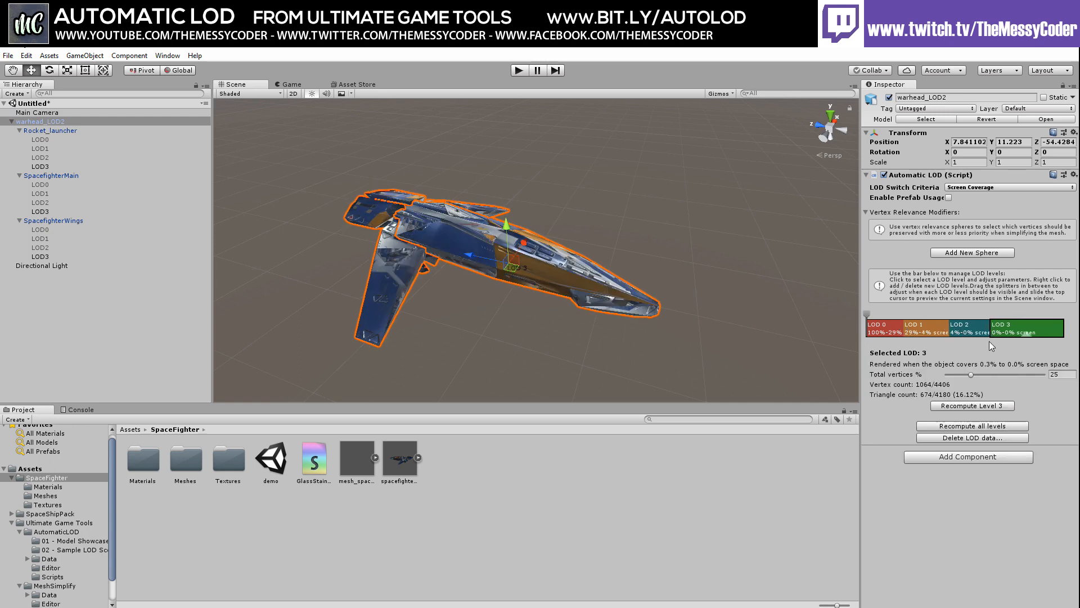
pyautogui.moveTo(971, 376); pyautogui.dragTo(1006, 375)
pyautogui.click(976, 332)
pyautogui.click(925, 327)
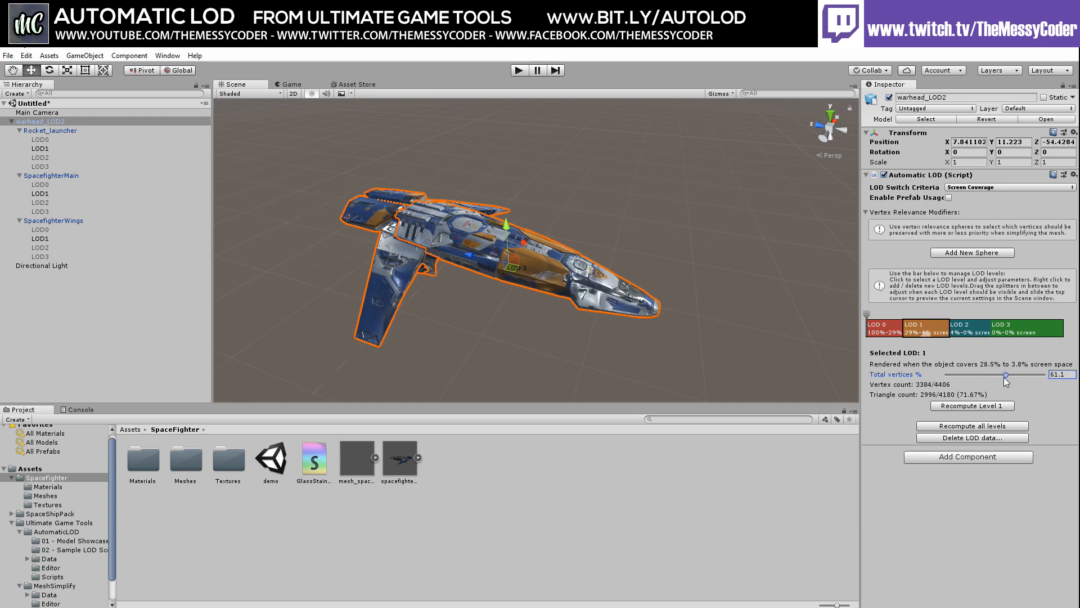
# Recompute all levels and preview LOD 2, LOD 3 and the Rocket_launcher LOD2 mesh
pyautogui.click(965, 427)
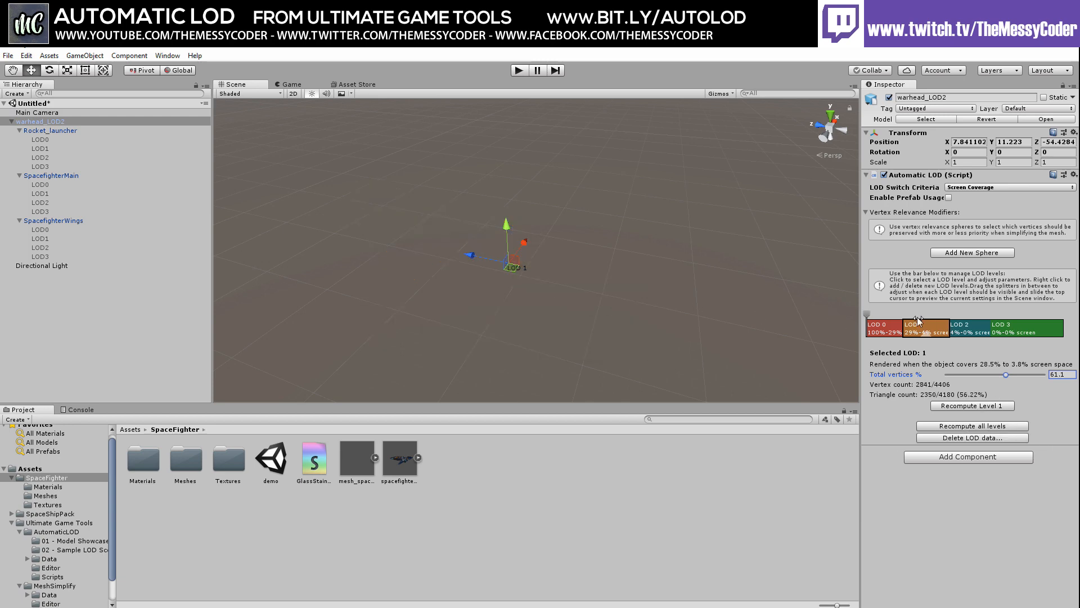
pyautogui.click(958, 333)
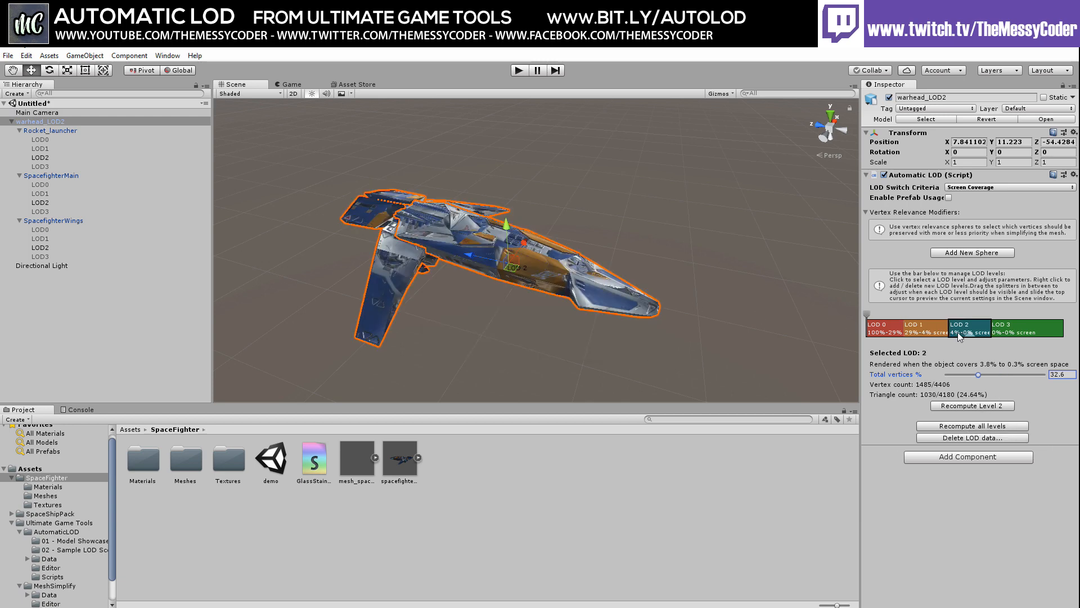
pyautogui.click(1010, 329)
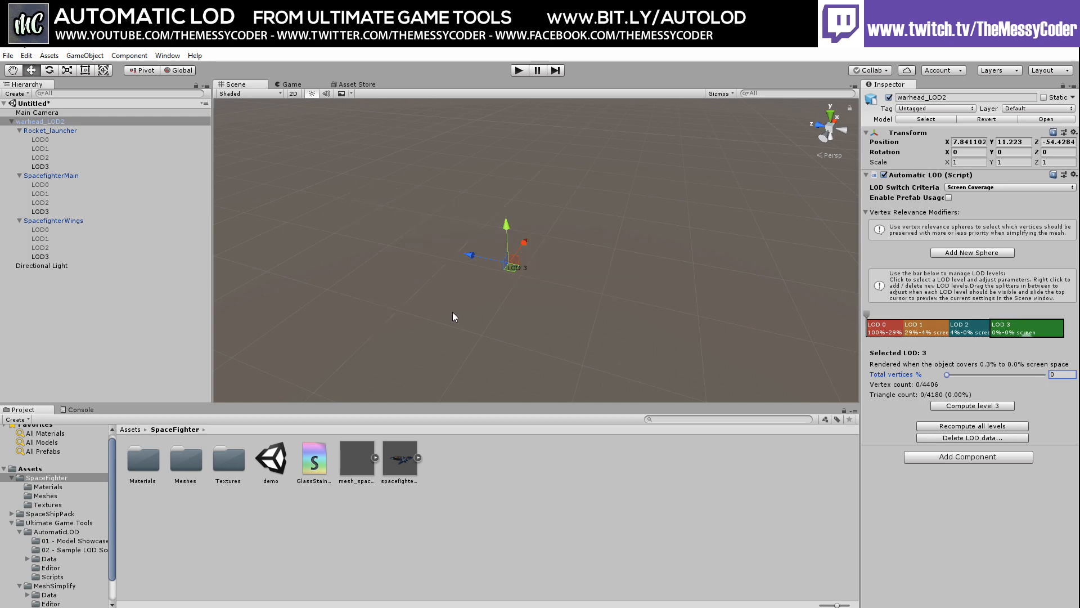
pyautogui.click(35, 157)
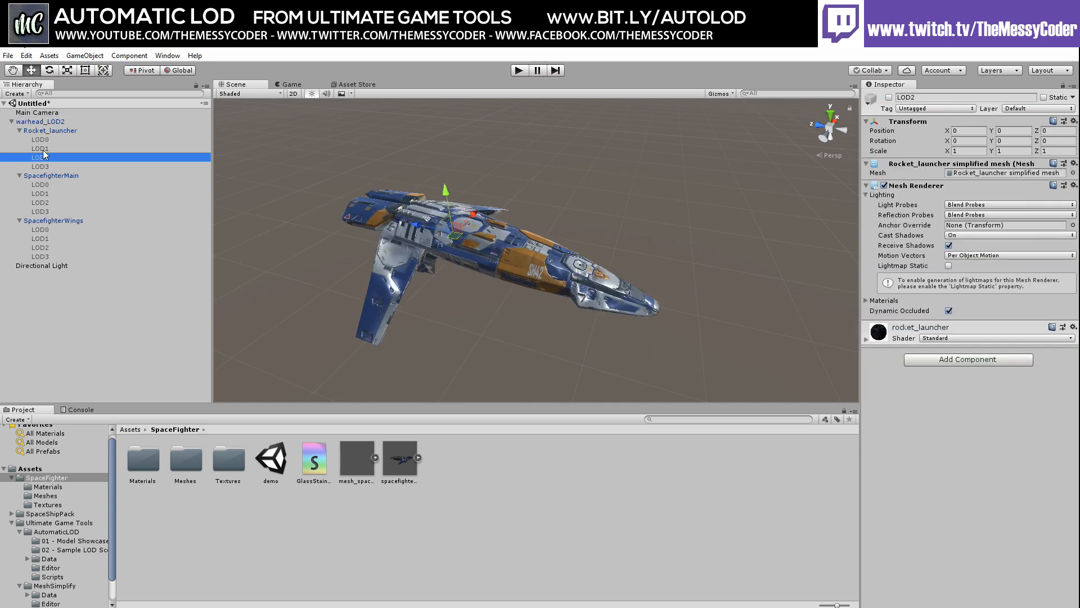
# Check Rocket_launcher's LOD1 and LOD0 meshes, then select SpacefighterMain
pyautogui.click(40, 148)
pyautogui.click(40, 139)
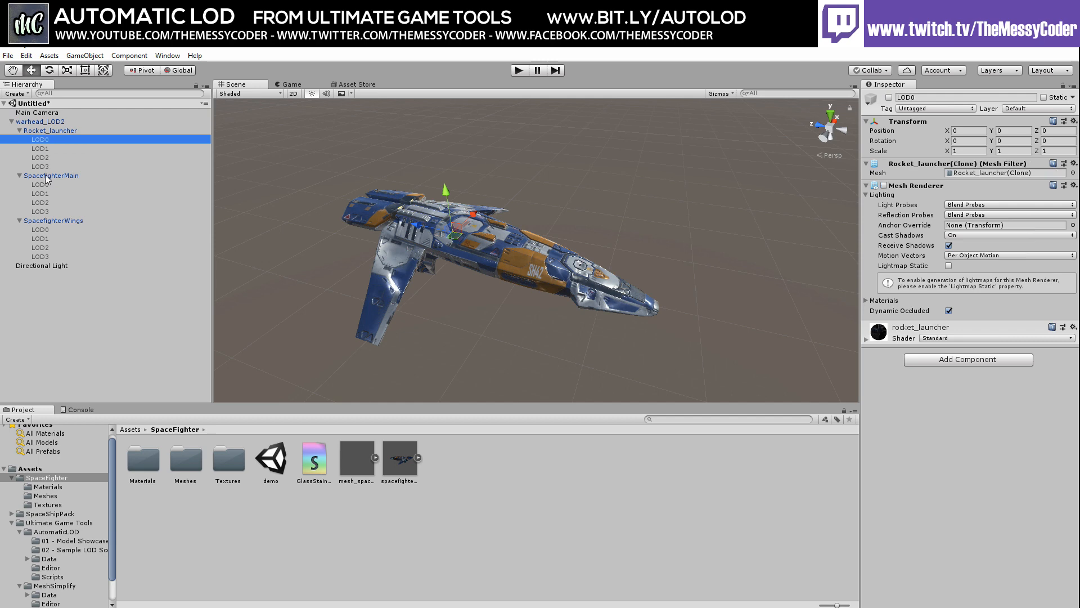
pyautogui.click(47, 176)
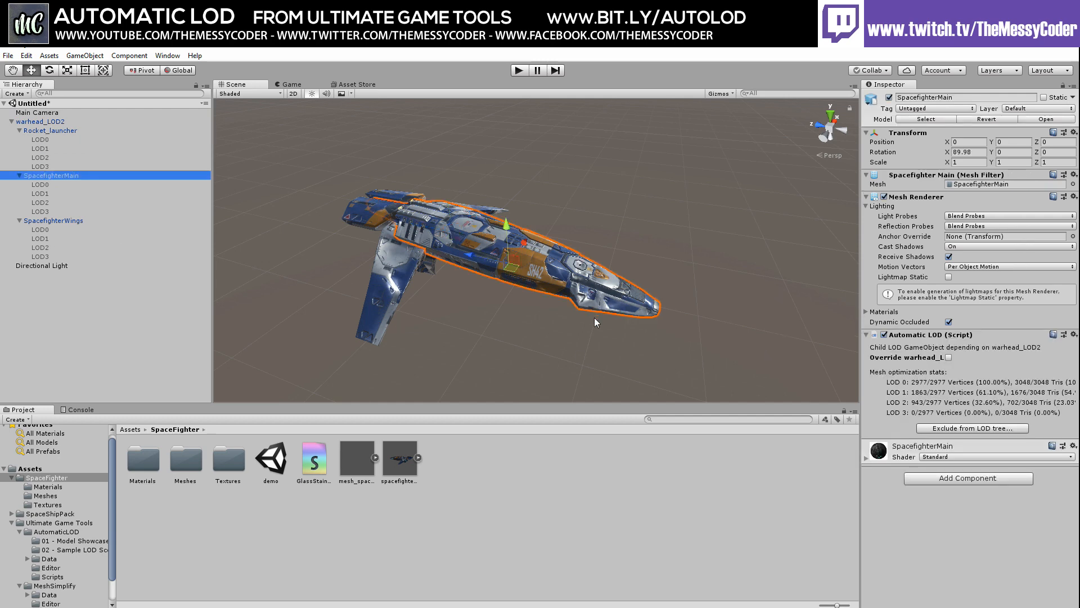
# Override SpacefighterMain's LOD vertex percentages to 100, 84, 66, 0 and regenerate LOD 2 and LOD 1
pyautogui.click(948, 358)
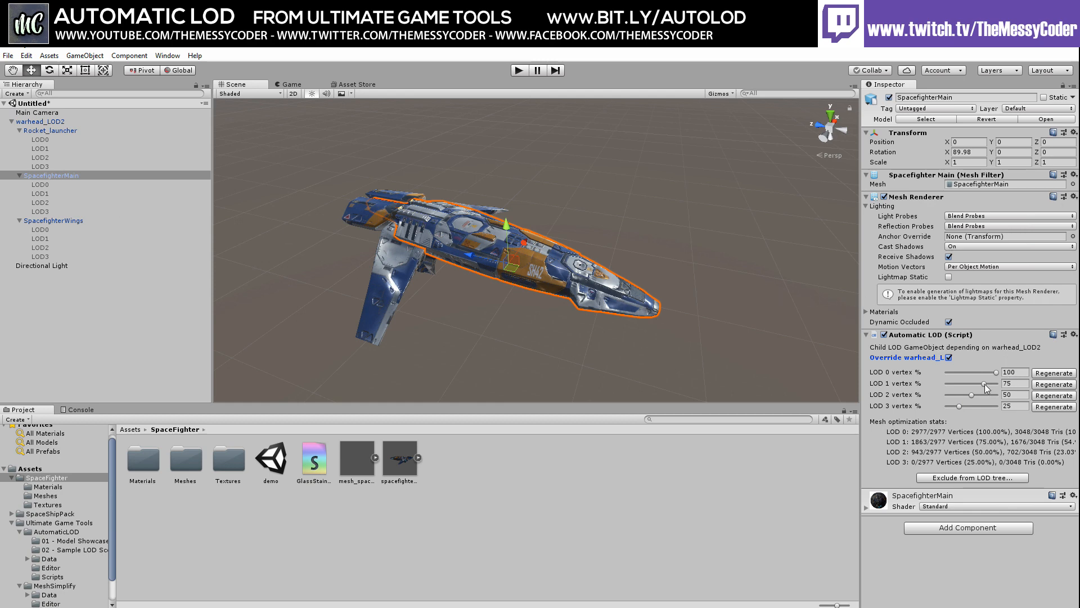
pyautogui.moveTo(984, 384); pyautogui.dragTo(946, 406)
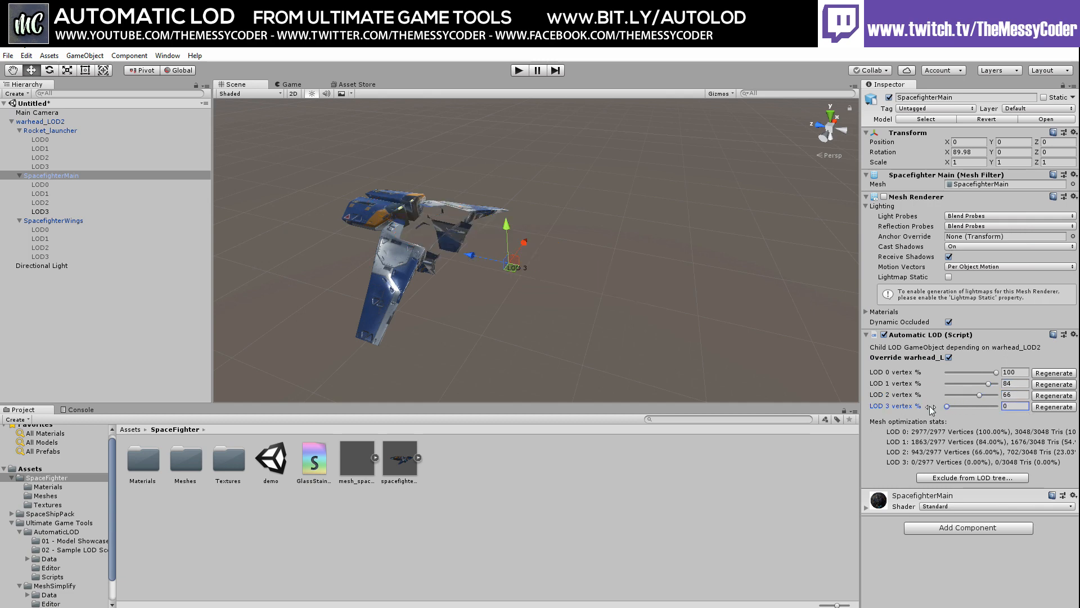
pyautogui.click(1046, 396)
pyautogui.click(1047, 385)
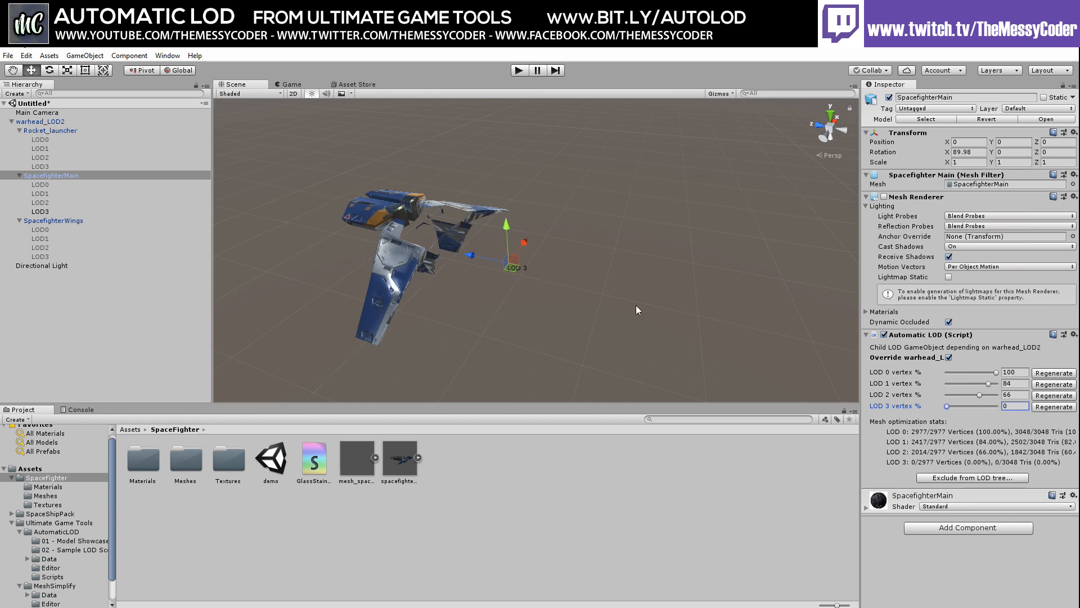
pyautogui.click(42, 121)
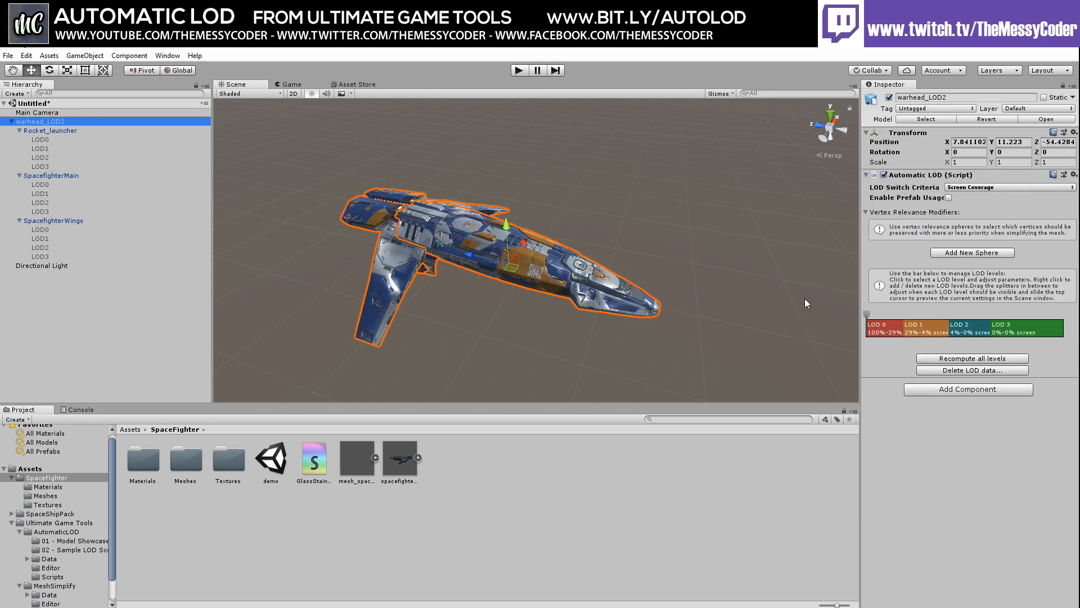
pyautogui.click(921, 326)
pyautogui.click(1007, 330)
pyautogui.click(977, 331)
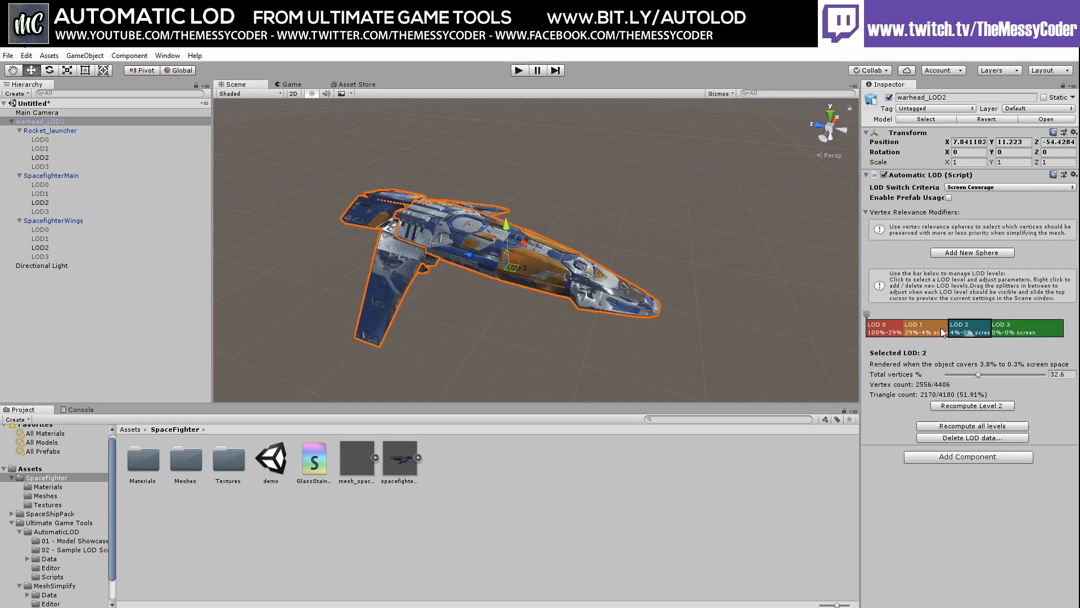
pyautogui.click(933, 332)
pyautogui.click(891, 328)
pyautogui.click(925, 325)
pyautogui.click(977, 326)
pyautogui.click(1002, 326)
pyautogui.click(955, 331)
pyautogui.click(925, 330)
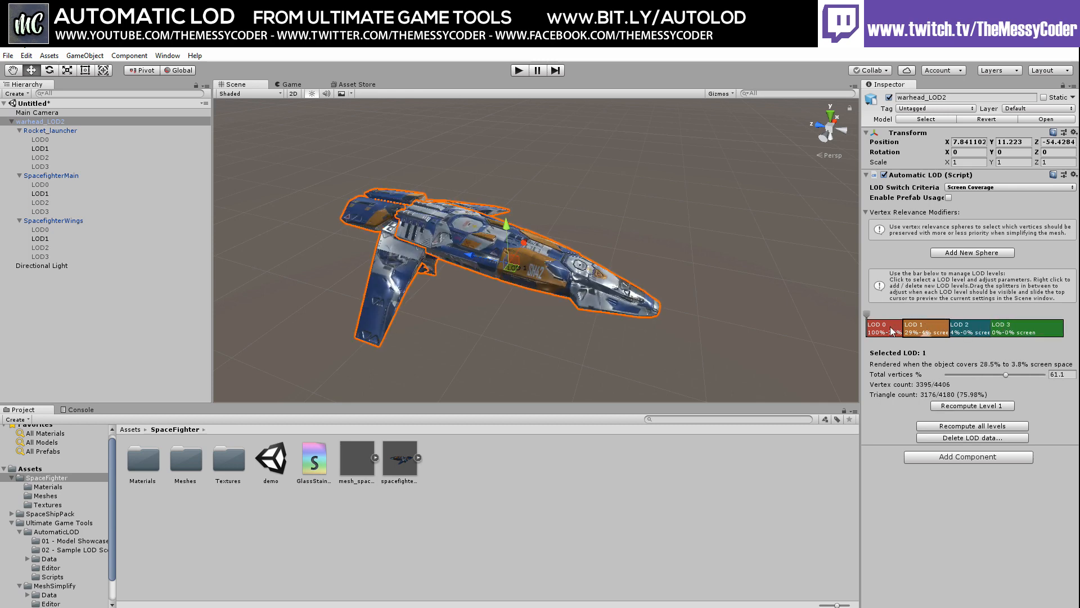
pyautogui.click(891, 331)
pyautogui.click(919, 331)
pyautogui.moveTo(877, 316); pyautogui.dragTo(909, 317)
# Add a vertex relevance sphere to warhead_LOD2 and scale it to 5 on X, Y and Z
pyautogui.click(978, 254)
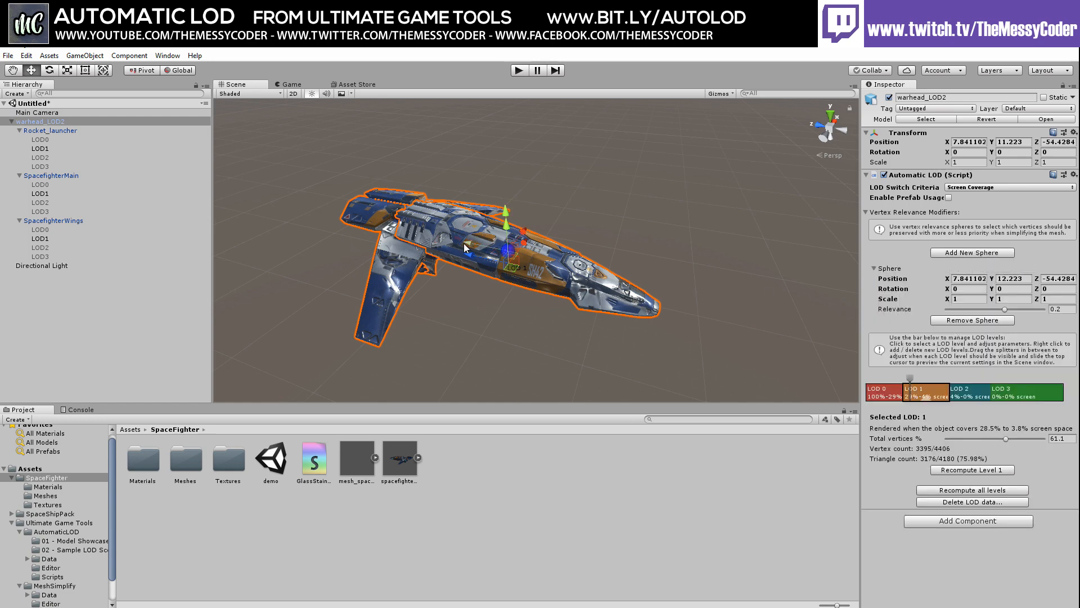
pyautogui.moveTo(464, 244); pyautogui.dragTo(338, 242)
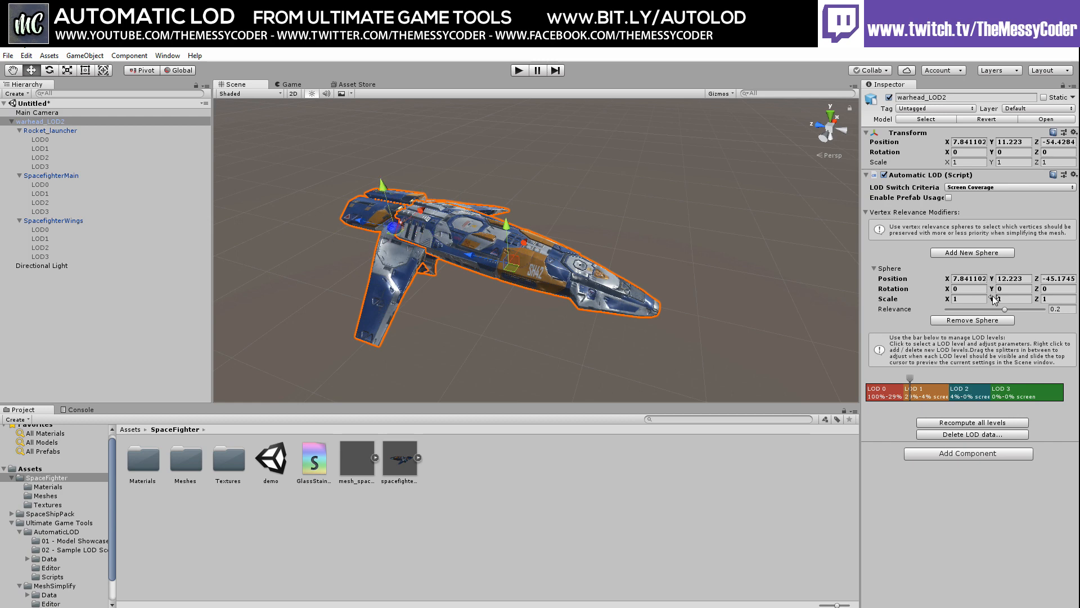
pyautogui.click(998, 300)
pyautogui.moveTo(998, 299); pyautogui.dragTo(1017, 297)
pyautogui.write('5')
pyautogui.press('Tab')
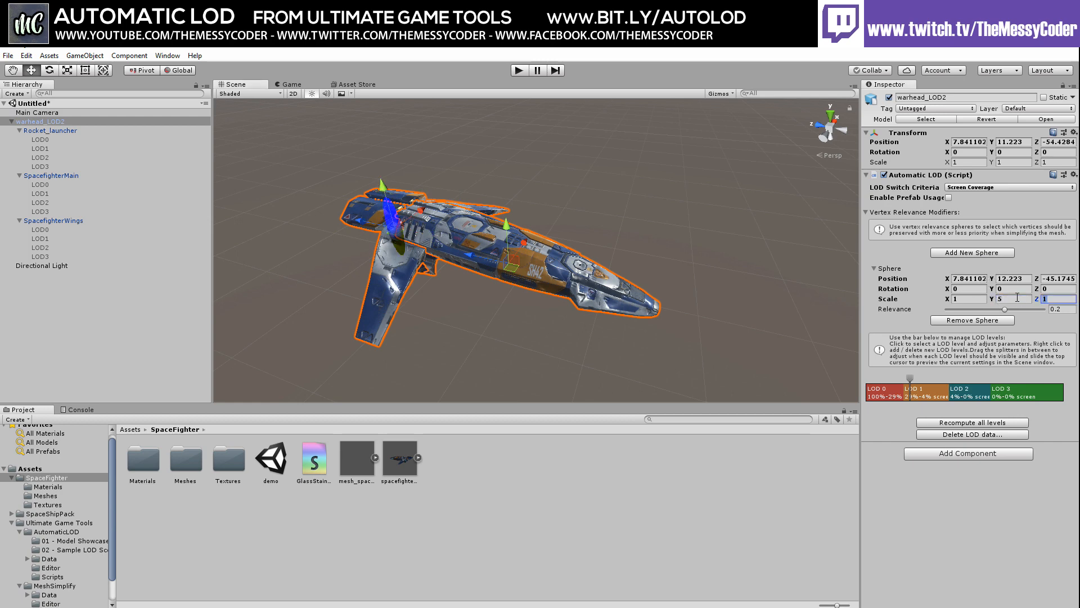
pyautogui.write('5')
pyautogui.press('Tab')
pyautogui.press('Tab')
pyautogui.hotkey('shift', 'Tab')
pyautogui.hotkey('shift', 'Tab')
pyautogui.hotkey('shift', 'Tab')
pyautogui.hotkey('shift', 'Tab')
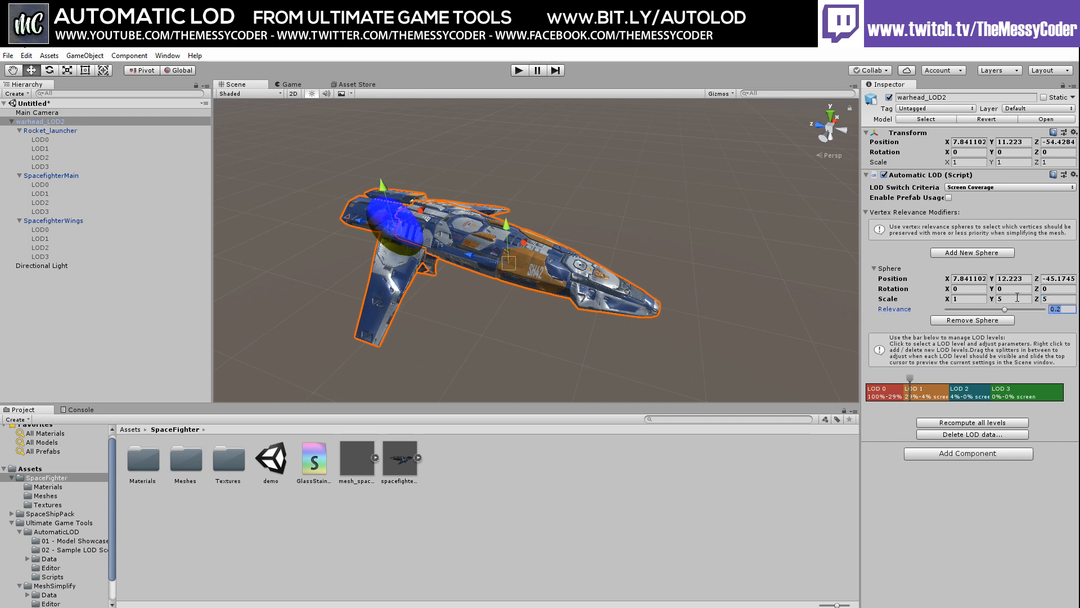
pyautogui.write('5')
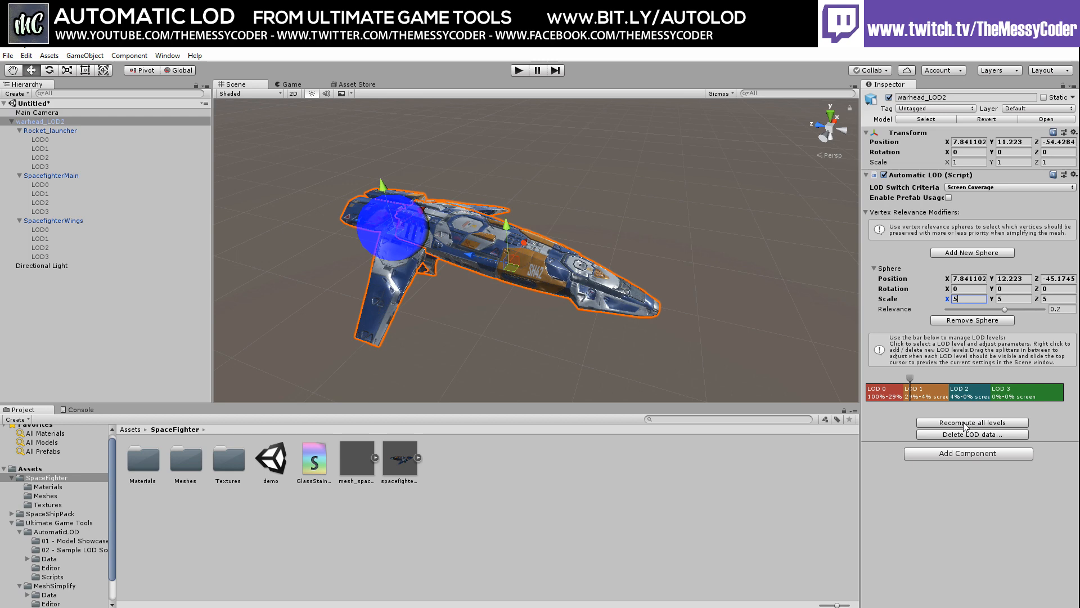
pyautogui.scroll(6, 463, 250)
pyautogui.scroll(2, 458, 286)
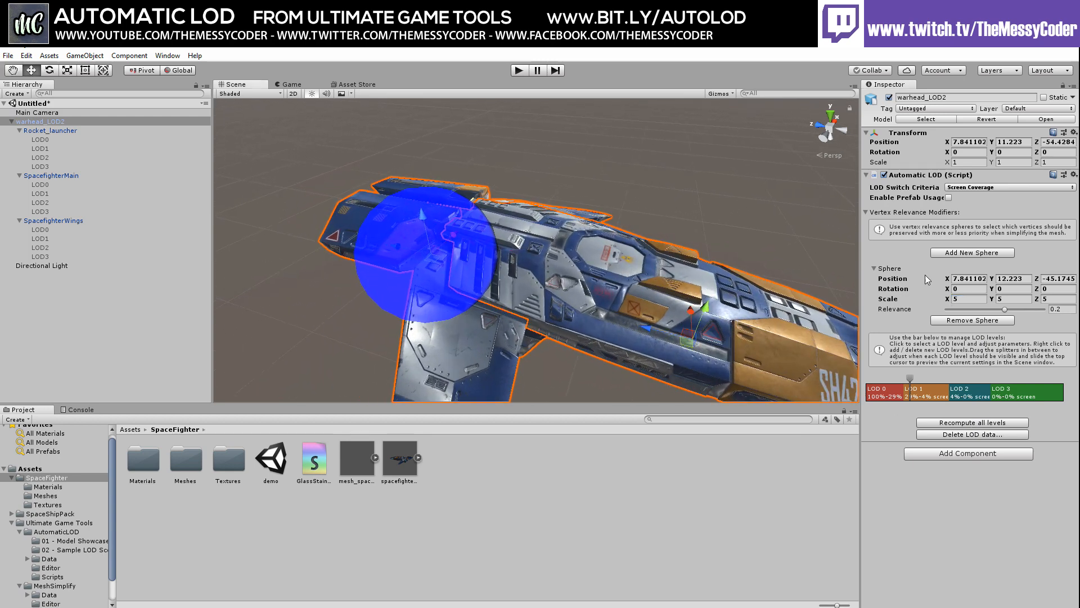
# Position the relevance sphere at 8.1, 13.4, -45.39 over the ship's hull
pyautogui.click(955, 280)
pyautogui.write('8.4')
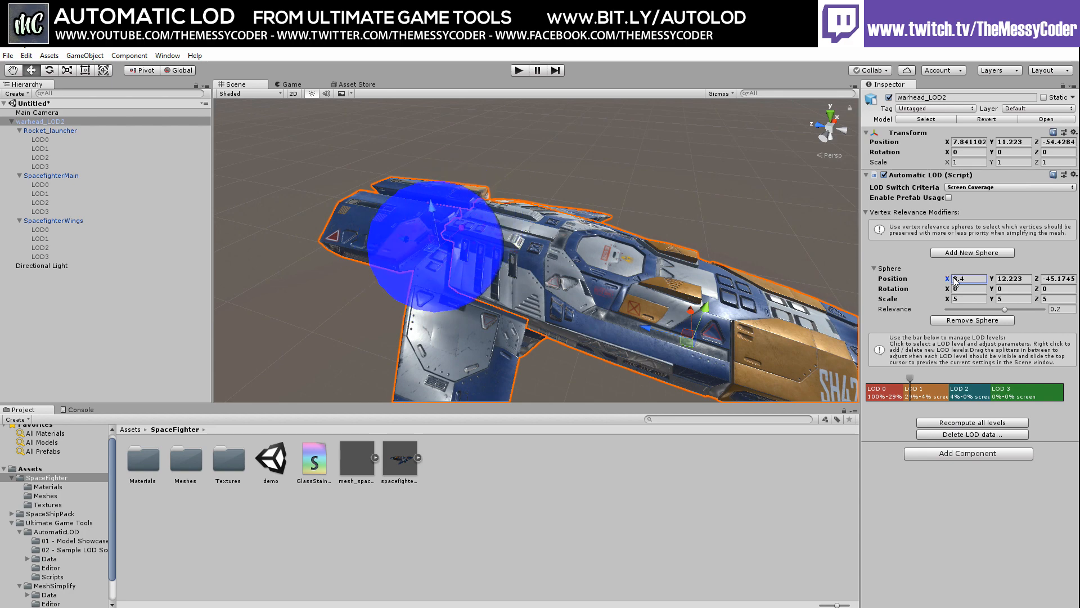
pyautogui.moveTo(953, 277); pyautogui.dragTo(960, 278)
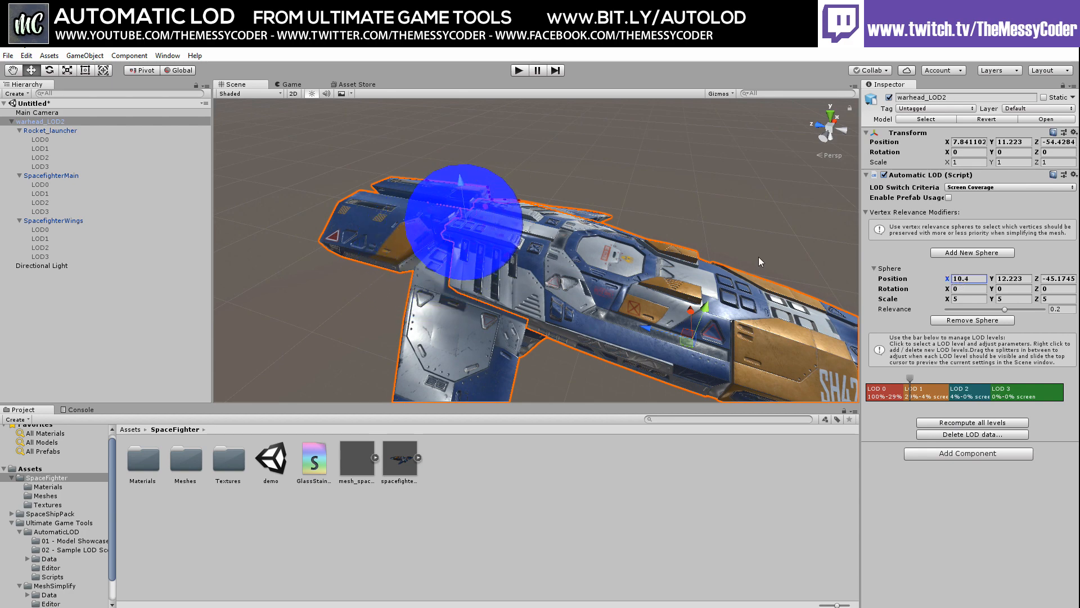
pyautogui.scroll(4, 520, 249)
pyautogui.moveTo(449, 232); pyautogui.dragTo(599, 306, button='middle')
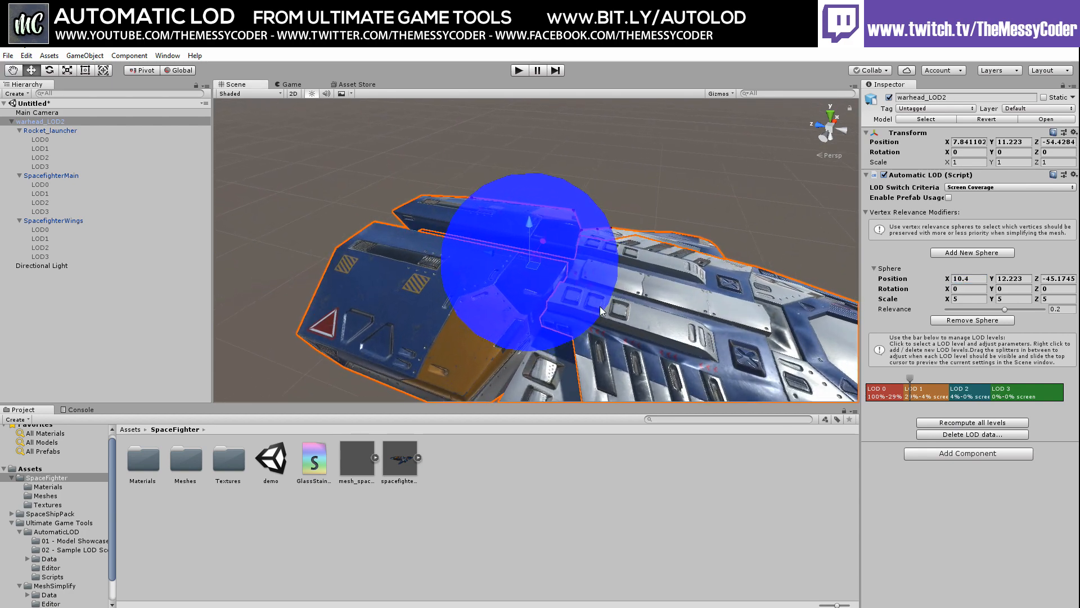
pyautogui.scroll(2, 696, 295)
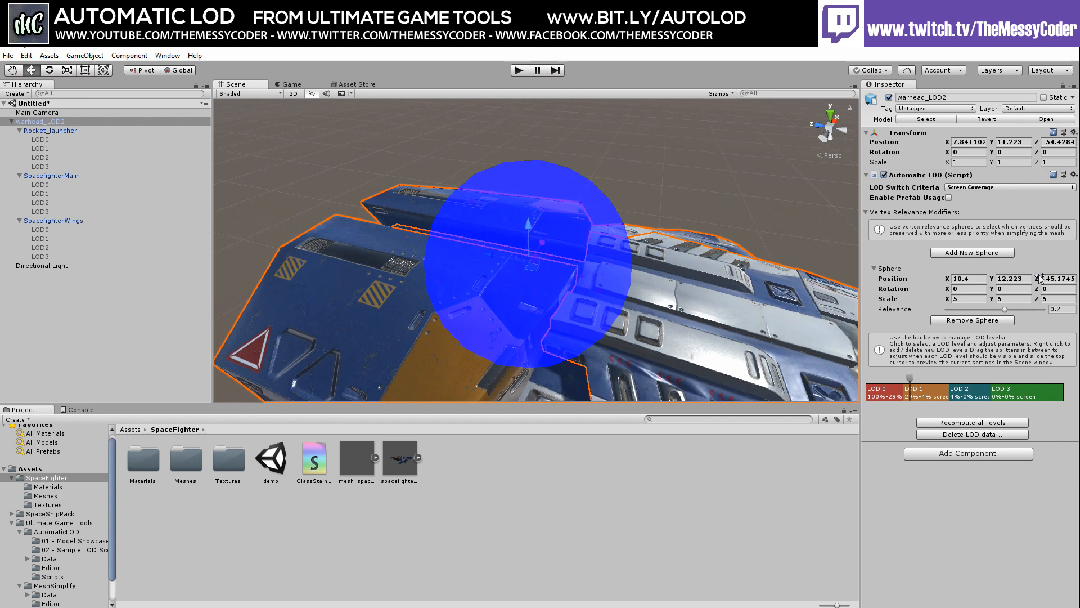
pyautogui.moveTo(1035, 278); pyautogui.dragTo(1032, 278)
pyautogui.moveTo(677, 241); pyautogui.dragTo(557, 277, button='right')
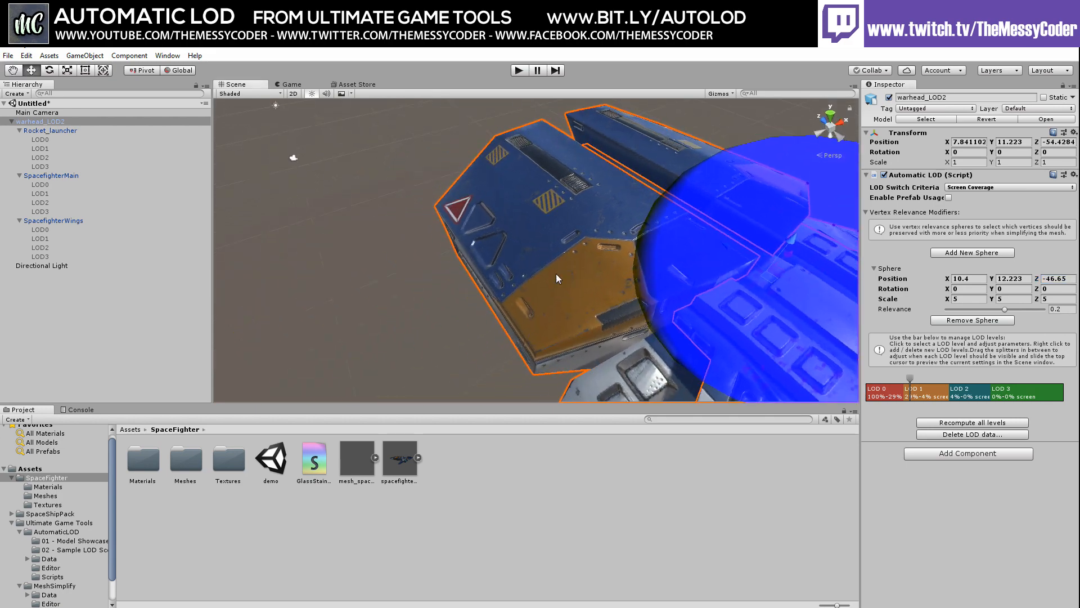
pyautogui.moveTo(557, 248); pyautogui.dragTo(428, 235, button='middle')
pyautogui.scroll(-3, 600, 249)
pyautogui.moveTo(600, 249); pyautogui.dragTo(389, 291, button='middle')
pyautogui.moveTo(993, 278); pyautogui.dragTo(931, 279)
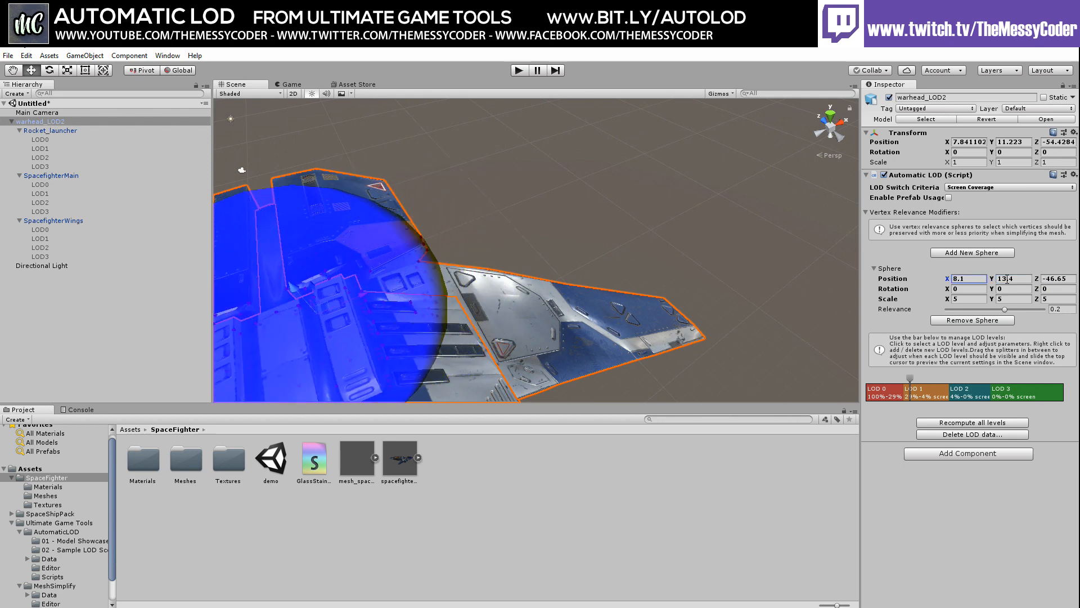
pyautogui.moveTo(1037, 281); pyautogui.dragTo(1046, 281)
pyautogui.moveTo(419, 275); pyautogui.dragTo(963, 242, button='middle')
pyautogui.moveTo(542, 240); pyautogui.dragTo(734, 243, button='right')
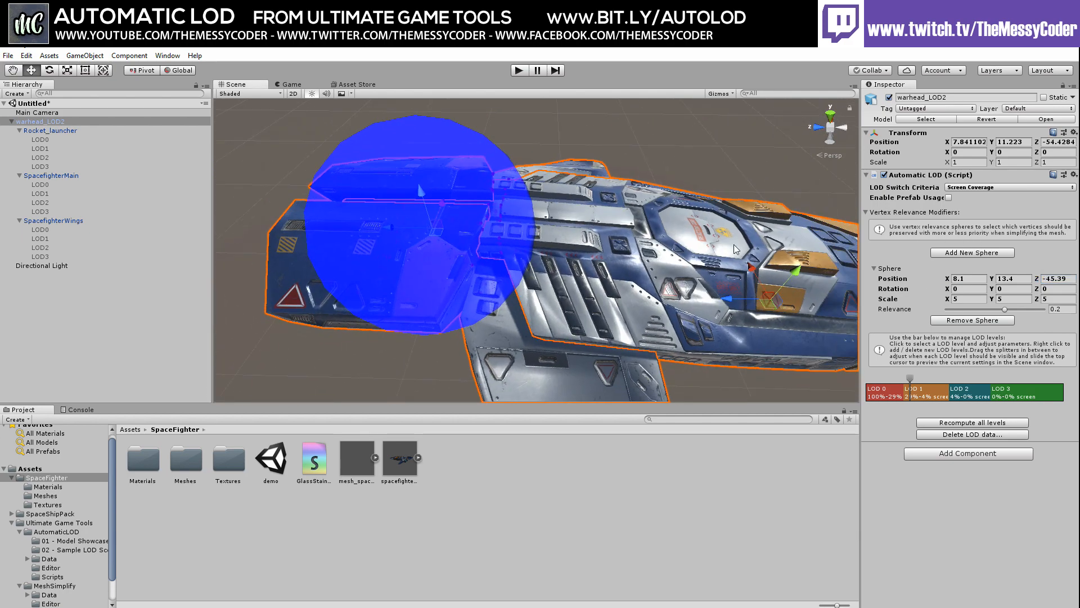
# Recompute all LOD levels and preview LOD 1–3 against LOD 0
pyautogui.click(968, 423)
pyautogui.click(886, 396)
pyautogui.click(926, 392)
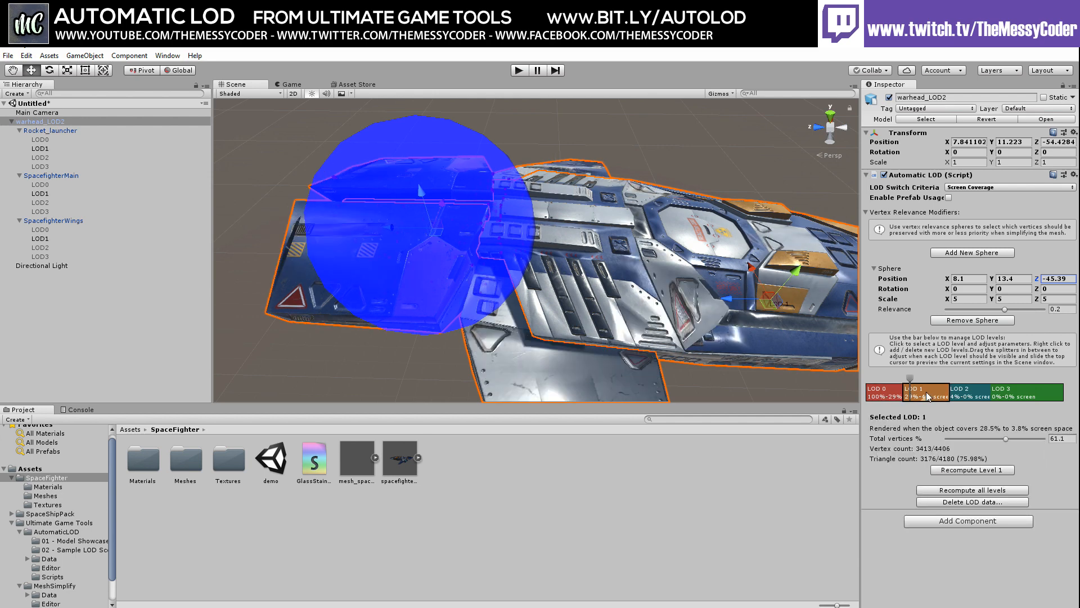
pyautogui.click(967, 397)
pyautogui.click(1002, 397)
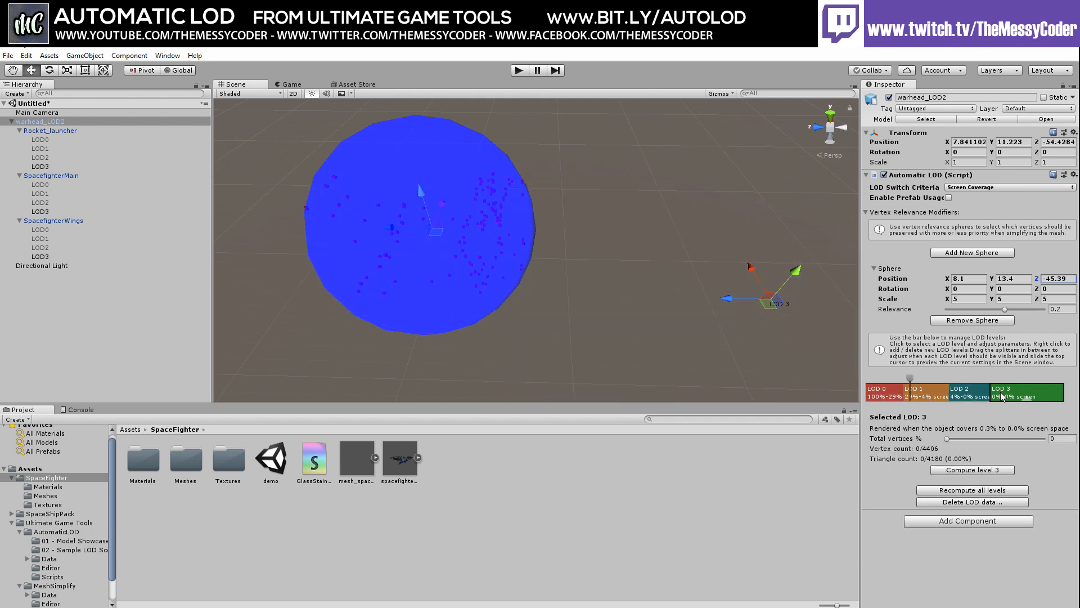
pyautogui.click(962, 396)
pyautogui.click(917, 393)
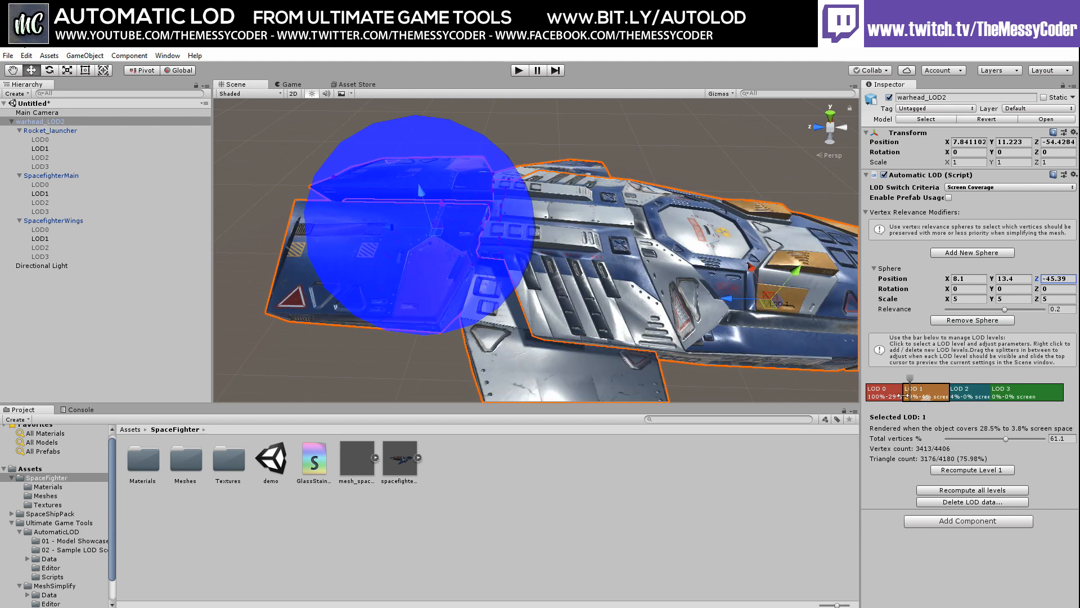
pyautogui.click(889, 396)
pyautogui.click(916, 395)
# Inspect the Rocket_launcher LOD1 mesh and SpacefighterMain, then view warhead_LOD2 from above
pyautogui.click(40, 149)
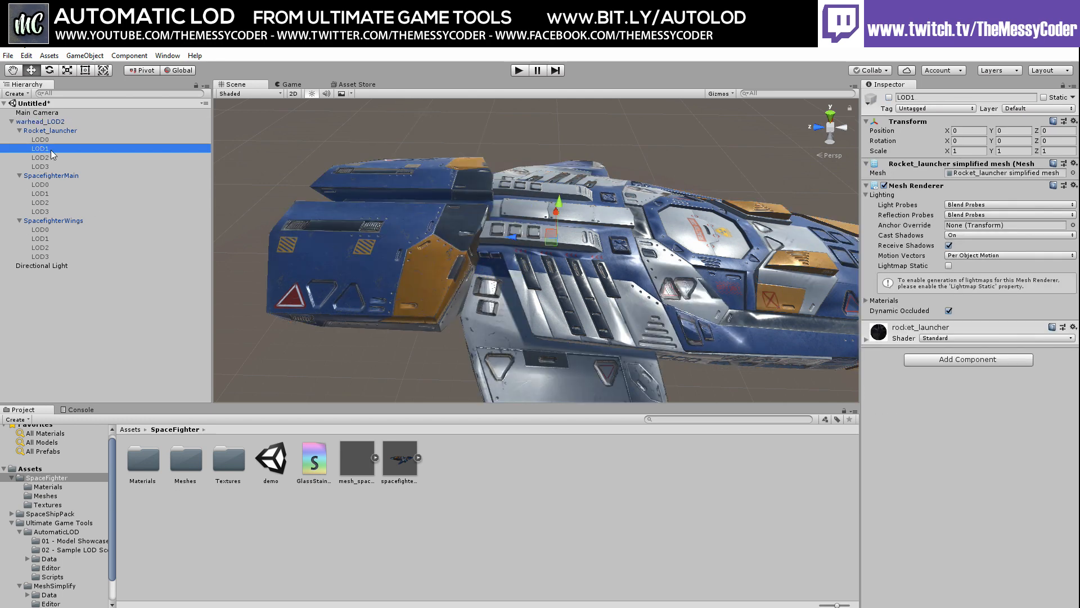
pyautogui.click(43, 175)
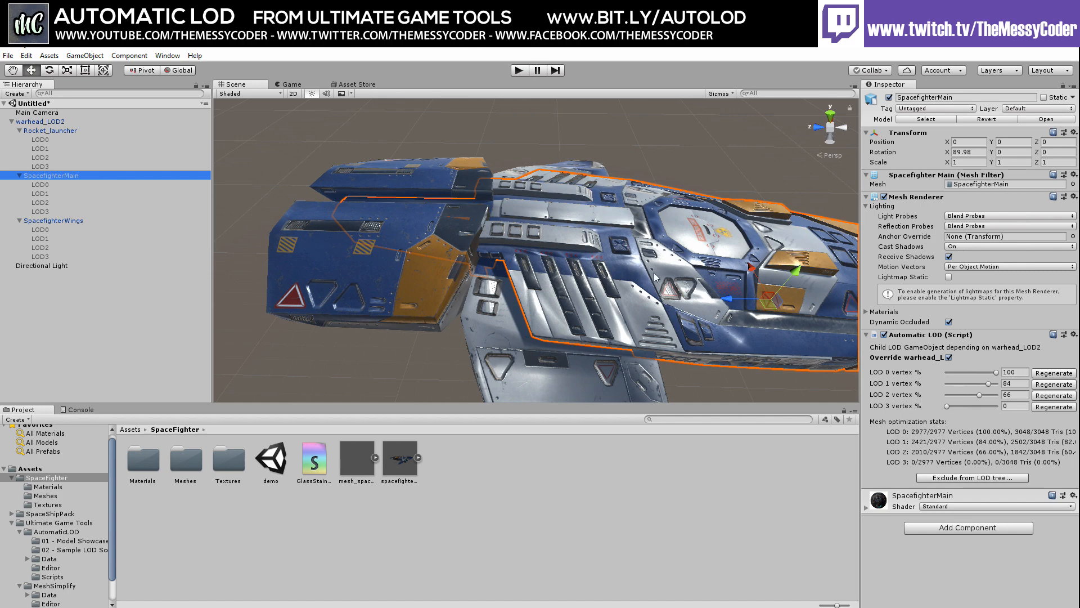
pyautogui.moveTo(675, 269); pyautogui.dragTo(478, 261, button='middle')
pyautogui.moveTo(281, 232); pyautogui.dragTo(223, 227, button='middle')
pyautogui.click(40, 122)
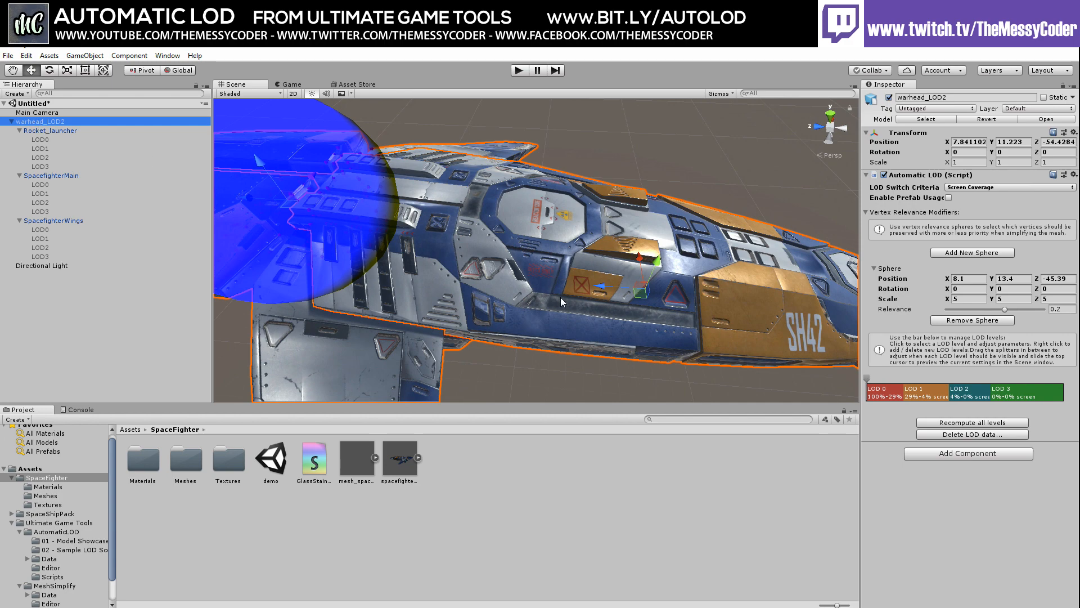
pyautogui.moveTo(560, 297); pyautogui.dragTo(484, 263, button='middle')
pyautogui.keyDown('alt'); pyautogui.moveTo(642, 253); pyautogui.dragTo(524, 298); pyautogui.keyUp('alt')
pyautogui.moveTo(580, 286); pyautogui.dragTo(370, 233, button='middle')
pyautogui.scroll(-1, 450, 263)
pyautogui.scroll(-2, 385, 259)
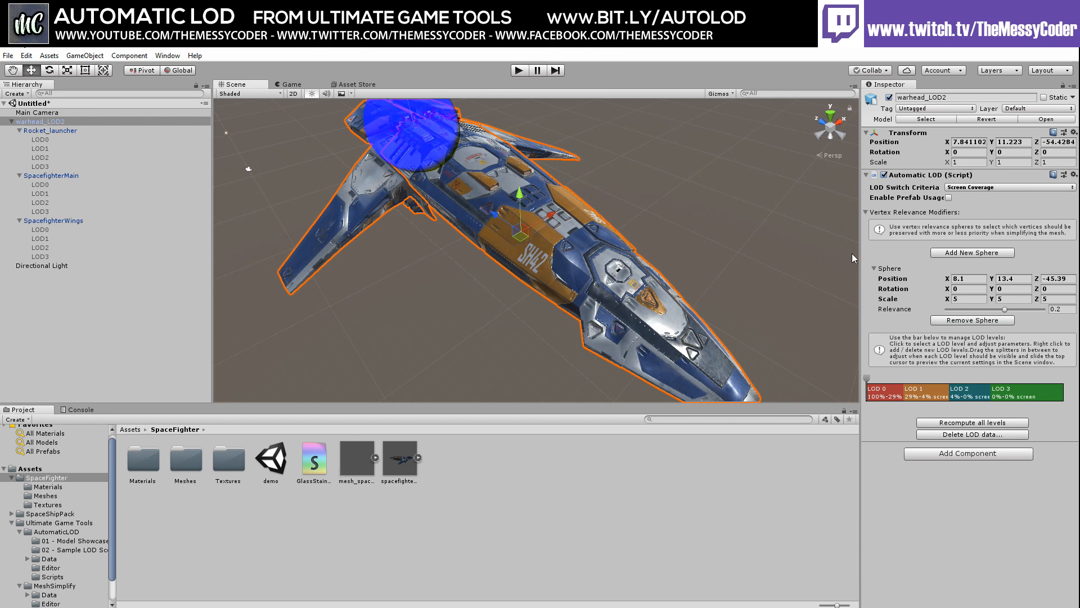
# Enable Prefab Usage and save warhead_LOD2's mesh asset in the SpaceFighter folder
pyautogui.click(948, 198)
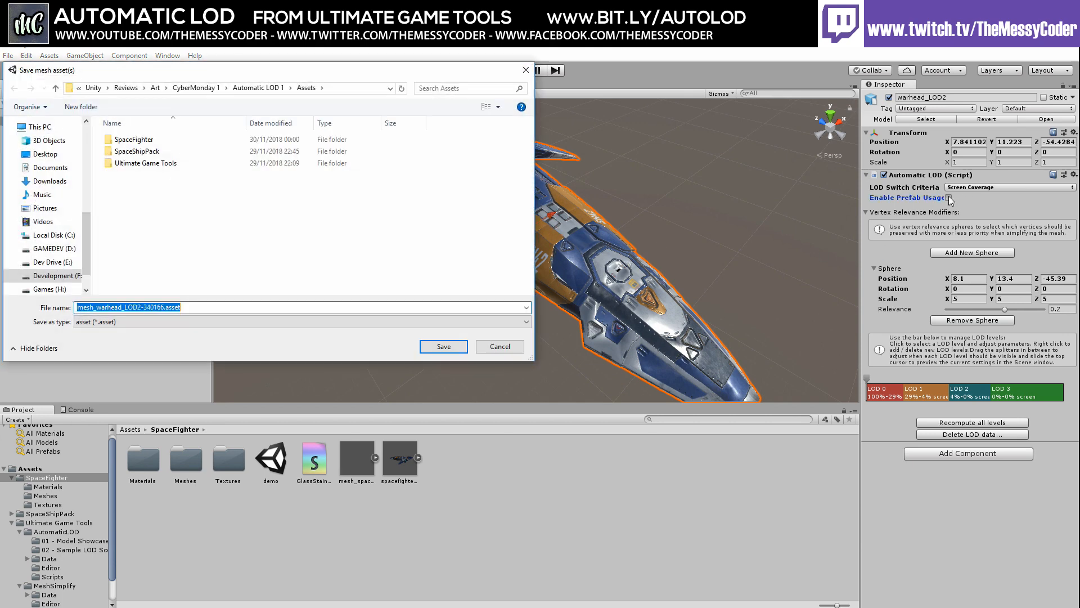
pyautogui.doubleClick(137, 140)
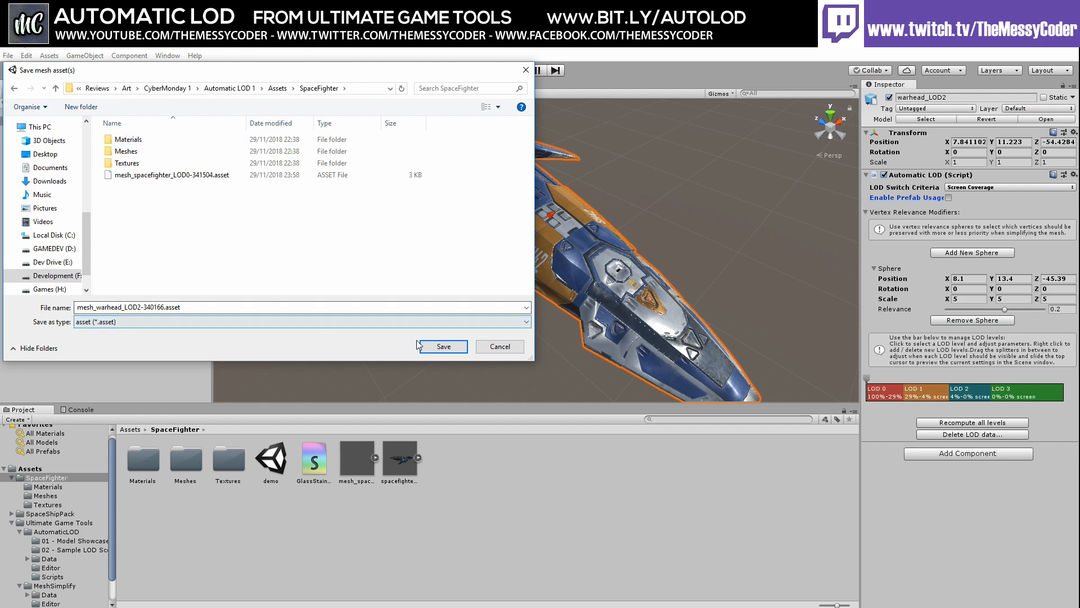
pyautogui.click(444, 346)
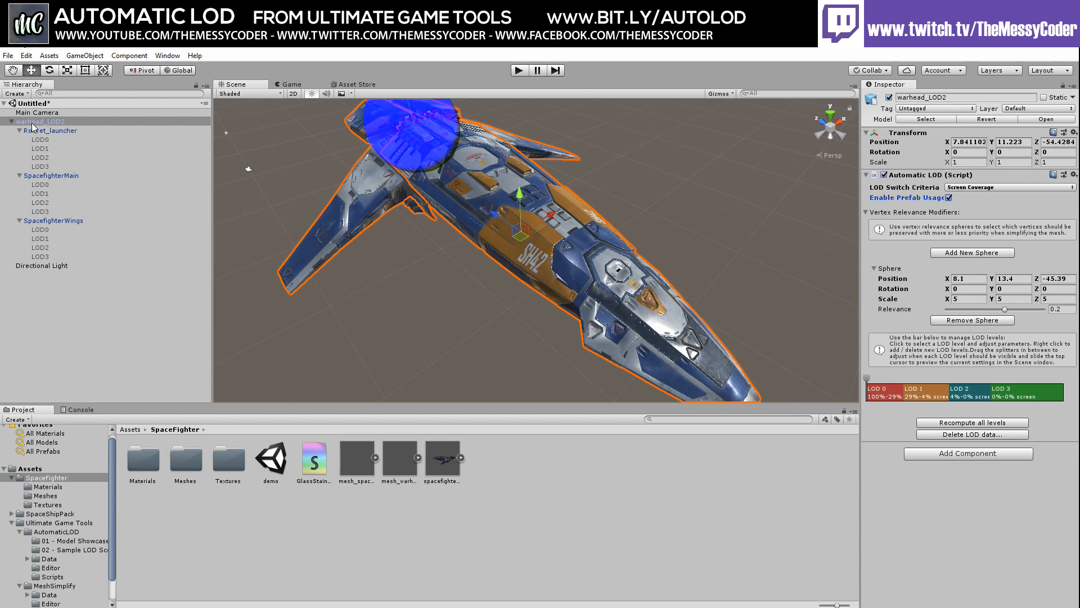
# Make a warhead_LOD2 prefab in SpaceFighter and place a spacefighter copy in the scene
pyautogui.moveTo(32, 127); pyautogui.dragTo(526, 460)
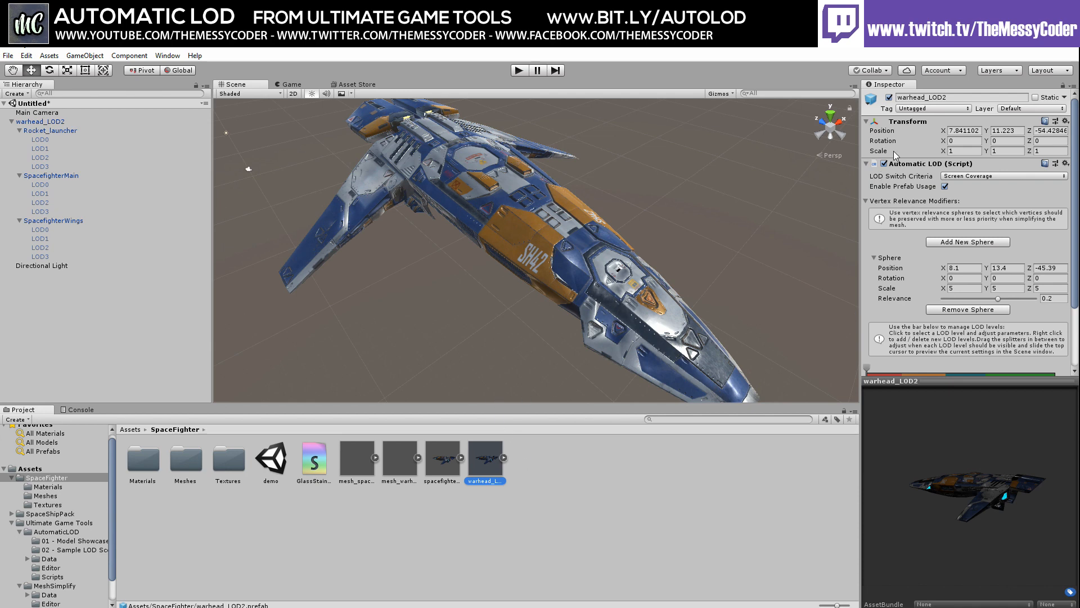
pyautogui.click(11, 122)
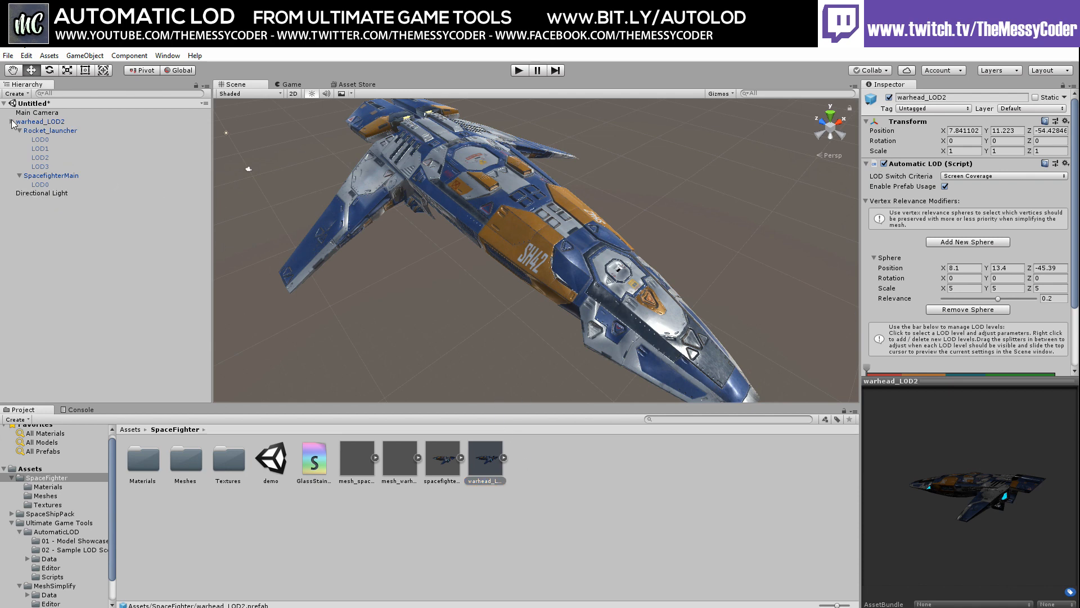
pyautogui.moveTo(441, 458); pyautogui.dragTo(229, 263)
# Delete spacefighter_LOD0's two relevance spheres and preview it at the LOD 2 distance
pyautogui.scroll(-5, 360, 260)
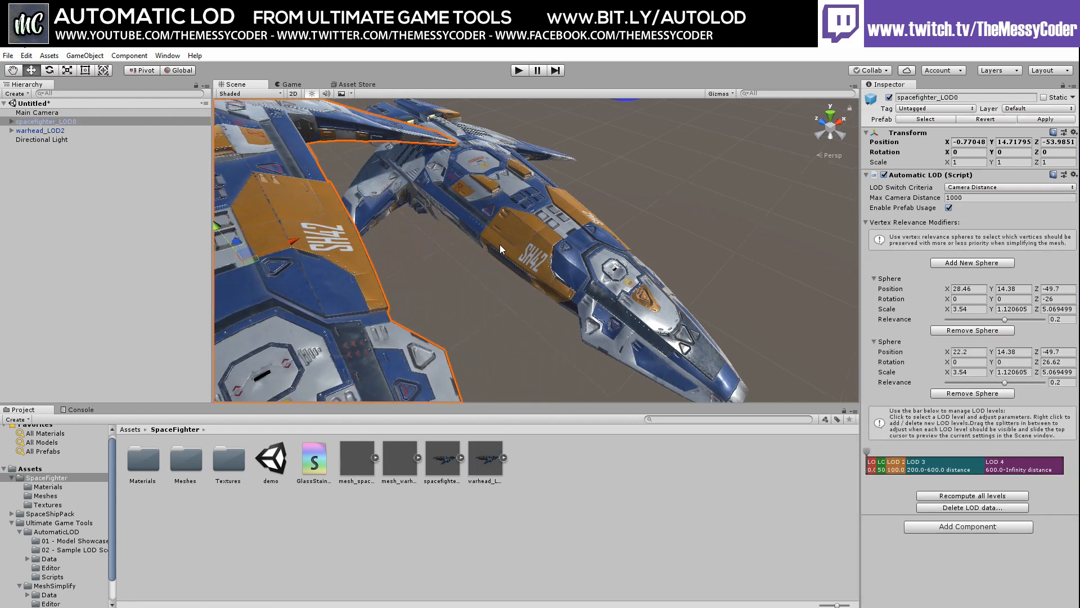
pyautogui.moveTo(429, 257); pyautogui.dragTo(469, 243, button='middle')
pyautogui.scroll(-6, 463, 259)
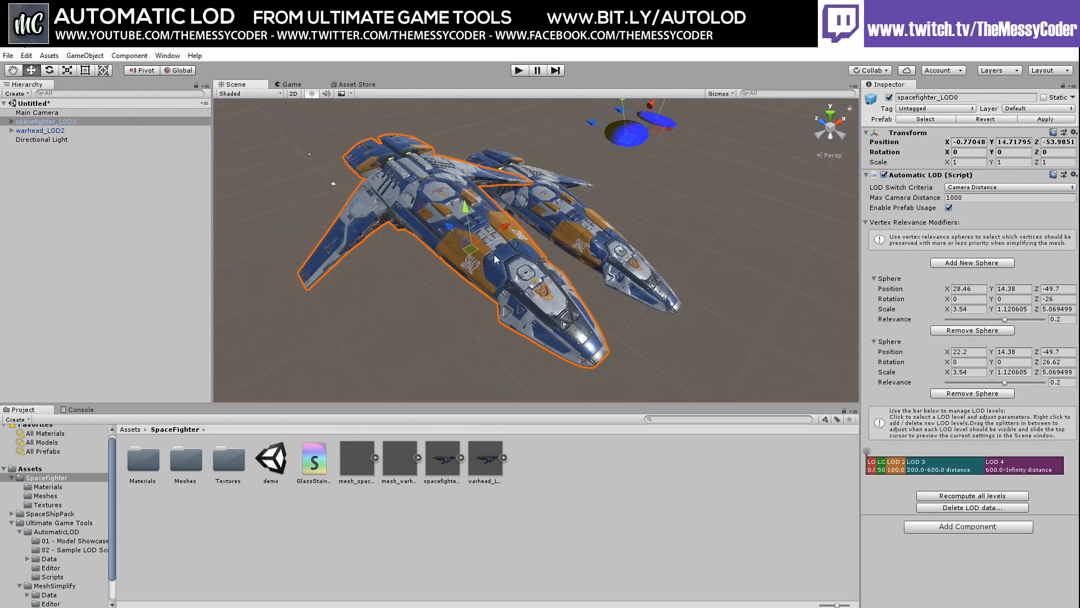
pyautogui.scroll(-4, 456, 274)
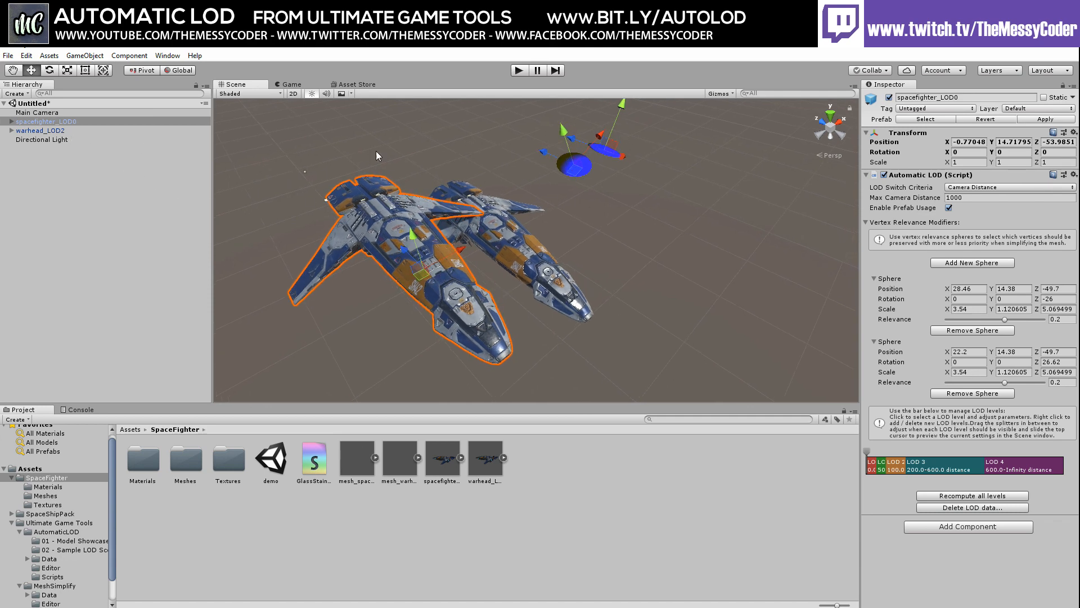
pyautogui.click(31, 122)
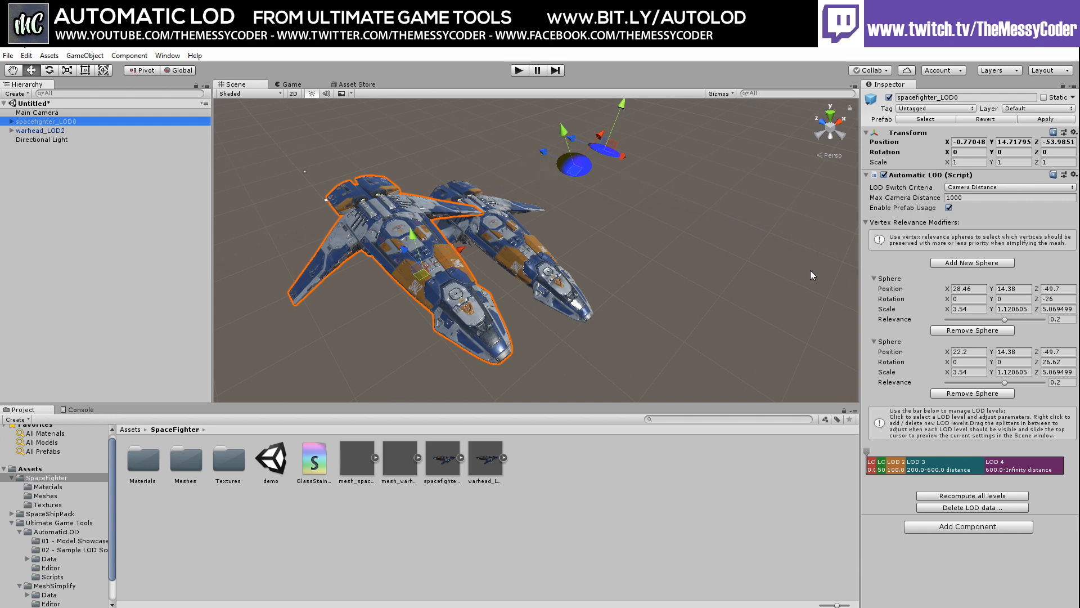
pyautogui.click(958, 393)
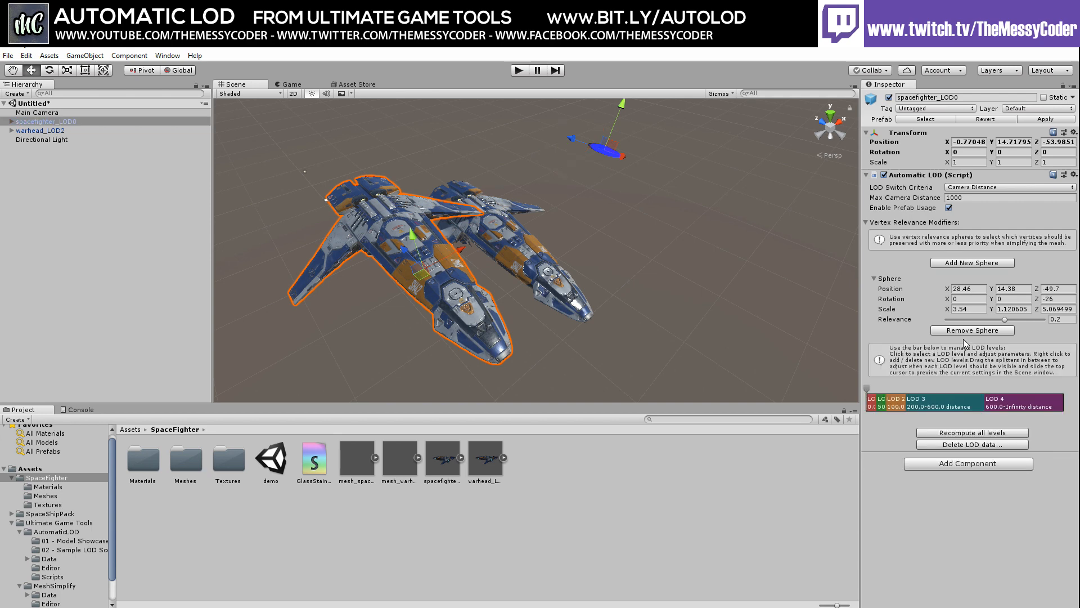
pyautogui.click(967, 332)
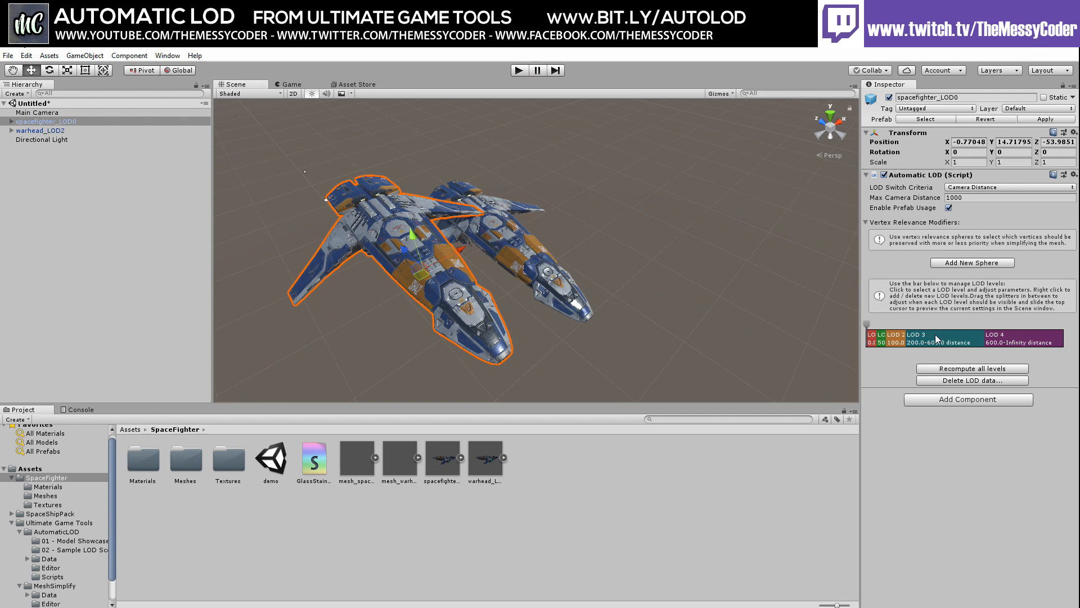
pyautogui.moveTo(867, 324)
pyautogui.mouseDown()
pyautogui.moveTo(914, 327)
pyautogui.moveTo(870, 327)
pyautogui.mouseUp()
pyautogui.click(576, 239)
pyautogui.moveTo(391, 261); pyautogui.dragTo(585, 274, button='middle')
pyautogui.moveTo(484, 279)
pyautogui.mouseDown(button='right')
pyautogui.moveTo(555, 282)
pyautogui.moveTo(503, 302)
pyautogui.moveTo(526, 293)
pyautogui.moveTo(472, 279)
pyautogui.mouseUp(button='right')
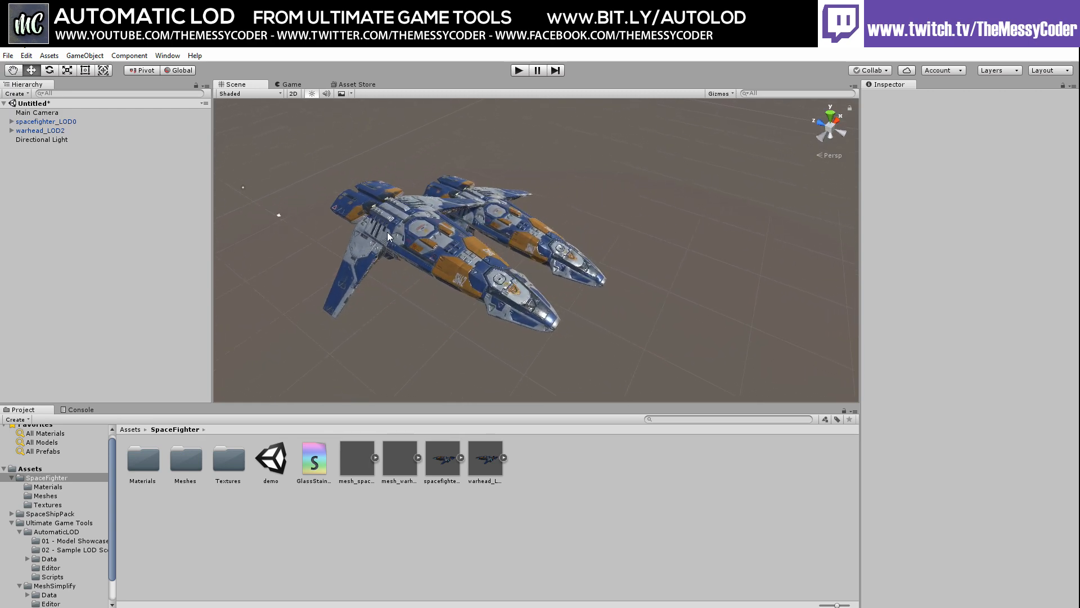
pyautogui.moveTo(610, 212); pyautogui.dragTo(684, 212, button='middle')
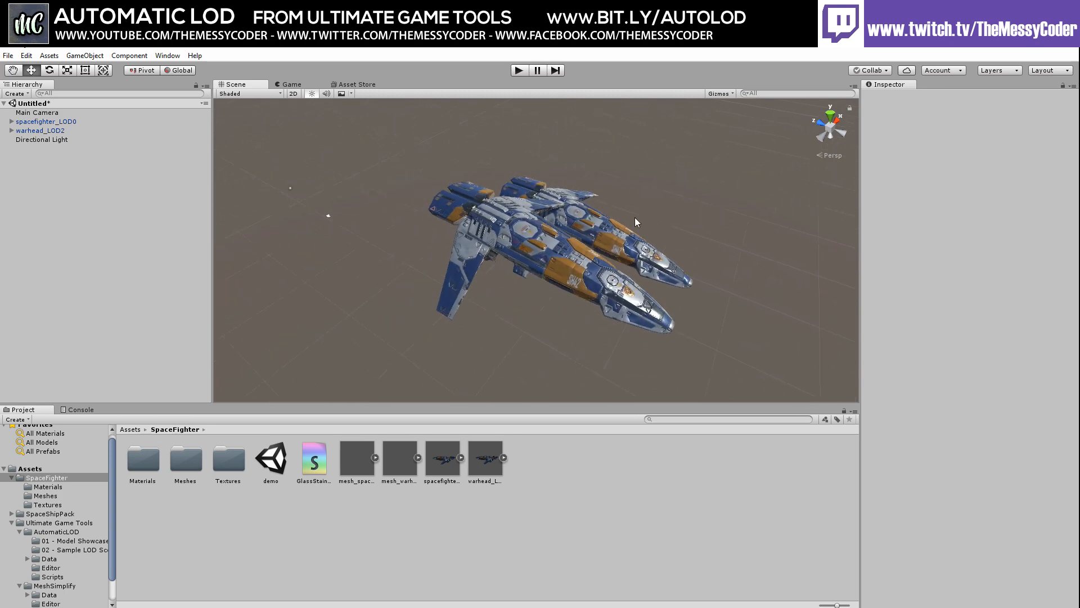
pyautogui.moveTo(630, 220); pyautogui.dragTo(496, 225, button='right')
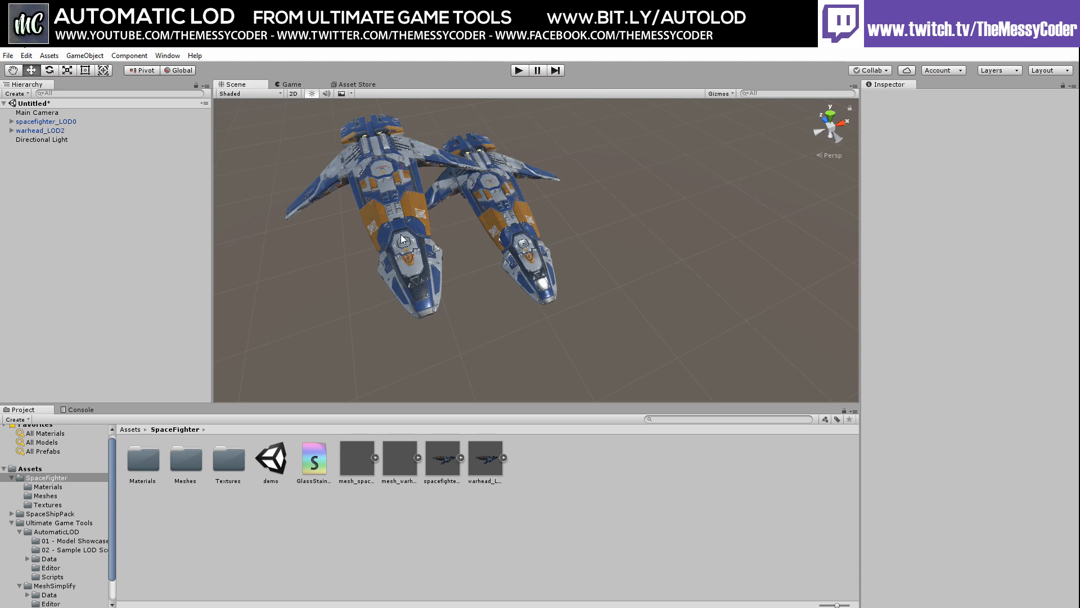
pyautogui.moveTo(397, 253); pyautogui.dragTo(513, 276, button='middle')
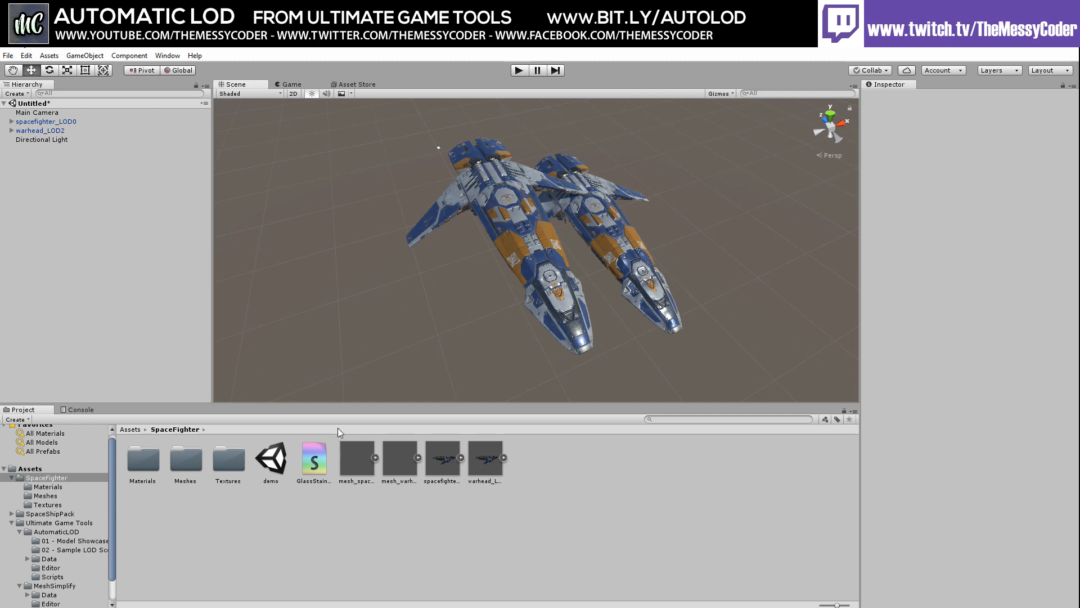
# Open SpaceShipPack/Prefabs and compare the PixelMakeVoyager_WithGuns and WithoutGuns prefabs
pyautogui.click(50, 513)
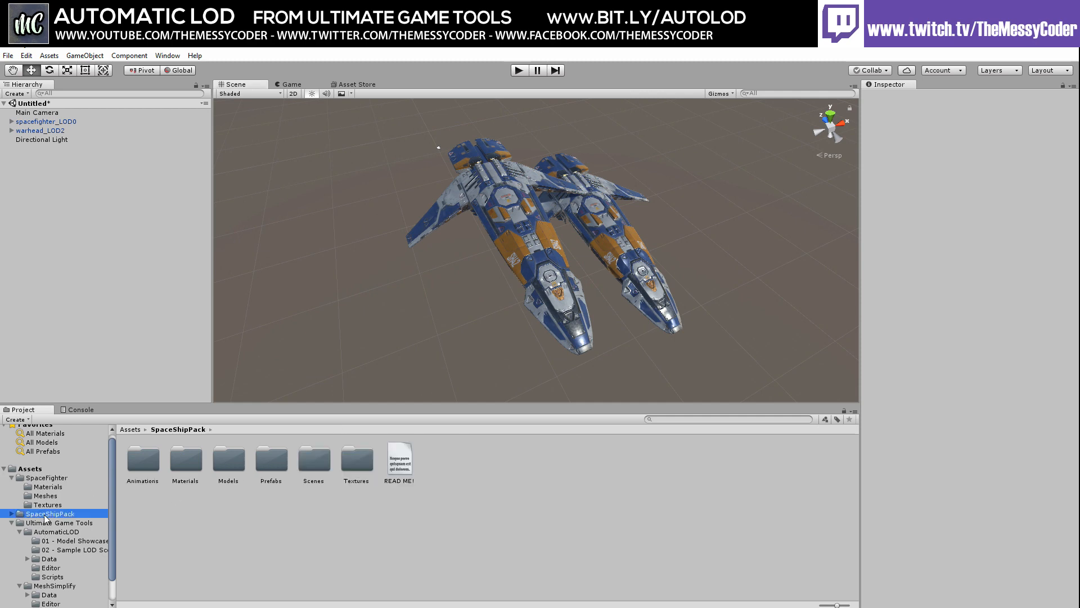
pyautogui.doubleClick(276, 461)
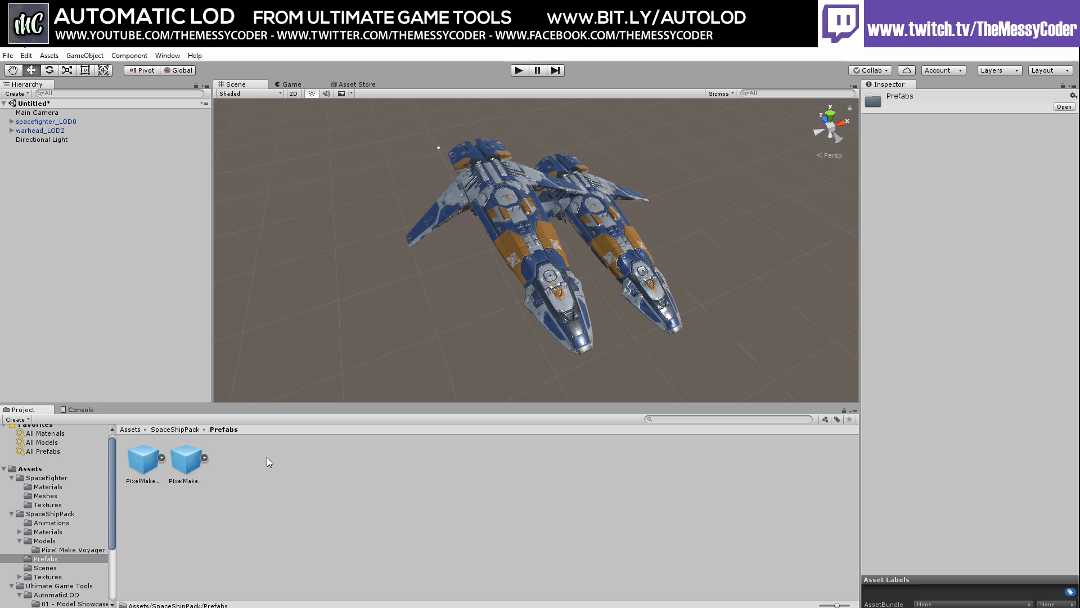
pyautogui.click(147, 459)
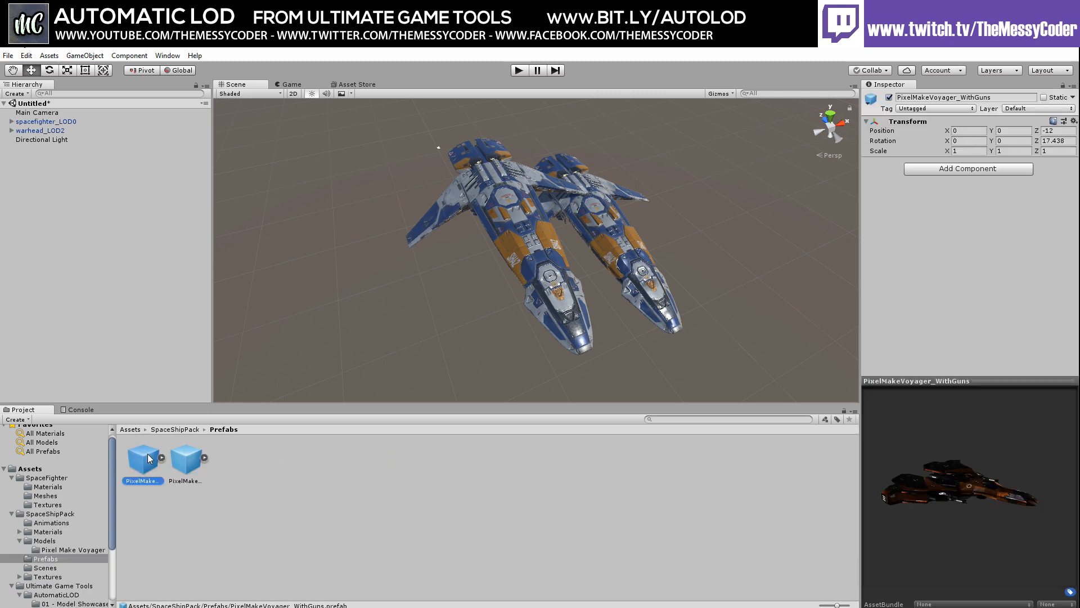
pyautogui.click(190, 463)
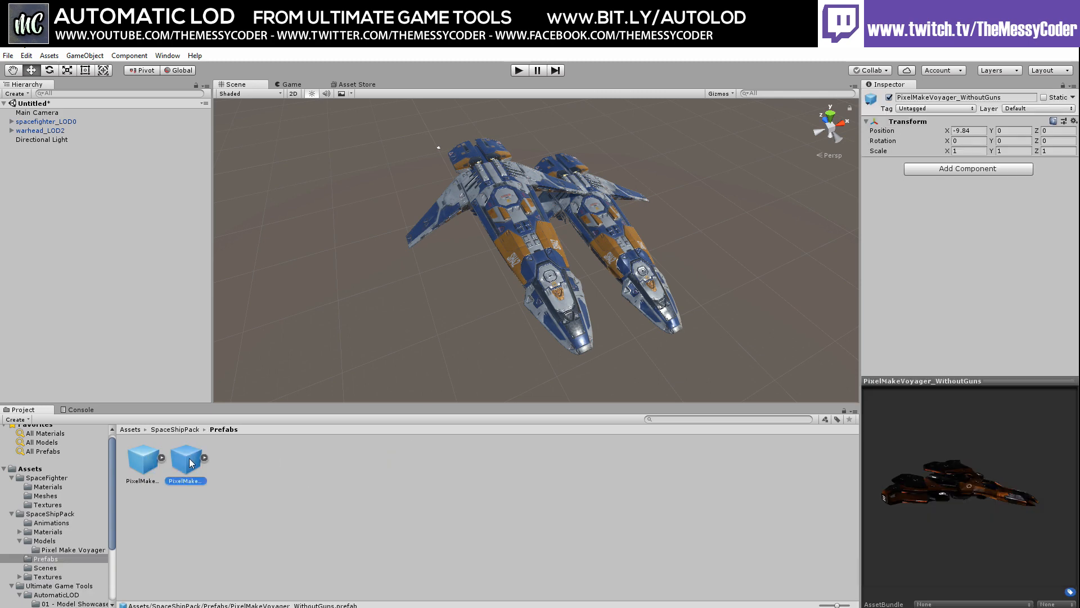
pyautogui.click(150, 468)
# Place PixelMakeVoyager_WithGuns in the Hierarchy and frame the new ship in the Scene view
pyautogui.moveTo(150, 462); pyautogui.dragTo(270, 177)
pyautogui.press('Escape')
pyautogui.moveTo(270, 176); pyautogui.dragTo(232, 280, button='right')
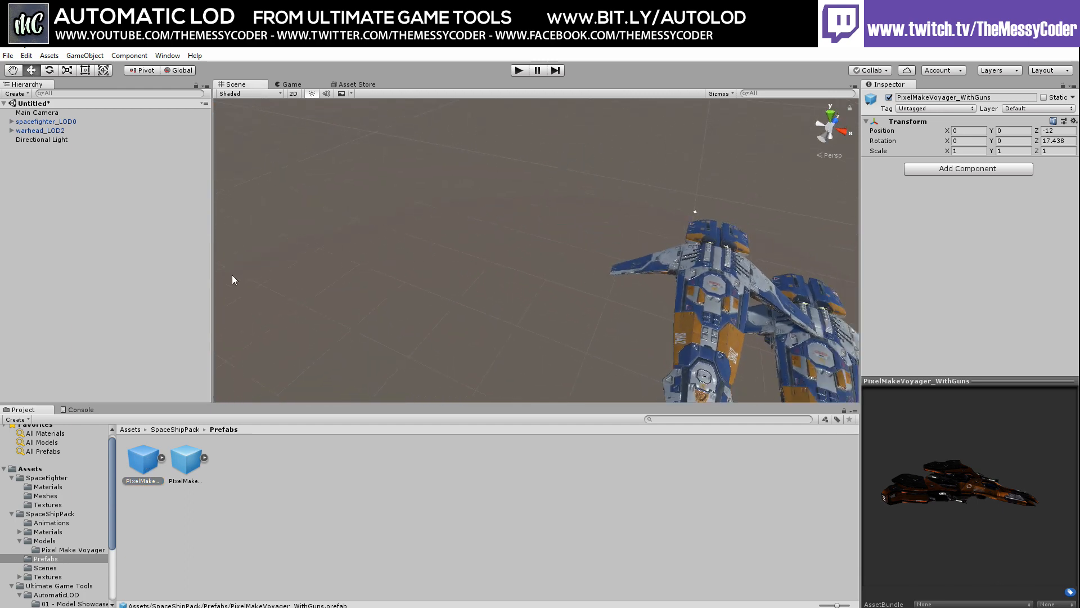
pyautogui.moveTo(142, 452); pyautogui.dragTo(51, 157)
pyautogui.doubleClick(49, 145)
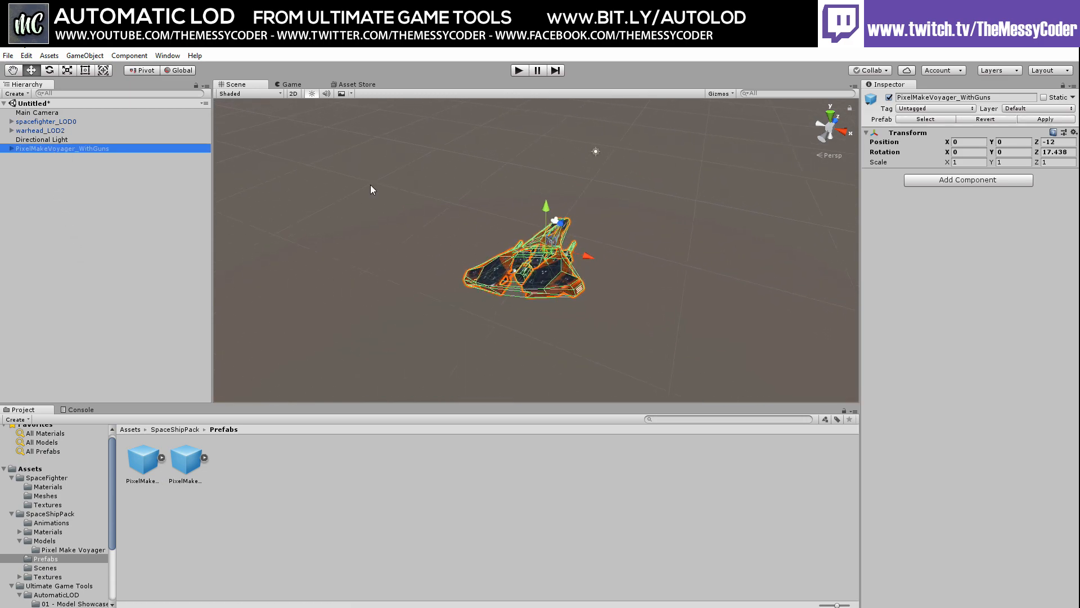
pyautogui.moveTo(535, 309); pyautogui.dragTo(771, 256, button='right')
pyautogui.click(986, 181)
# Add Automatic LOD with Switch Mode set to Switch Mesh, generate LODs, and expand the ship's children
pyautogui.click(949, 225)
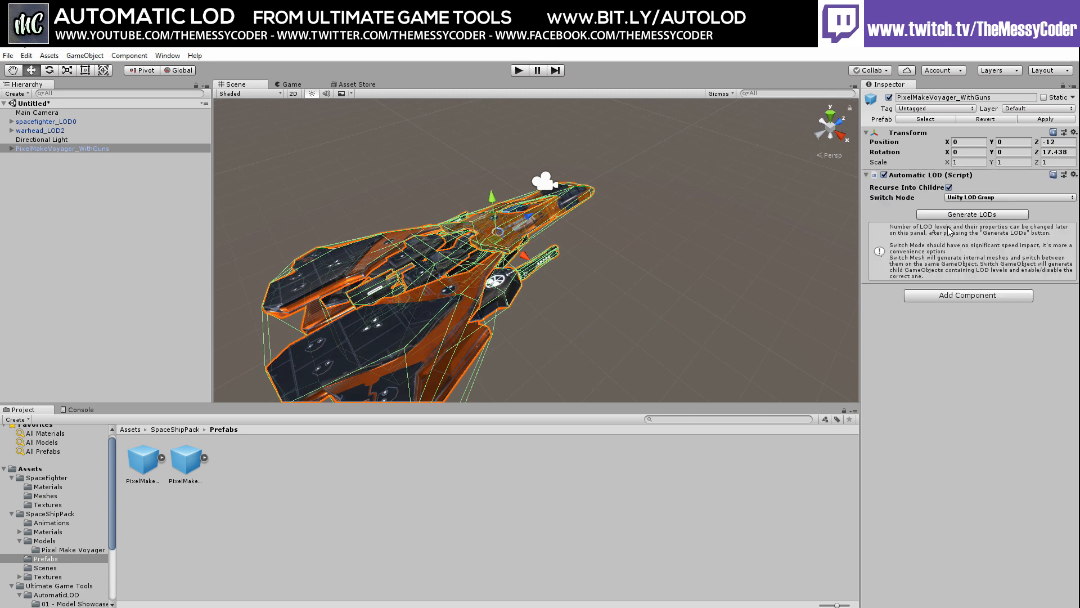
pyautogui.click(987, 202)
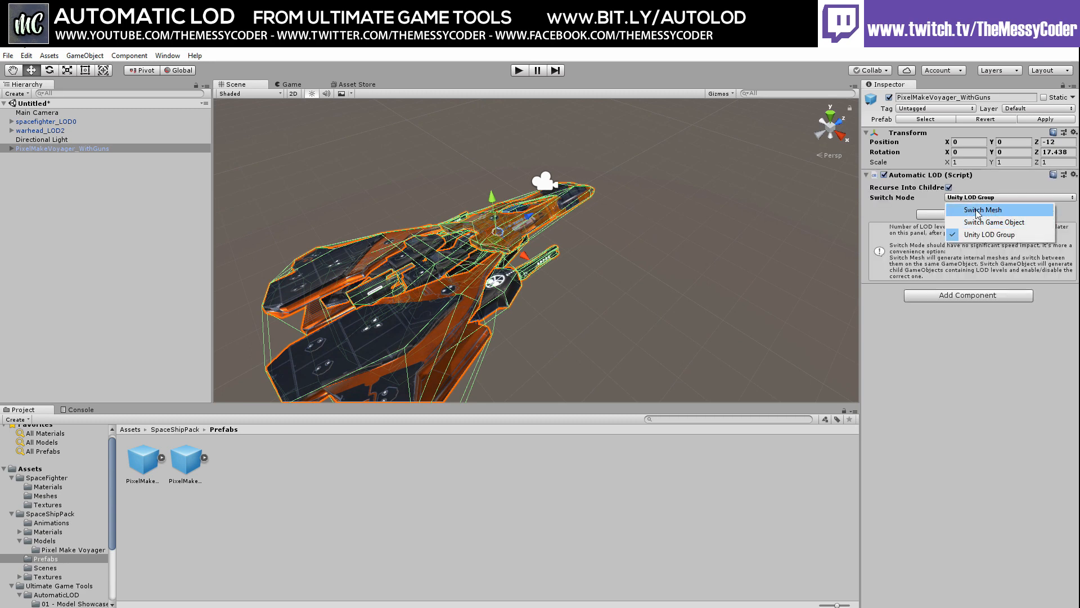
pyautogui.click(982, 209)
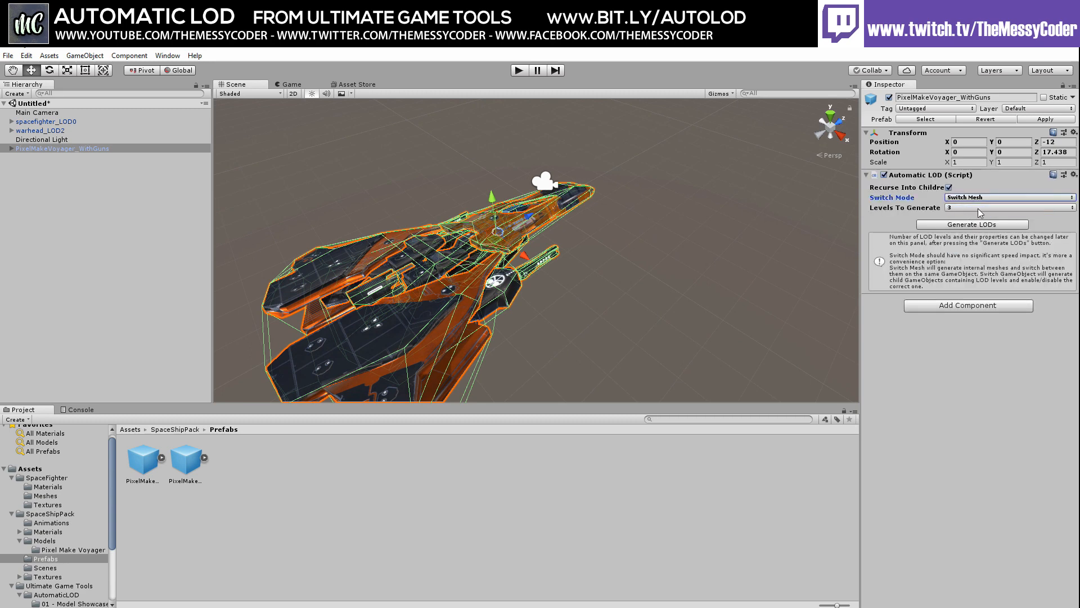
pyautogui.click(968, 227)
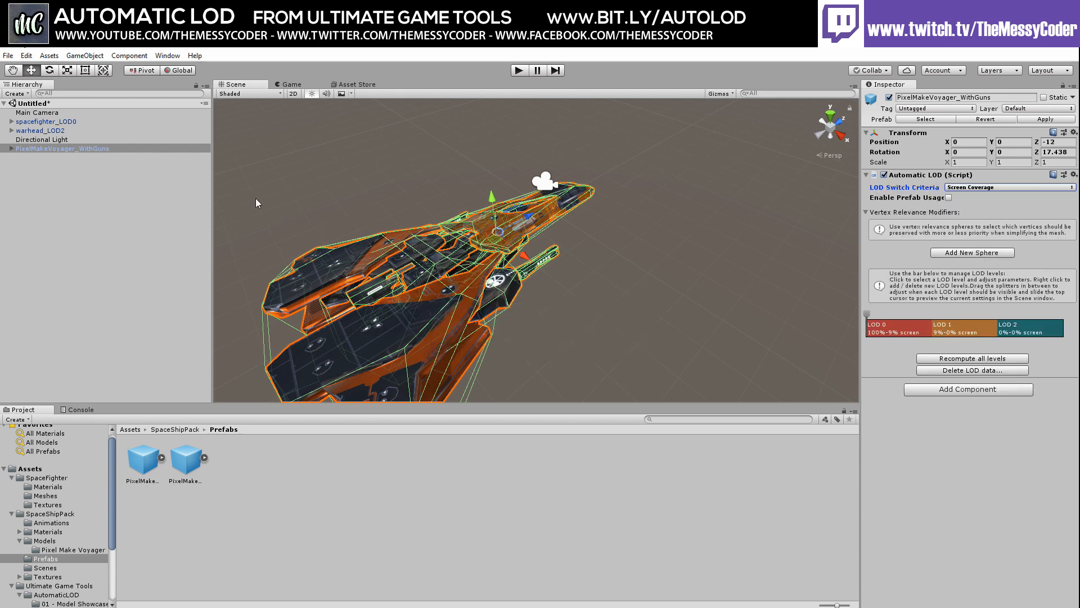
pyautogui.click(11, 148)
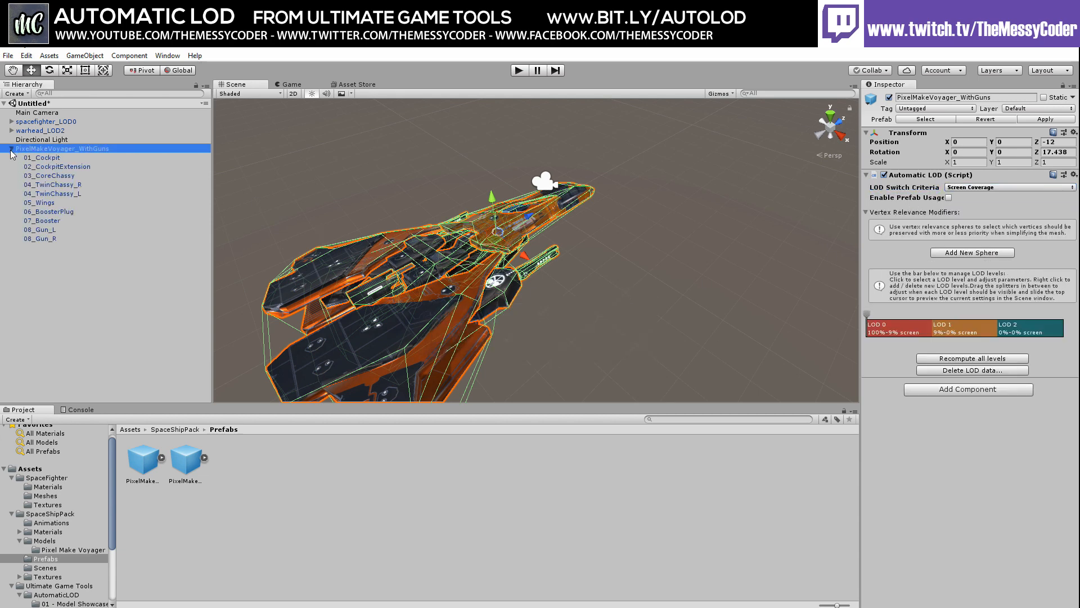
pyautogui.click(40, 157)
pyautogui.keyDown('alt'); pyautogui.moveTo(598, 274); pyautogui.dragTo(326, 242); pyautogui.keyUp('alt')
pyautogui.moveTo(569, 179); pyautogui.dragTo(510, 177, button='middle')
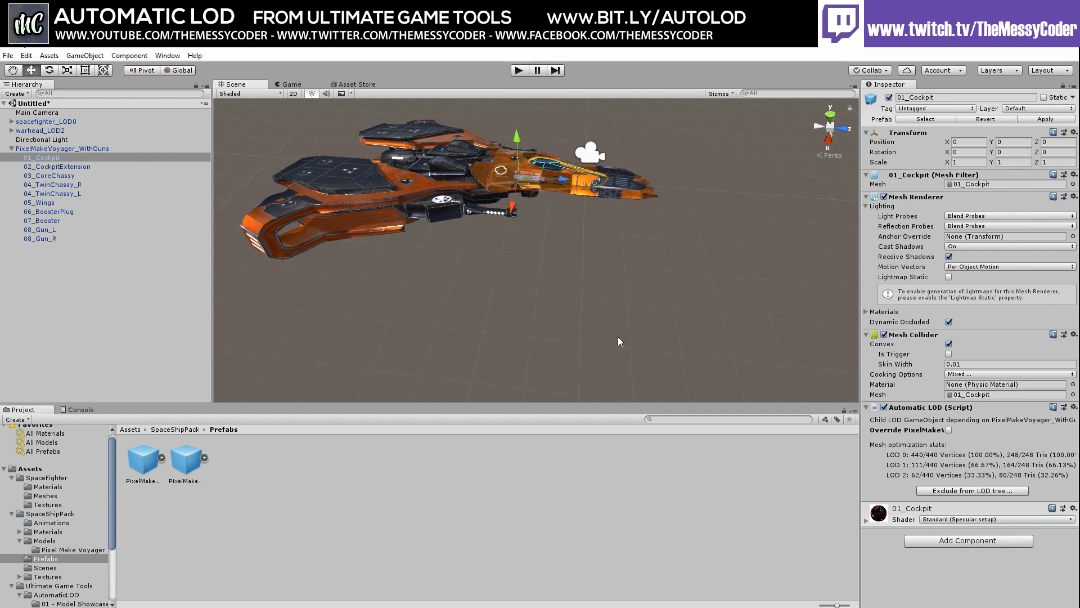
pyautogui.click(50, 149)
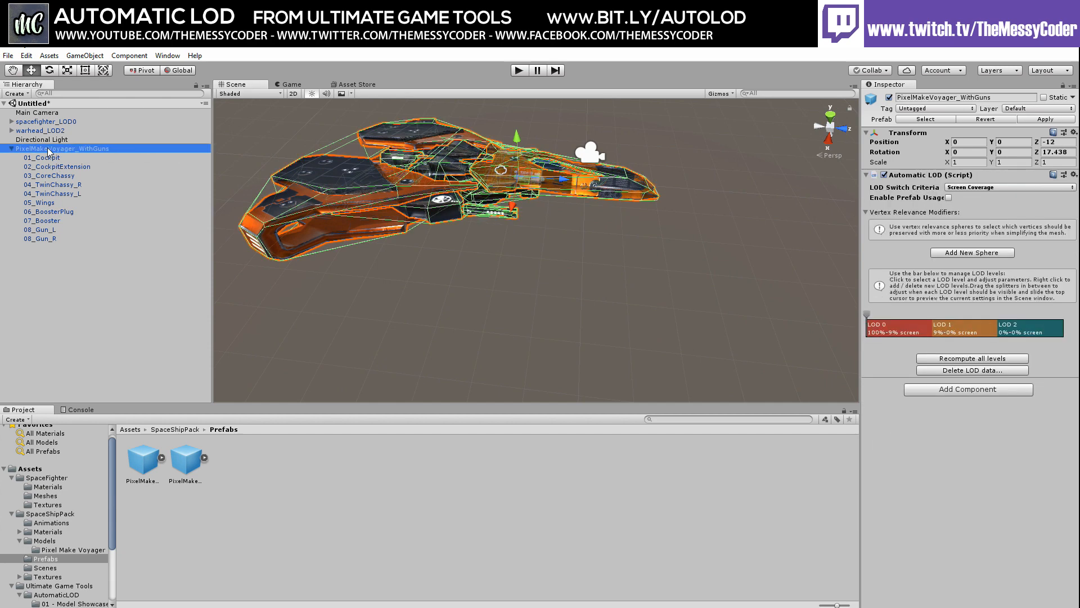
pyautogui.click(1017, 333)
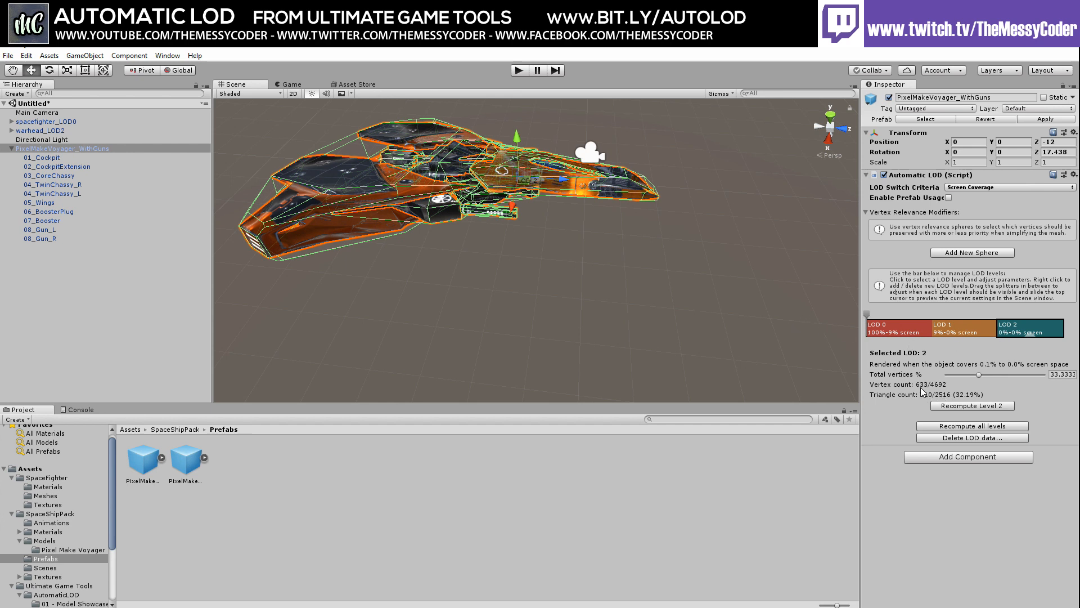
pyautogui.click(959, 332)
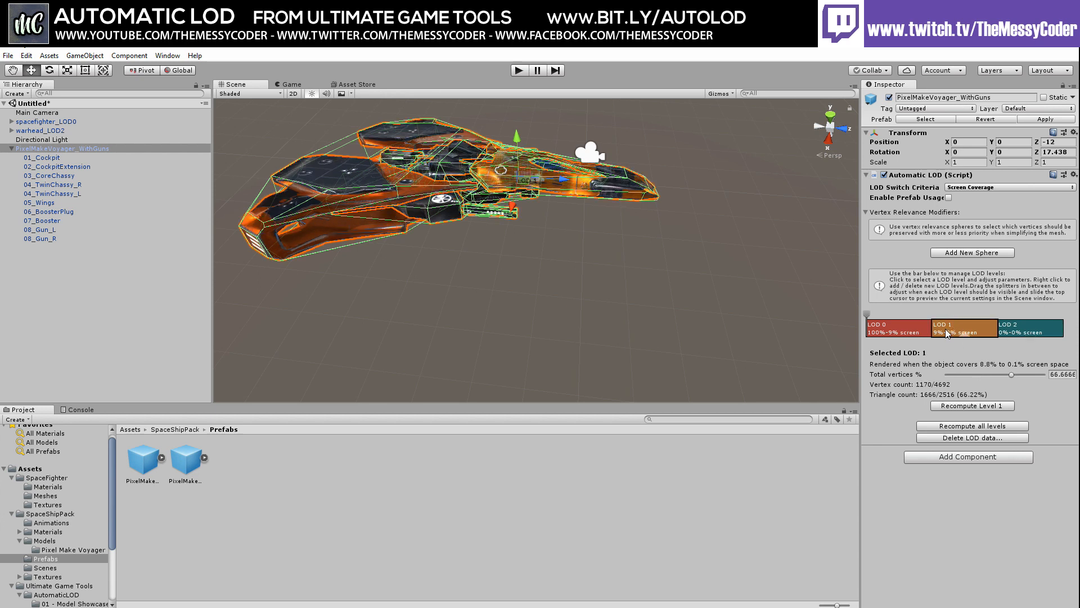
pyautogui.click(893, 333)
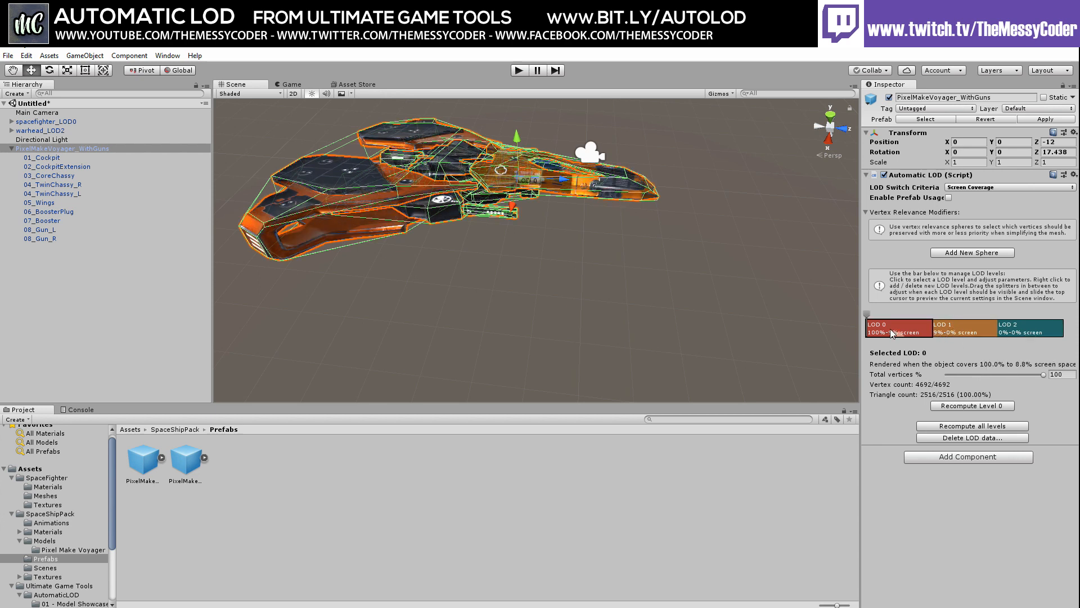
pyautogui.click(372, 270)
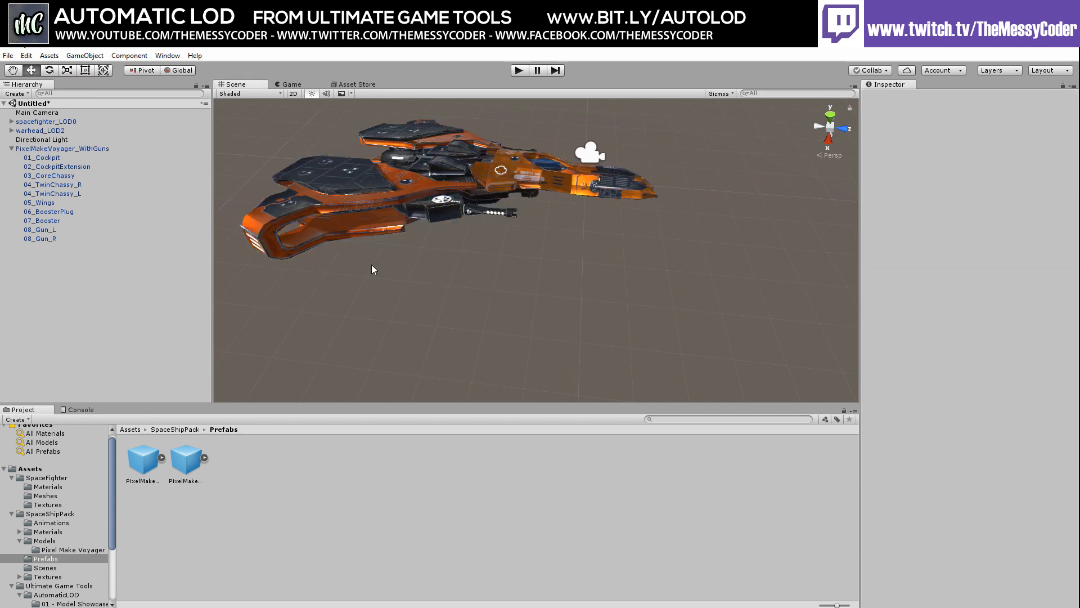
pyautogui.click(39, 150)
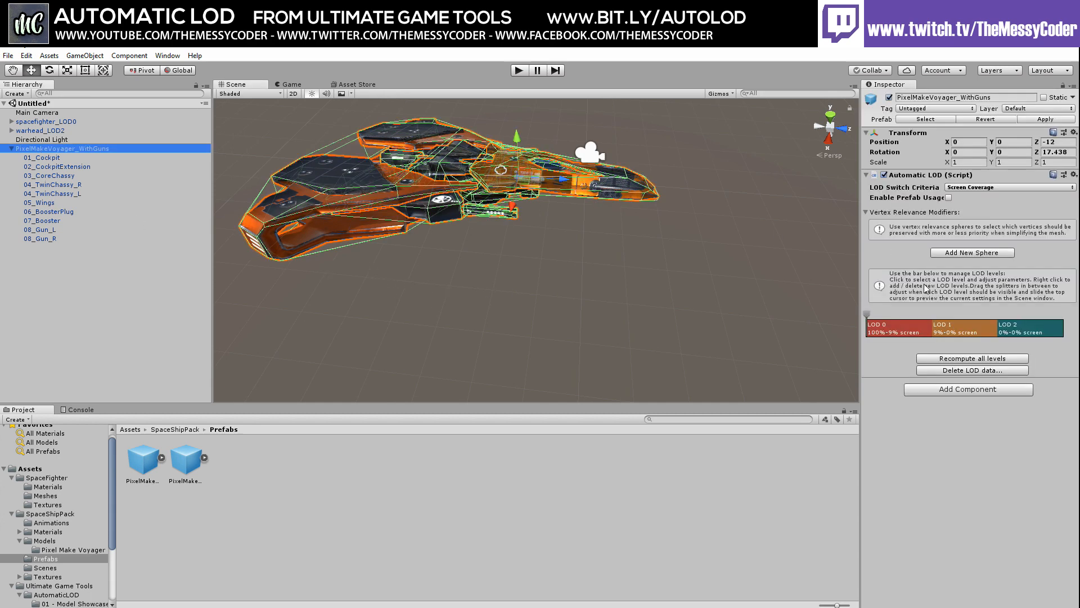
pyautogui.moveTo(867, 314); pyautogui.dragTo(909, 319)
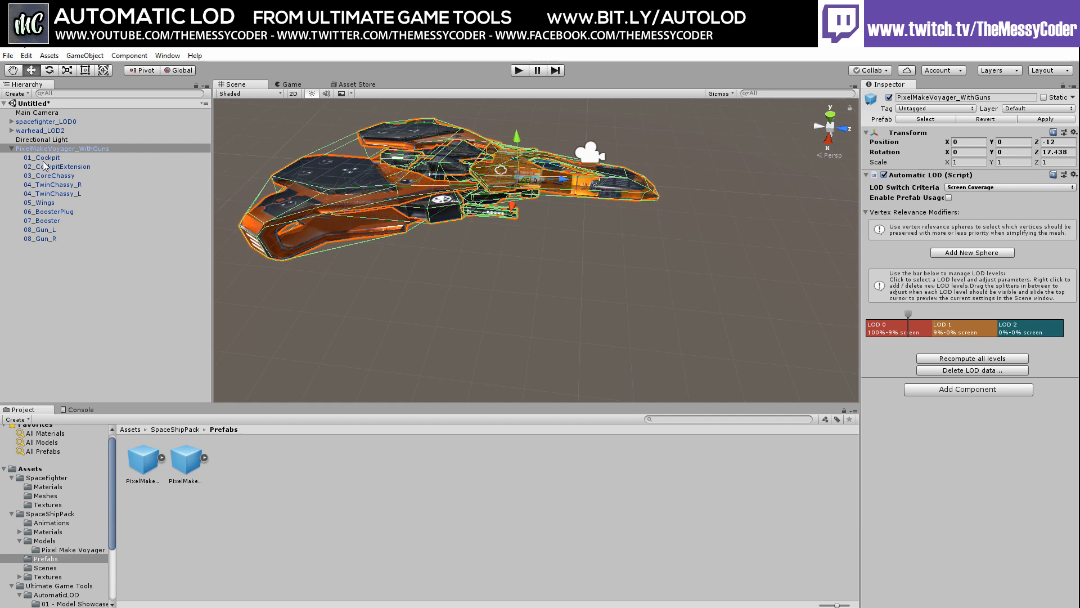
# Ping 02_CockpitExtension's mesh asset from its Mesh Filter, then reselect PixelMakeVoyager_WithGuns
pyautogui.click(46, 159)
pyautogui.click(46, 167)
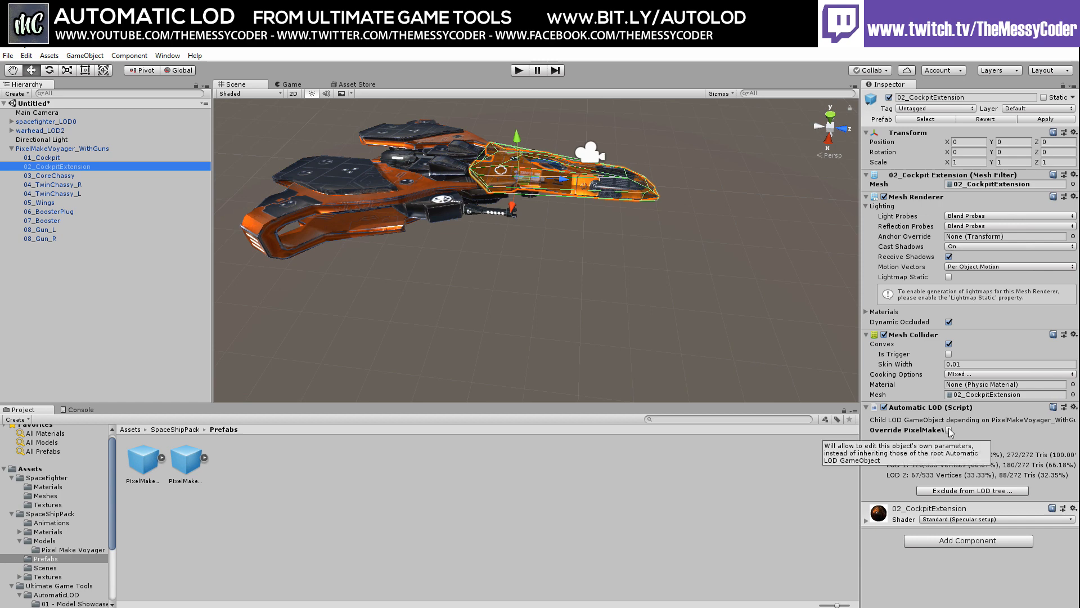
pyautogui.click(978, 395)
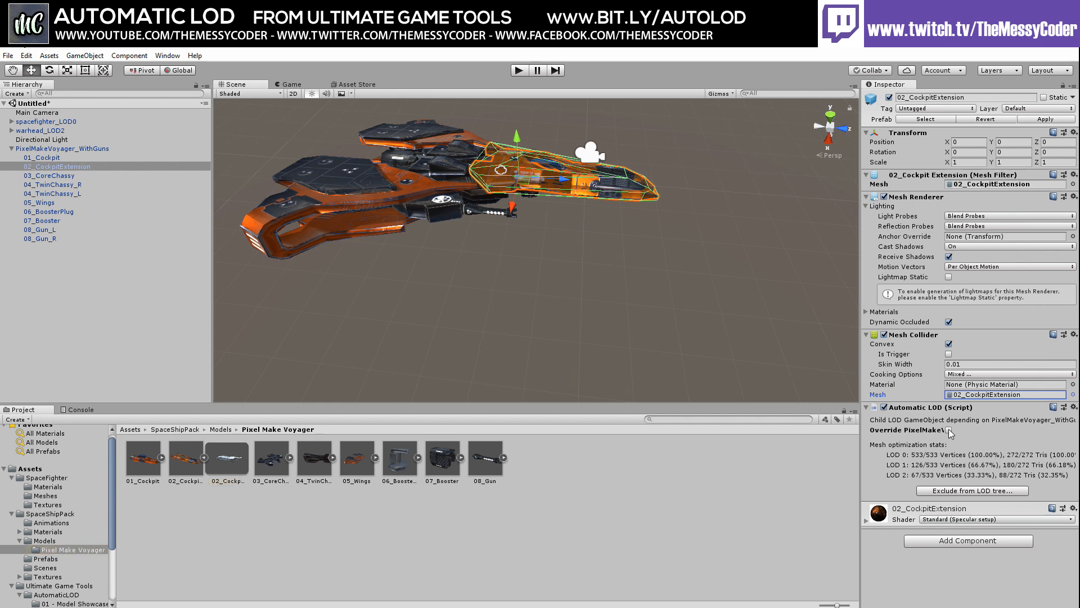
pyautogui.click(33, 148)
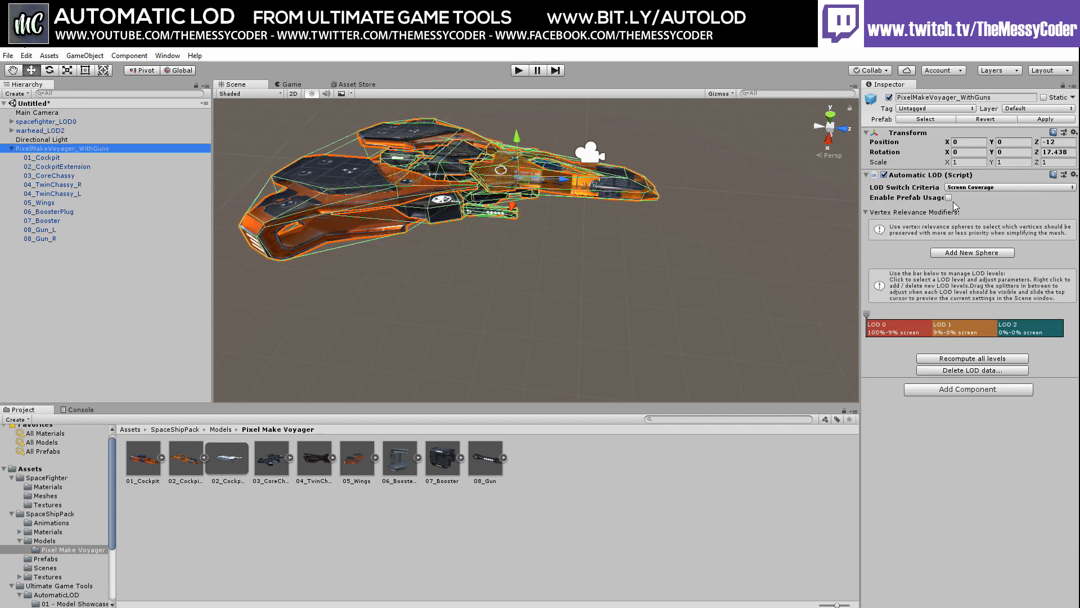
# Enable Prefab Usage and save the ship's LOD mesh asset into the SpaceShipPack folder
pyautogui.click(949, 198)
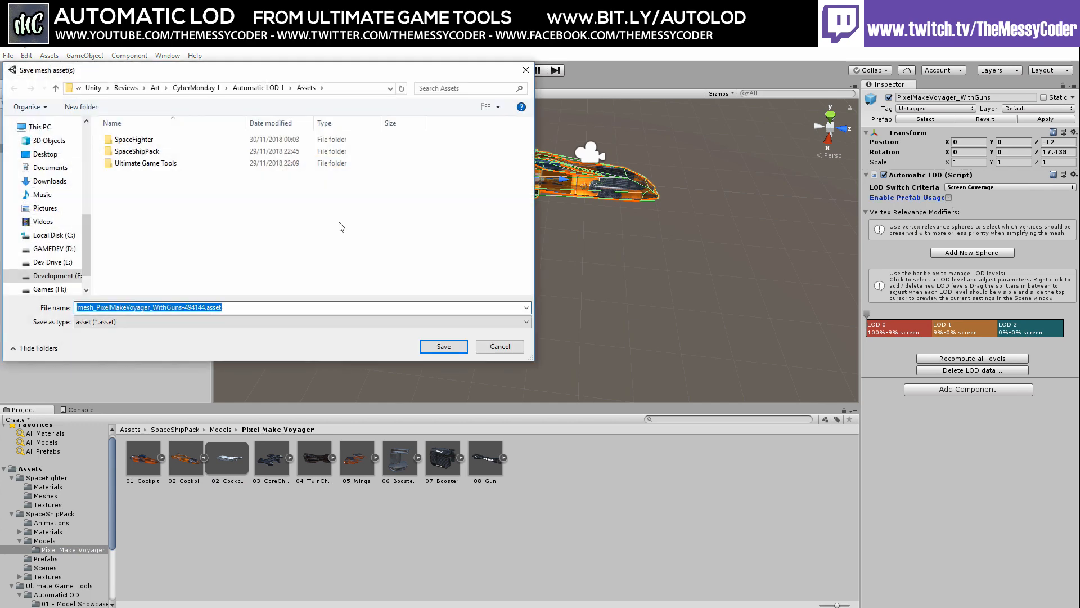
pyautogui.click(138, 157)
pyautogui.doubleClick(138, 151)
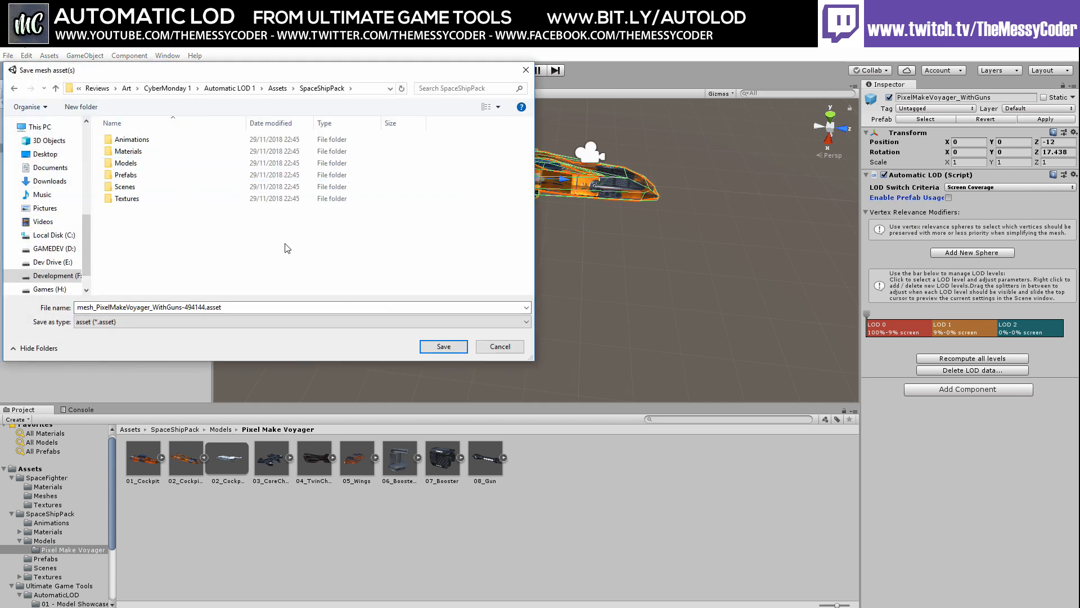
pyautogui.click(444, 346)
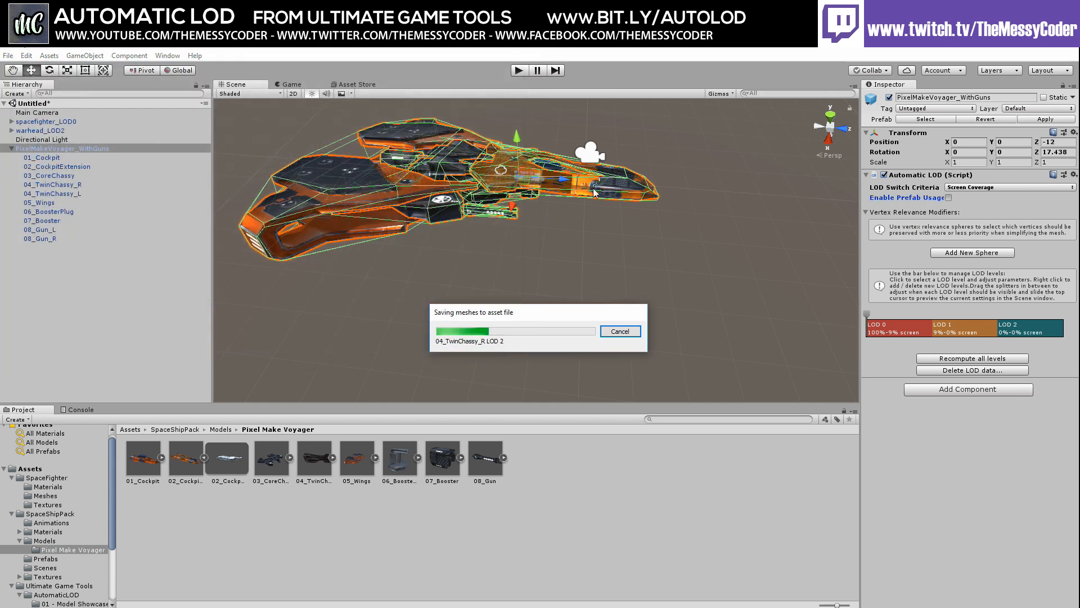
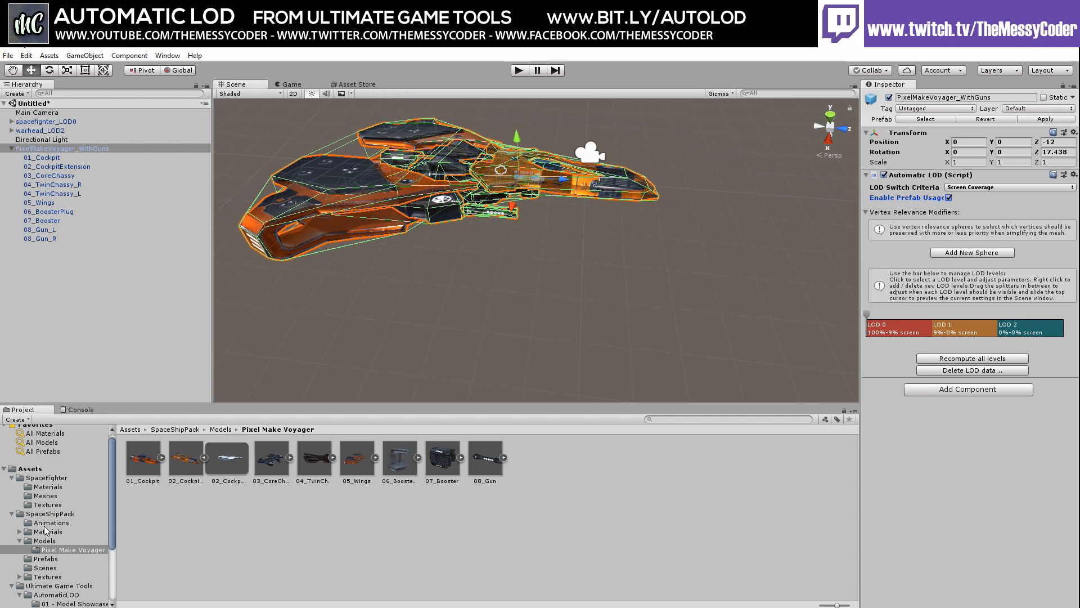
# Save PixelMakeVoyager_WithGuns as prefab 'PixelMakeVoyager_WithGuns 1' in Prefabs, then delete it from the scene
pyautogui.click(45, 559)
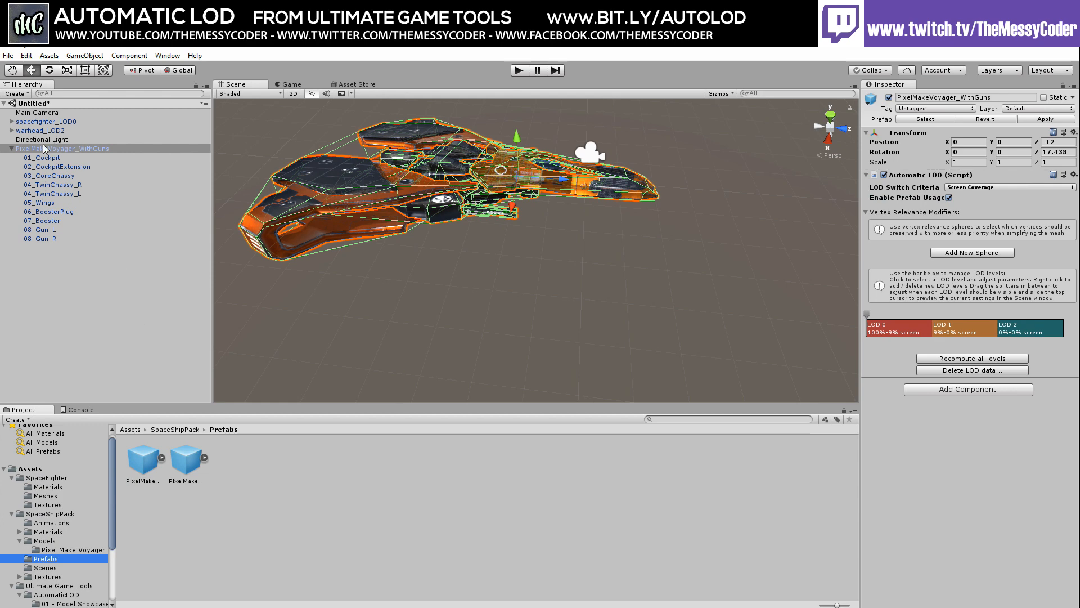
pyautogui.moveTo(41, 150); pyautogui.dragTo(285, 479)
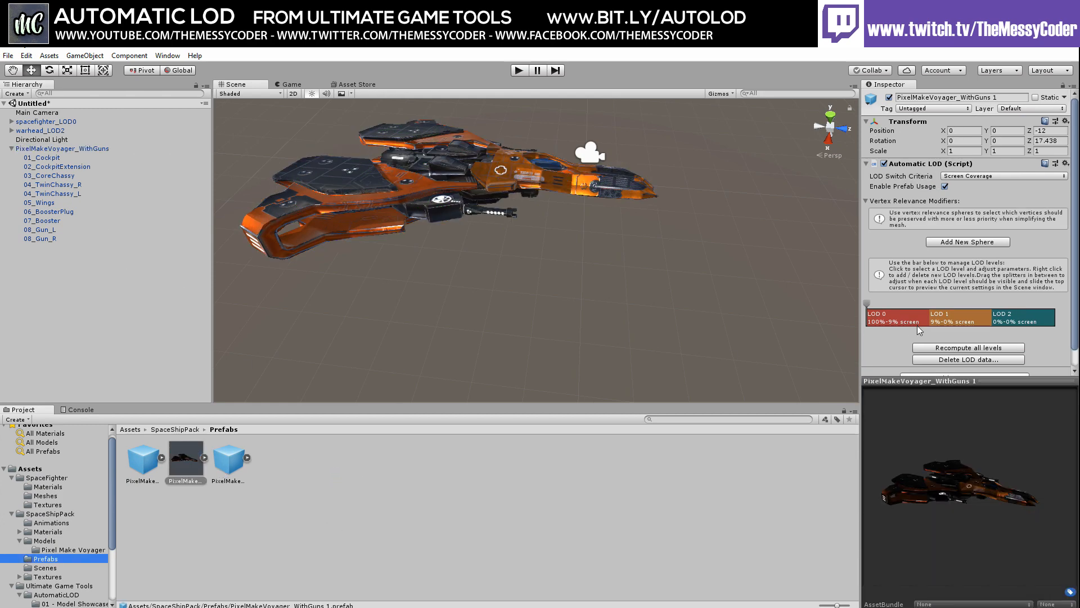
pyautogui.scroll(-1, 920, 330)
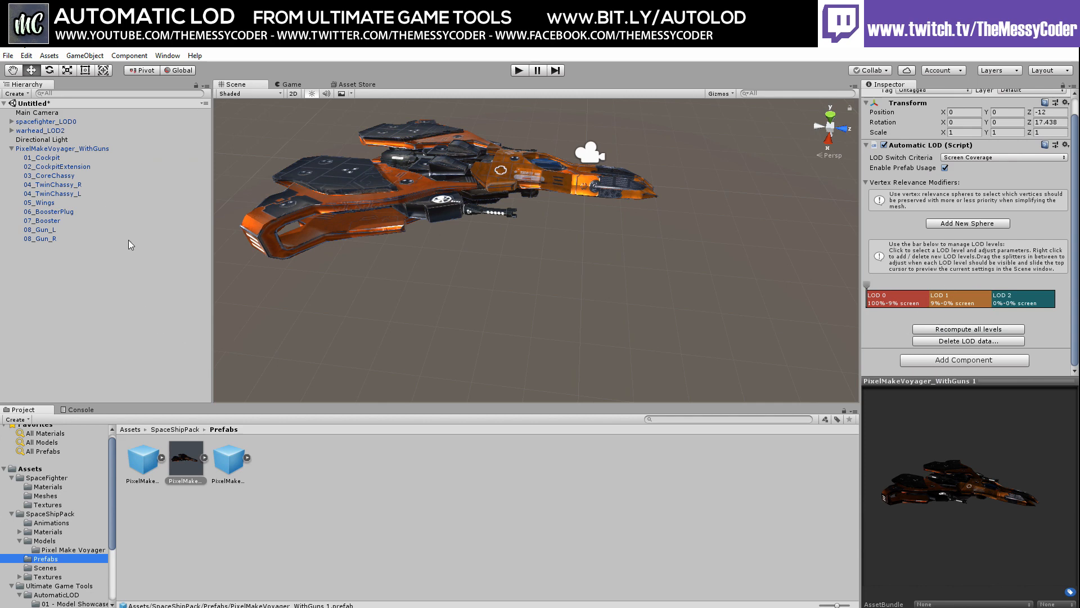
pyautogui.click(51, 150)
pyautogui.press('Delete')
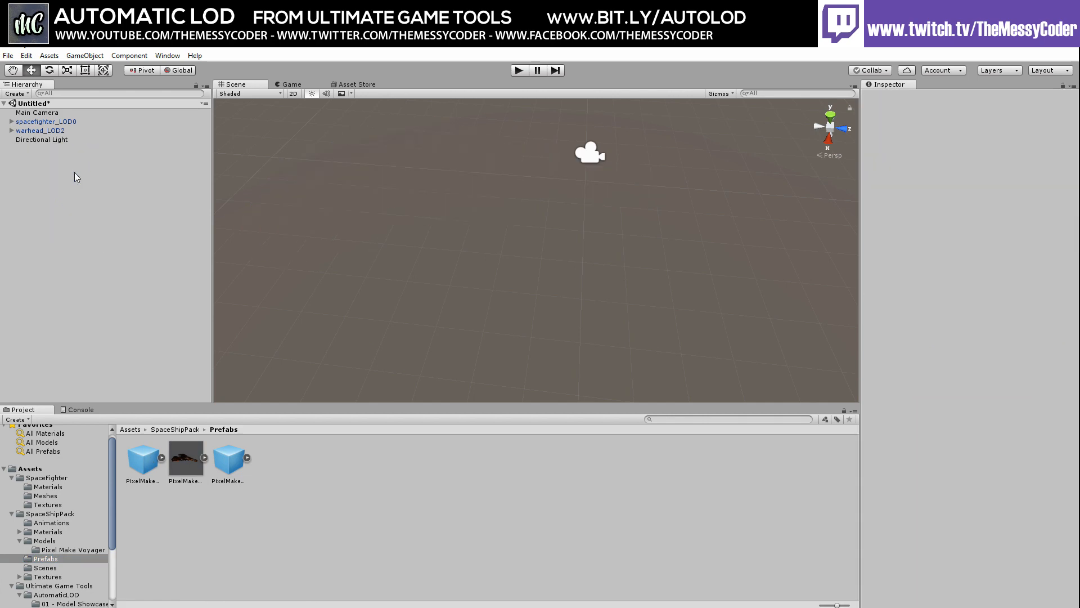
# Delete warhead_LOD2 and spacefighter_LOD0, then place the PixelMakeVoyager_WithoutGuns prefab in the scene
pyautogui.click(52, 131)
pyautogui.press('Delete')
pyautogui.click(52, 122)
pyautogui.press('Delete')
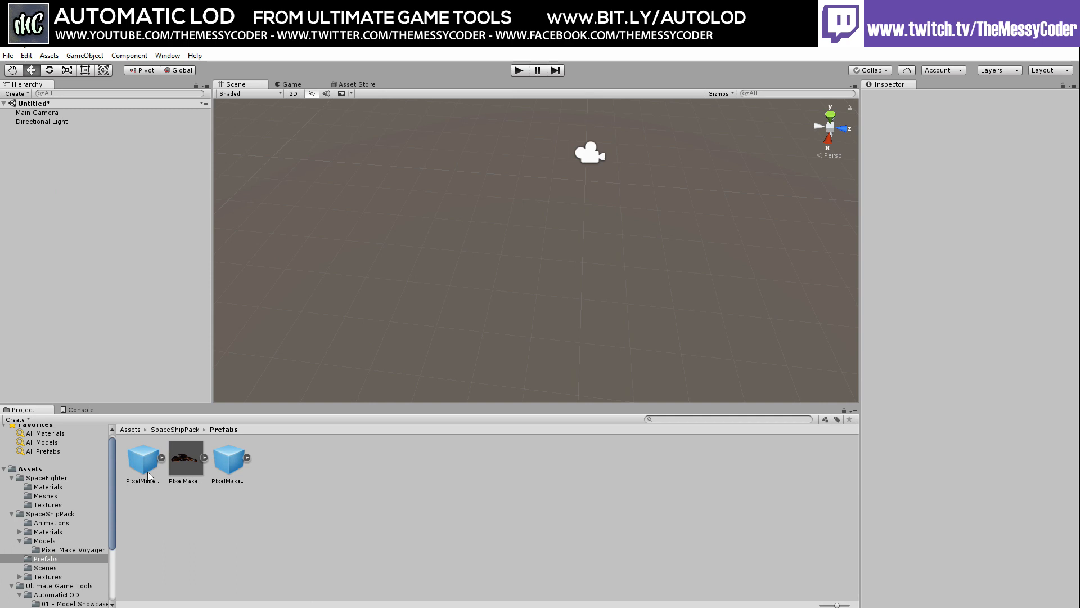
pyautogui.moveTo(236, 463); pyautogui.dragTo(488, 217)
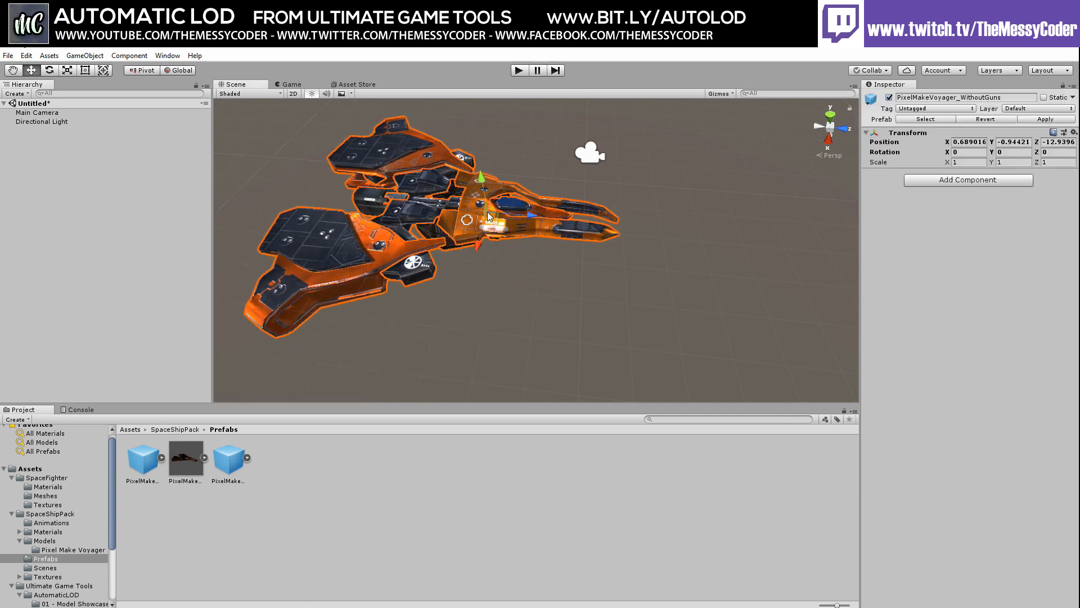
# Add Automatic LOD and generate Unity LOD Group levels (100%, 60%, 30%, culled 10%), previewing the switching
pyautogui.click(967, 180)
pyautogui.click(944, 223)
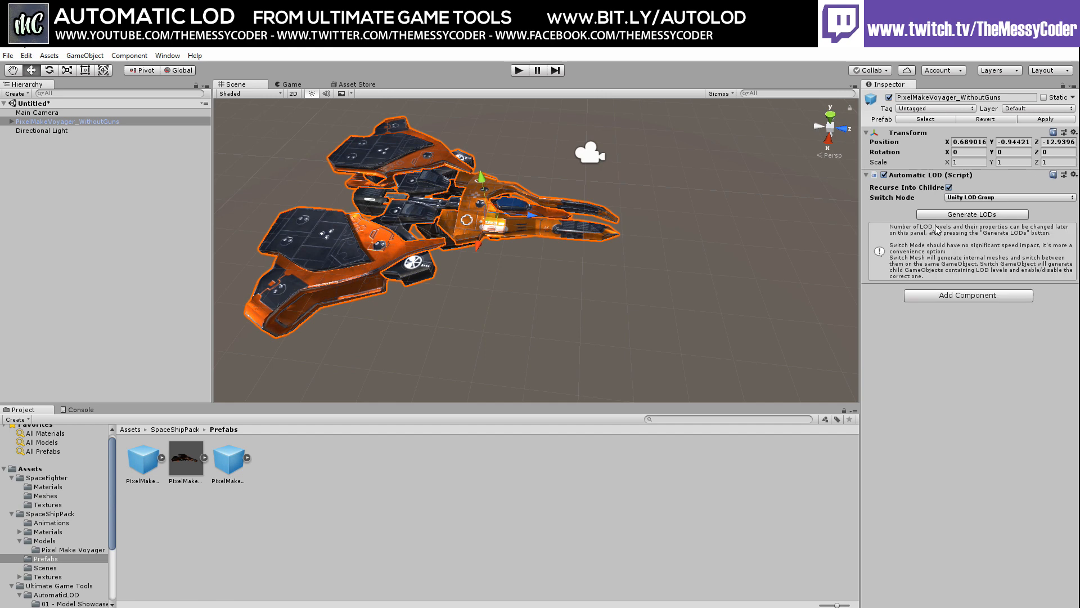
pyautogui.click(969, 215)
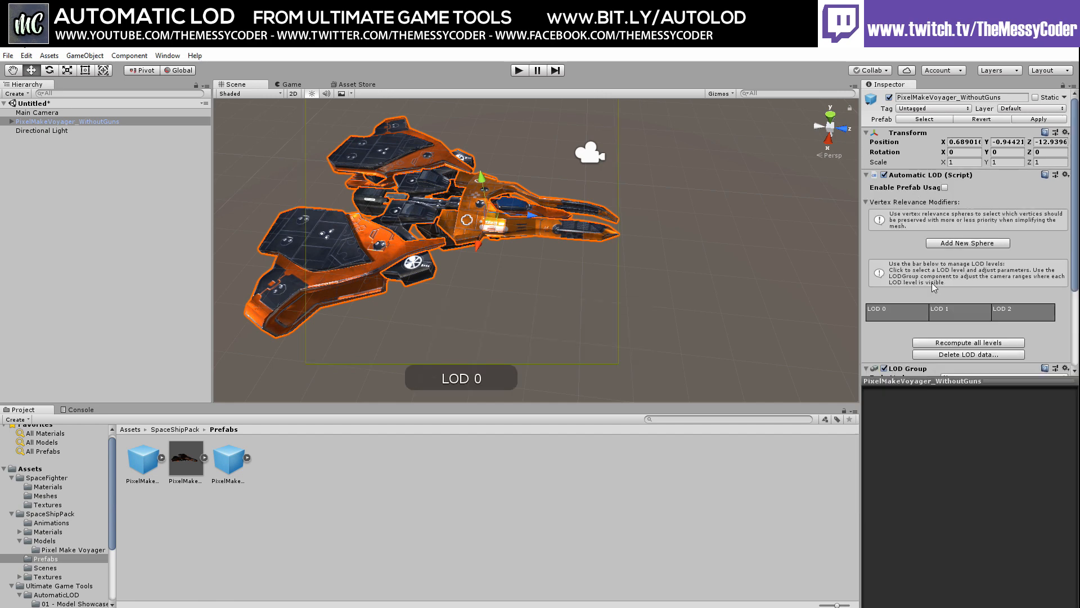
pyautogui.scroll(-3, 933, 287)
pyautogui.scroll(2, 931, 236)
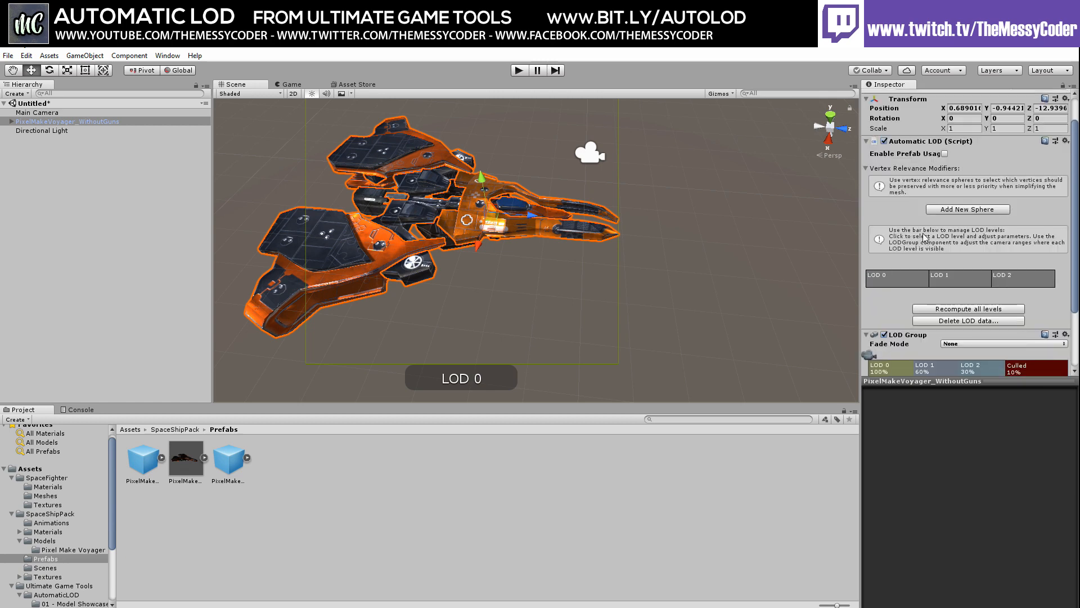
pyautogui.scroll(-2, 934, 270)
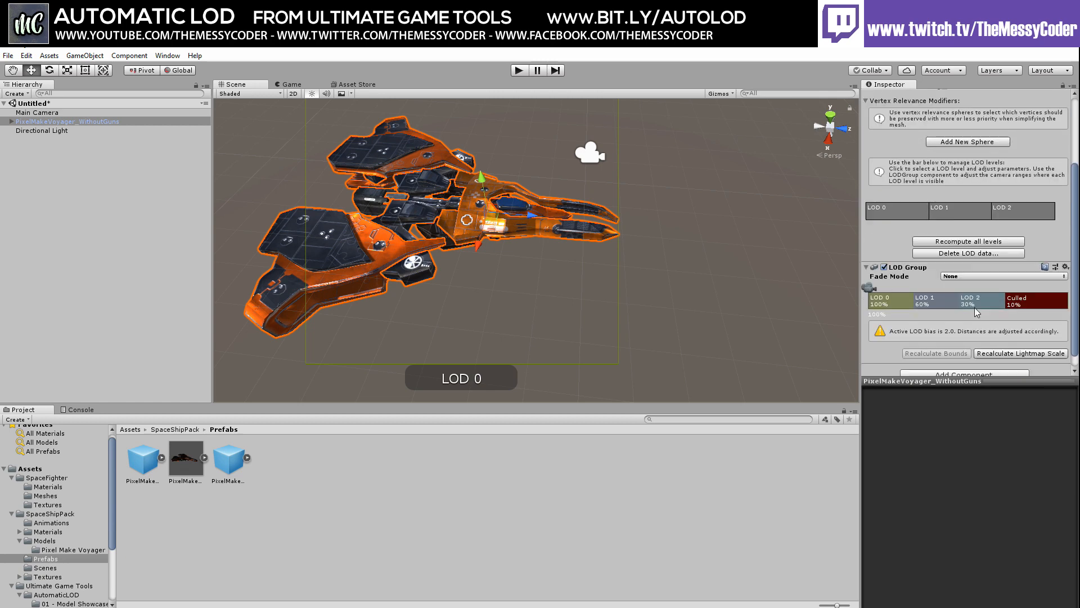
pyautogui.moveTo(875, 290); pyautogui.dragTo(886, 318)
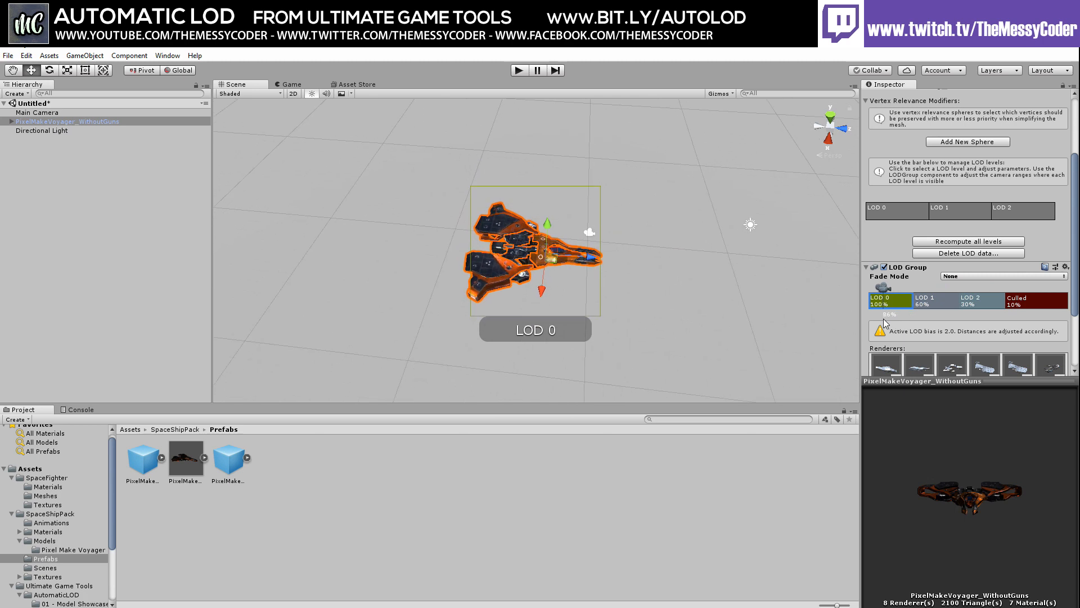
# Orbit and zoom close to the gunless ship so it renders at full-detail LOD 0
pyautogui.scroll(-3, 928, 333)
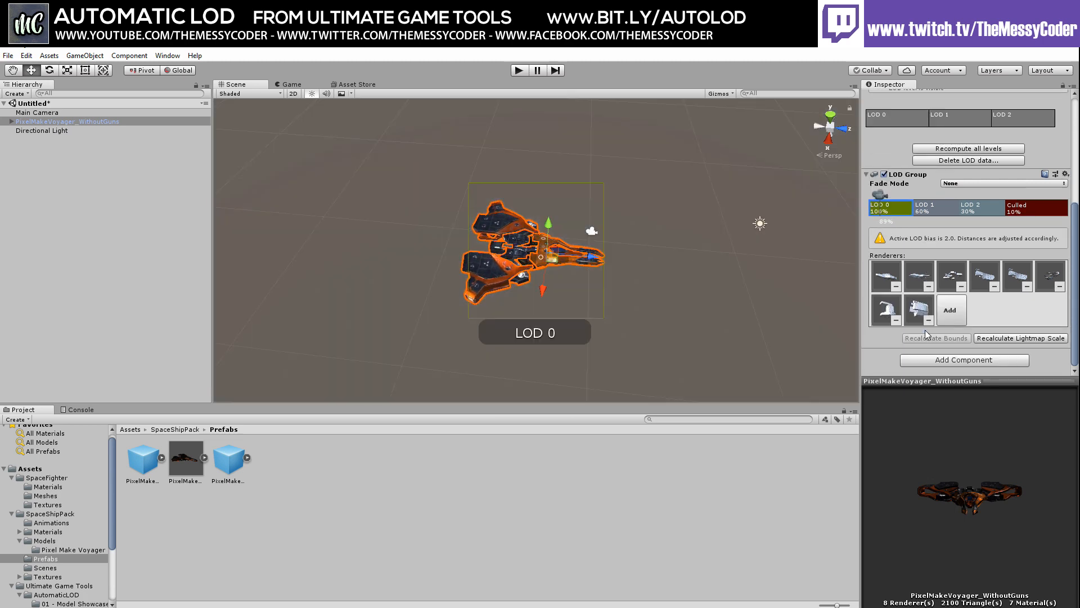
pyautogui.click(653, 252)
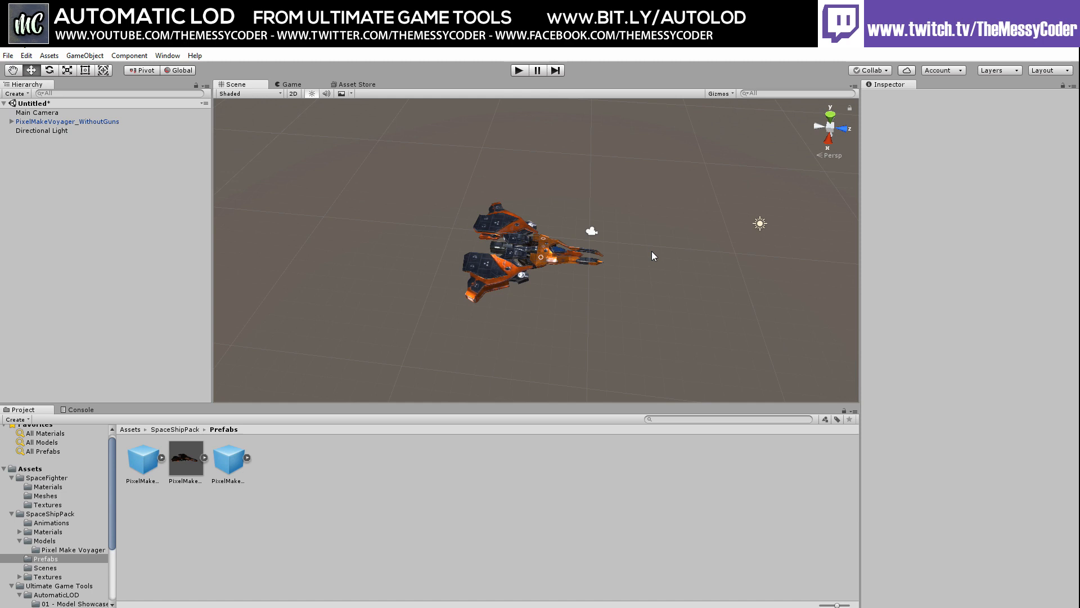
pyautogui.click(543, 269)
pyautogui.scroll(-5, 946, 324)
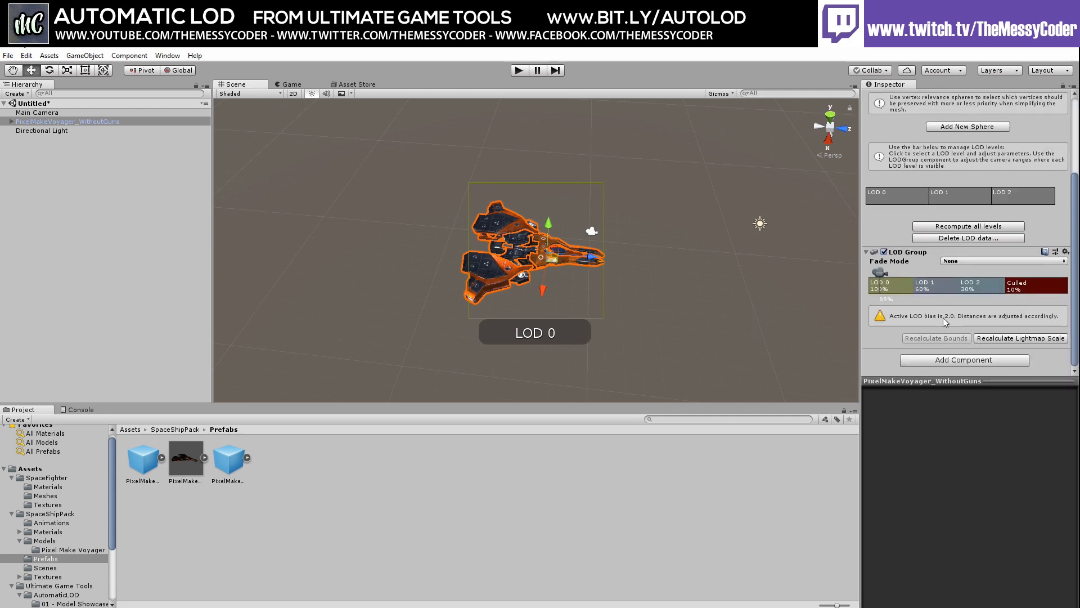
pyautogui.keyDown('alt'); pyautogui.moveTo(637, 302); pyautogui.dragTo(508, 257); pyautogui.keyUp('alt')
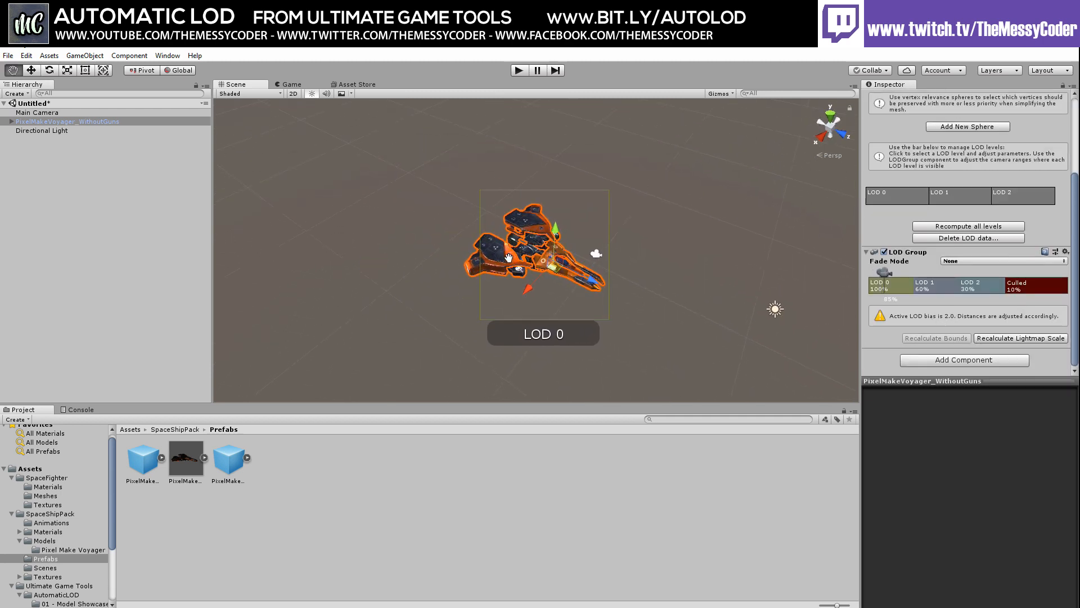
pyautogui.scroll(5, 508, 257)
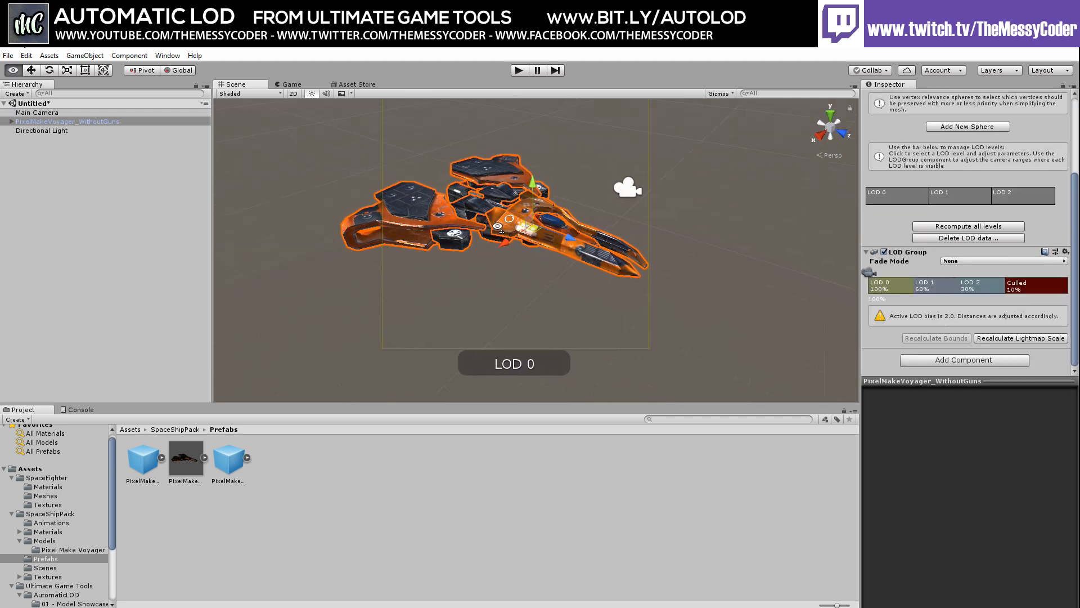
pyautogui.moveTo(497, 226); pyautogui.dragTo(517, 286, button='right')
pyautogui.press('w')
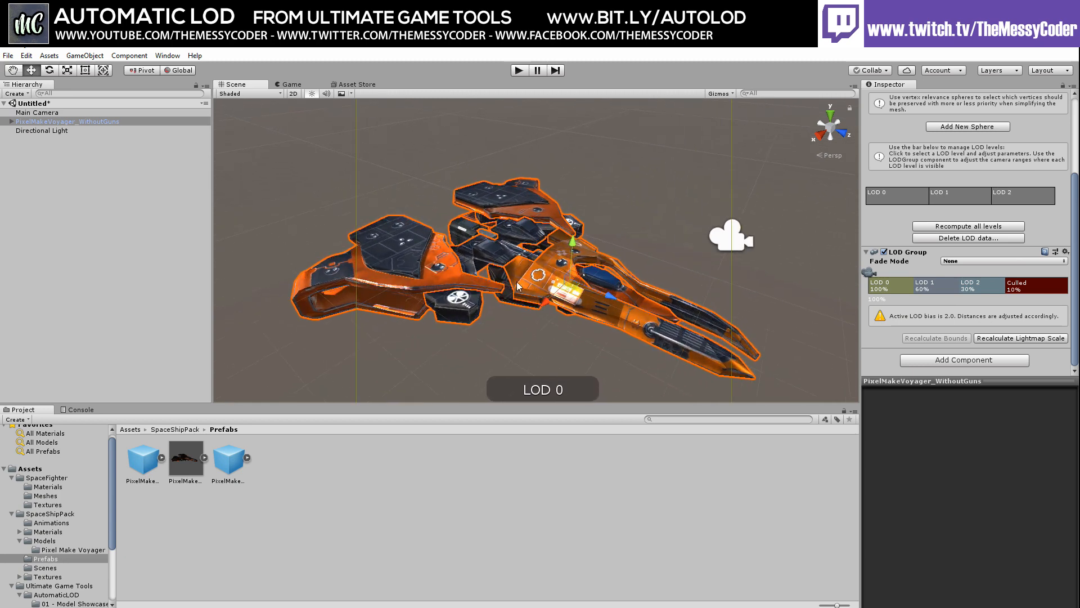
pyautogui.click(812, 196)
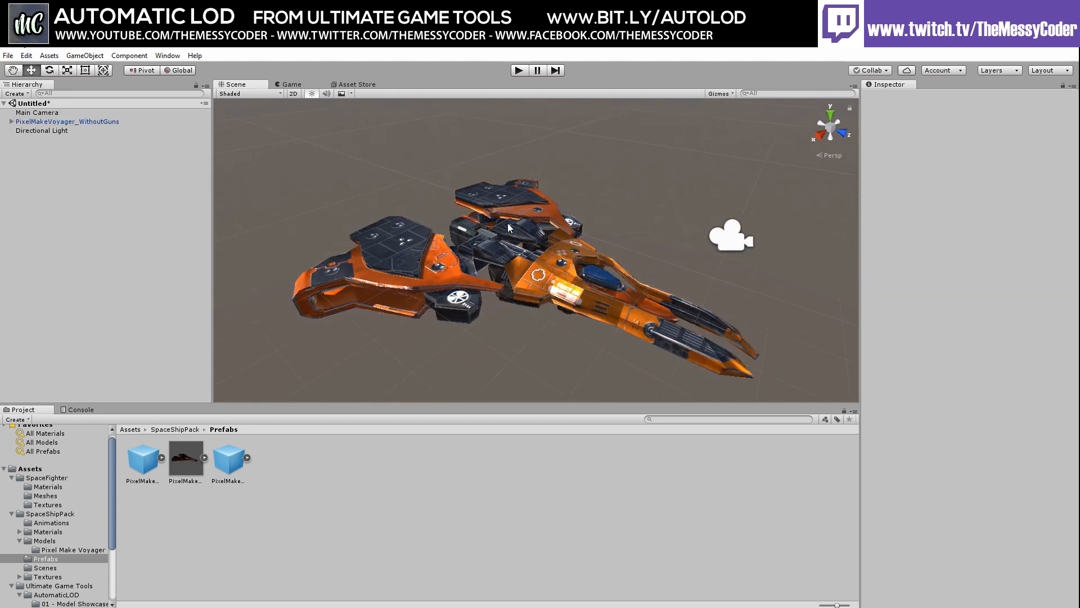
# Orbit around the gunless ship to a front view, then back to a three-quarter top view
pyautogui.click(601, 273)
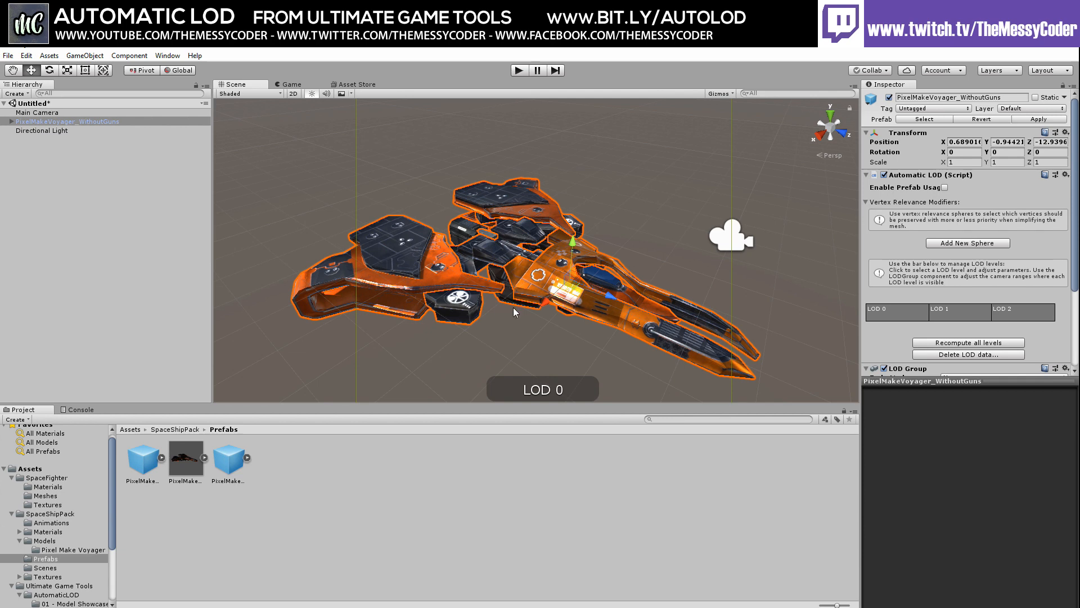
pyautogui.click(318, 233)
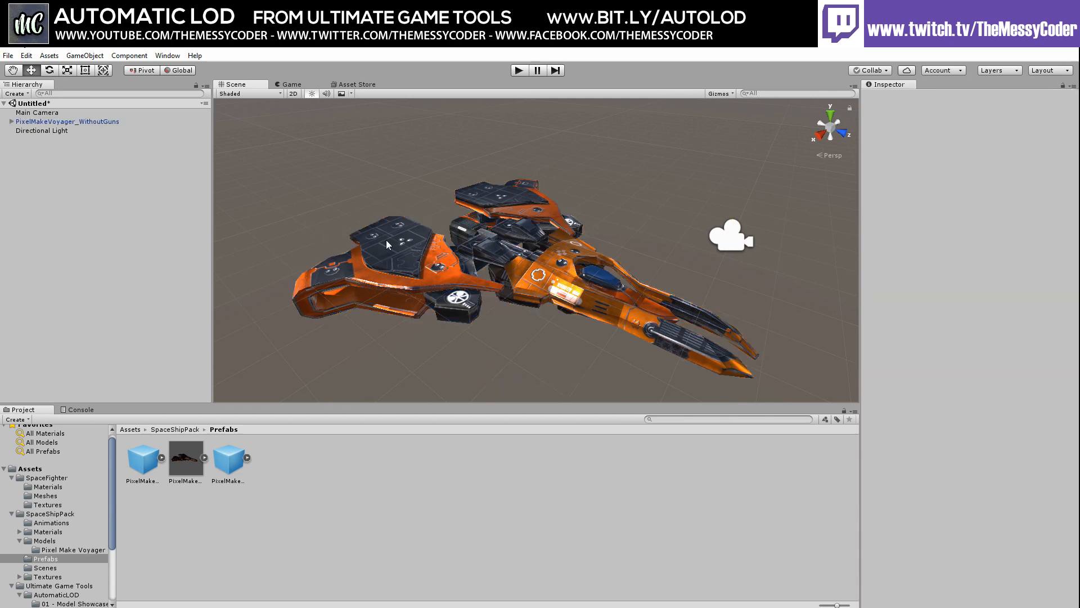
pyautogui.moveTo(654, 308); pyautogui.dragTo(575, 298, button='right')
pyautogui.moveTo(575, 299); pyautogui.dragTo(394, 209, button='middle')
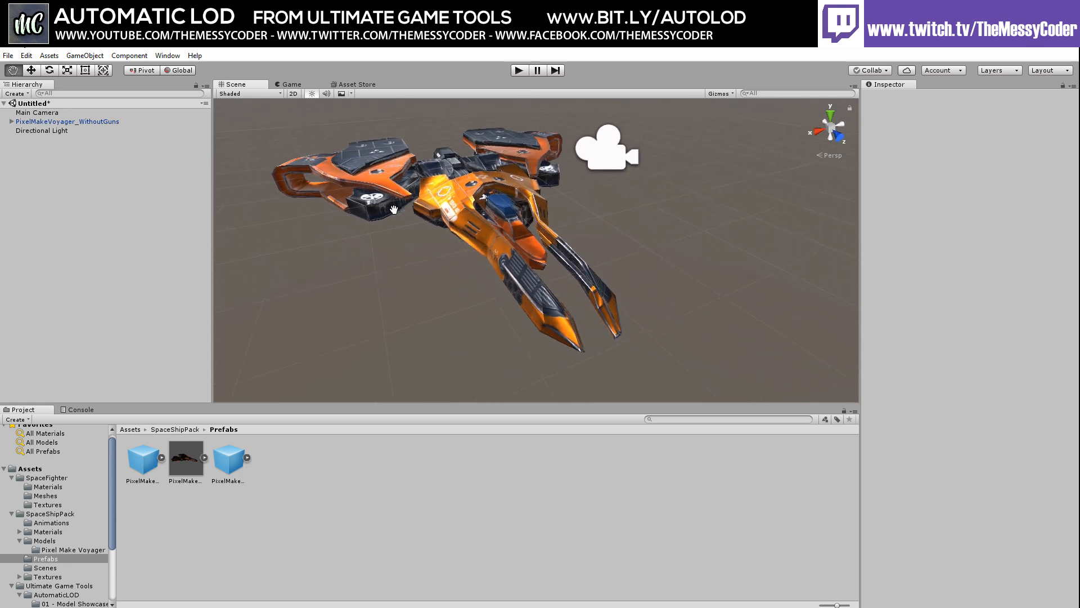
pyautogui.keyDown('alt'); pyautogui.moveTo(647, 274); pyautogui.dragTo(484, 186); pyautogui.keyUp('alt')
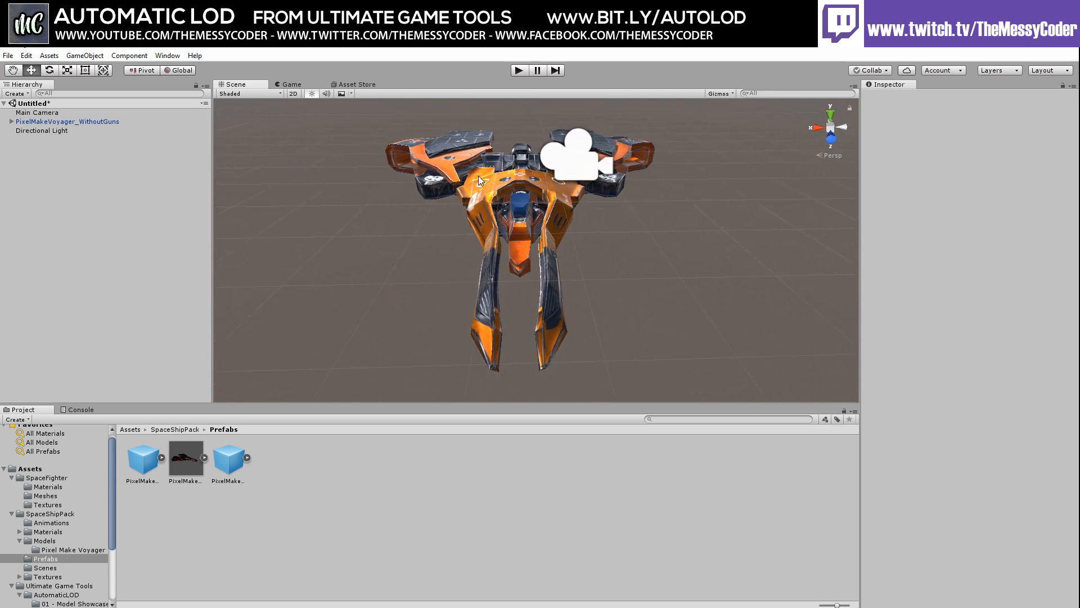
pyautogui.moveTo(460, 196); pyautogui.dragTo(473, 223, button='right')
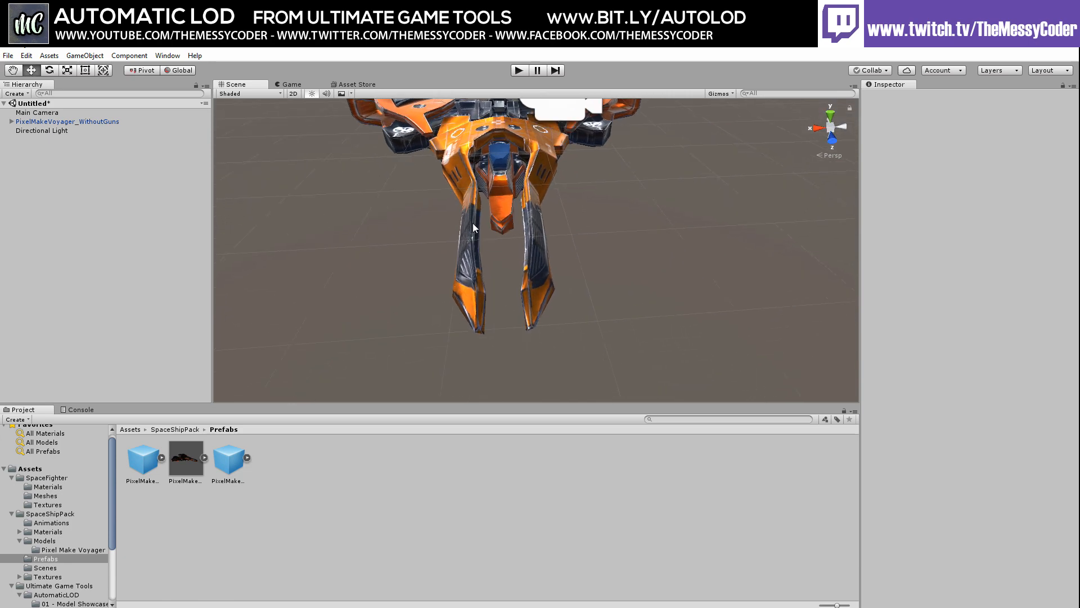
pyautogui.keyDown('alt'); pyautogui.moveTo(473, 225); pyautogui.dragTo(618, 245); pyautogui.keyUp('alt')
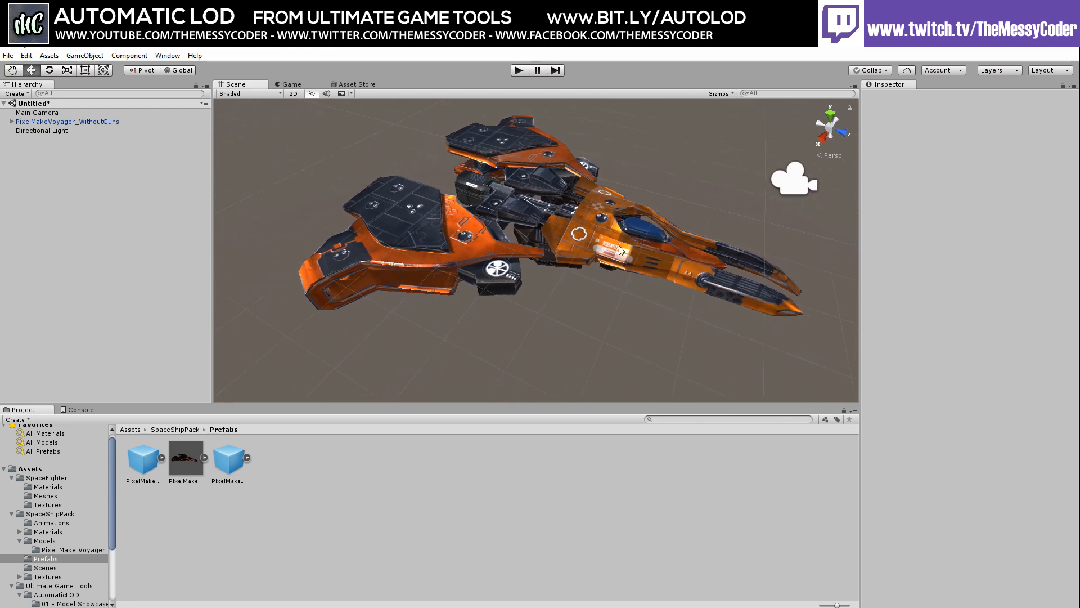
# Orbit, pan and zoom to a close, low side view of the gunless ship against the sky
pyautogui.keyDown('alt'); pyautogui.moveTo(619, 245); pyautogui.dragTo(596, 295); pyautogui.keyUp('alt')
pyautogui.moveTo(597, 294); pyautogui.dragTo(581, 279, button='middle')
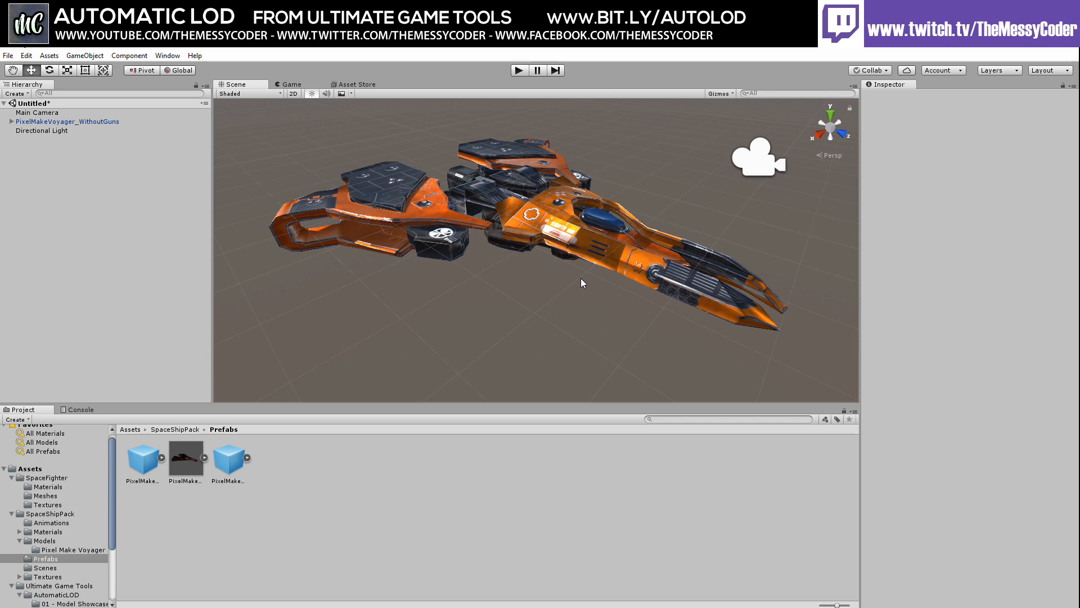
pyautogui.keyDown('alt'); pyautogui.moveTo(581, 278); pyautogui.dragTo(542, 259); pyautogui.keyUp('alt')
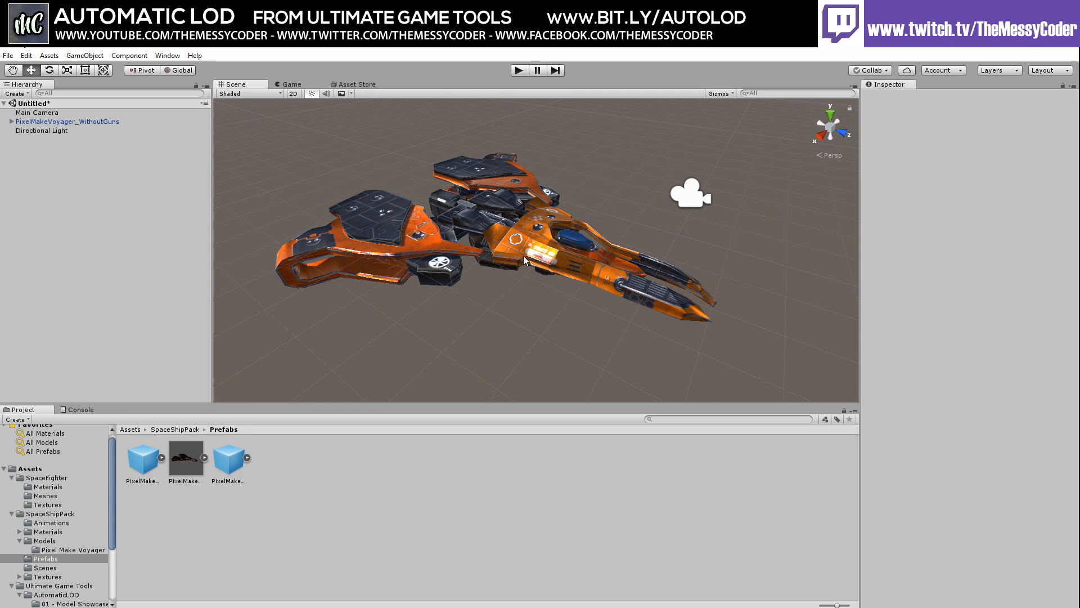
pyautogui.moveTo(611, 260); pyautogui.dragTo(581, 252, button='right')
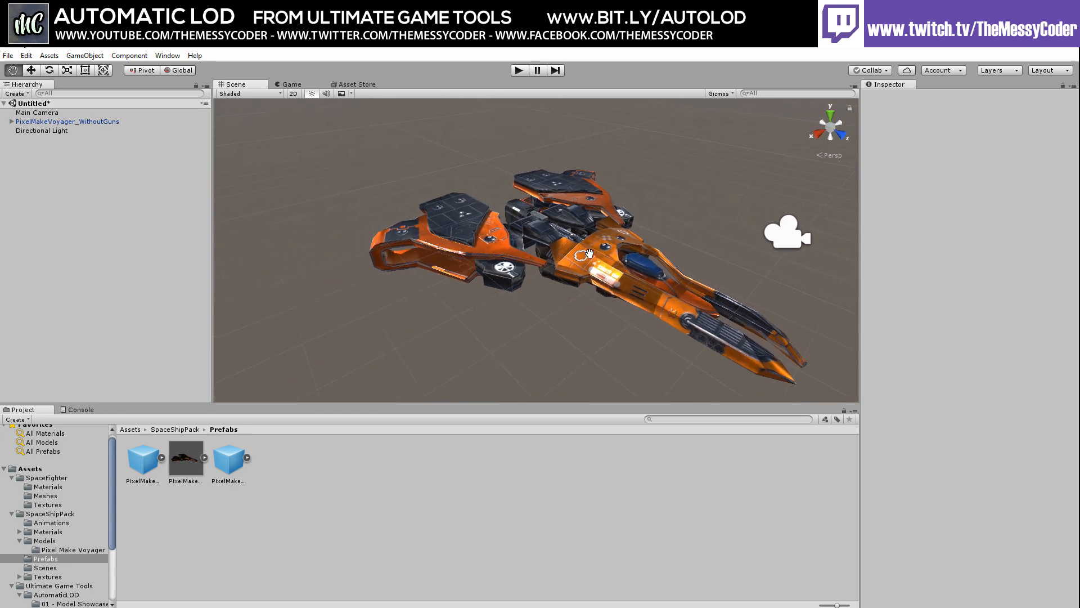
pyautogui.moveTo(581, 252); pyautogui.dragTo(509, 203, button='middle')
pyautogui.scroll(5, 508, 202)
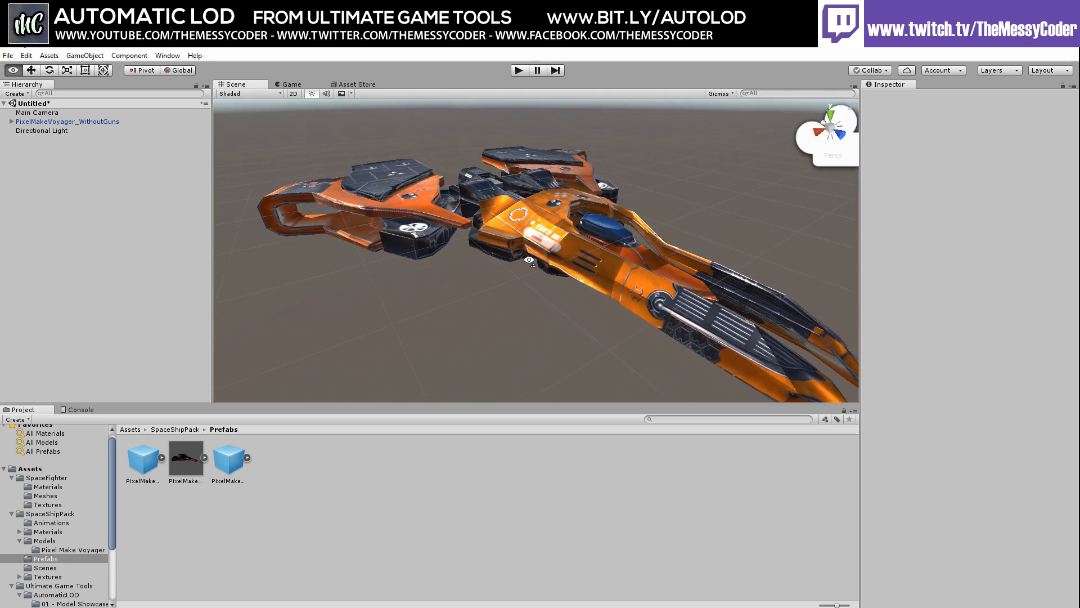
pyautogui.moveTo(500, 240); pyautogui.dragTo(472, 210, button='middle')
pyautogui.moveTo(552, 283); pyautogui.dragTo(518, 260, button='right')
pyautogui.moveTo(523, 269); pyautogui.dragTo(494, 224, button='middle')
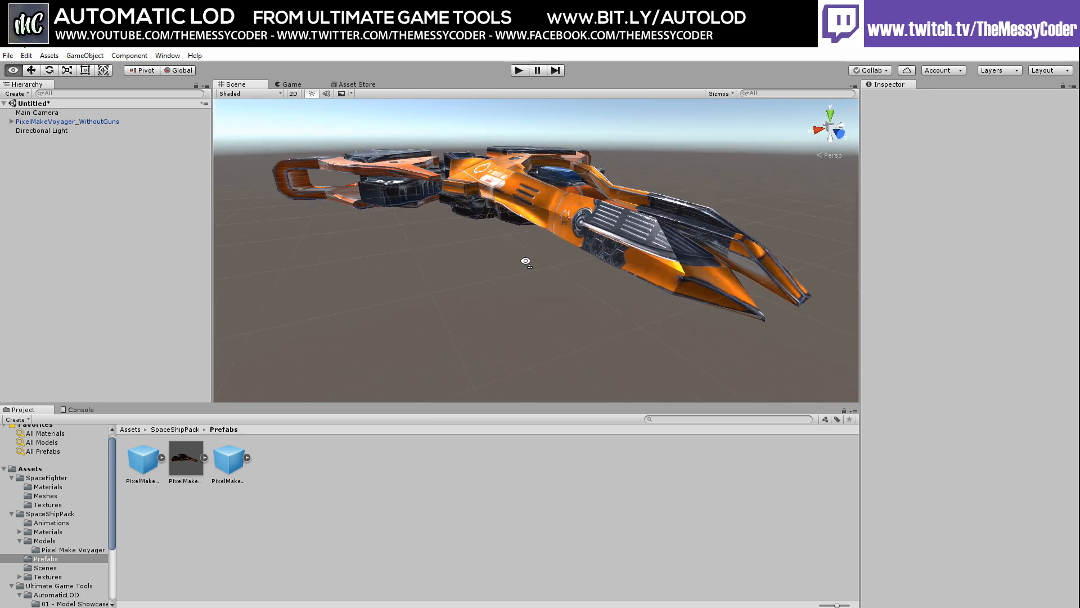
pyautogui.keyDown('alt'); pyautogui.moveTo(523, 260); pyautogui.dragTo(507, 248, button='right'); pyautogui.keyUp('alt')
pyautogui.moveTo(507, 247); pyautogui.dragTo(526, 257, button='middle')
pyautogui.scroll(2, 531, 271)
pyautogui.moveTo(531, 271); pyautogui.dragTo(547, 261, button='right')
pyautogui.scroll(-2, 547, 261)
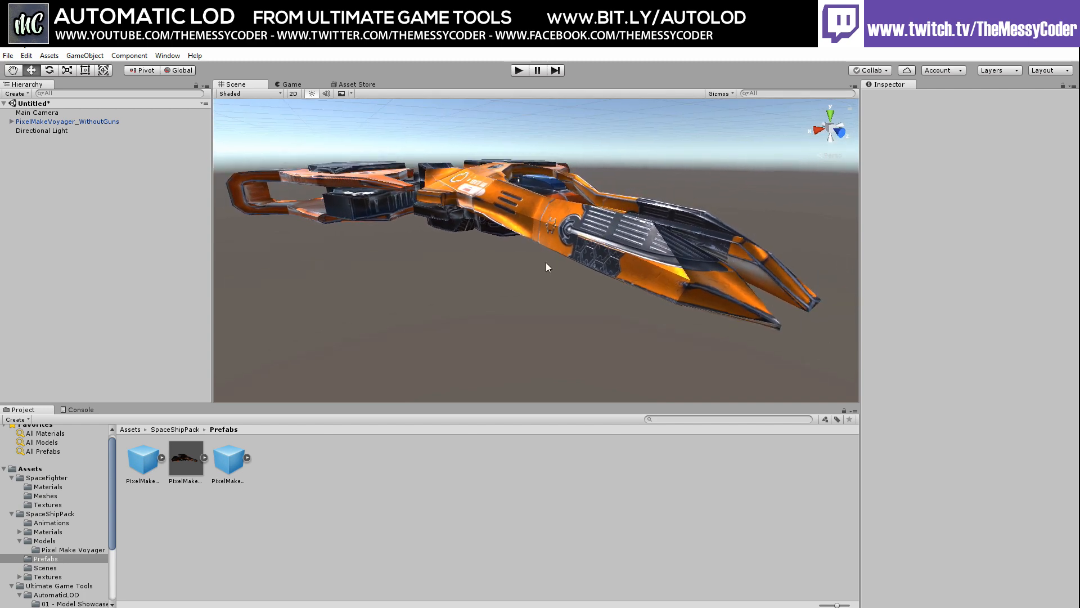
pyautogui.moveTo(546, 263); pyautogui.dragTo(553, 281, button='middle')
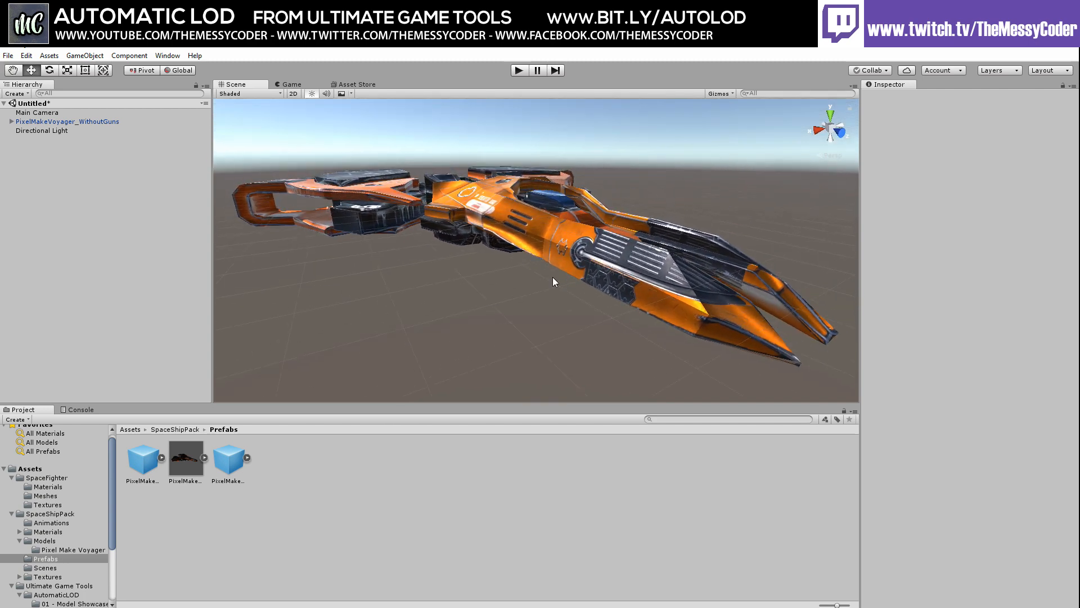